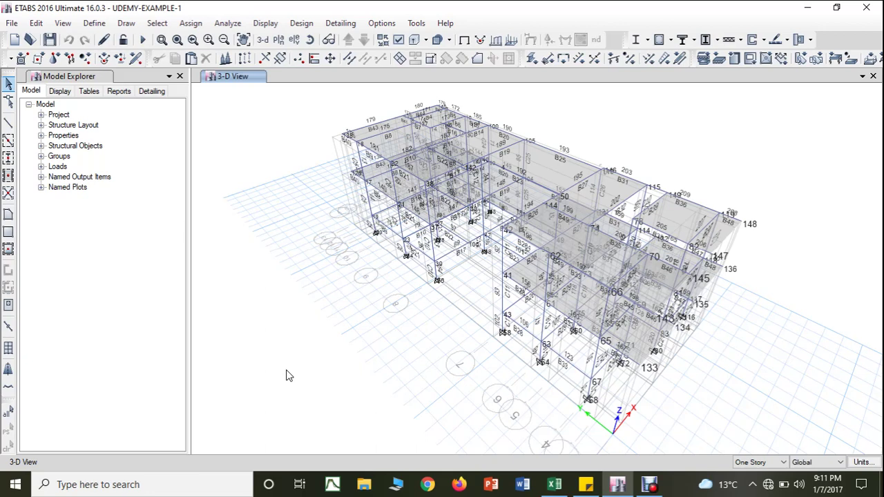
Step: Switch to the 2. COLUMN FORCES workbook in Excel and set the font colour of cells A2:F17 to Automatic black
left_click(553, 484)
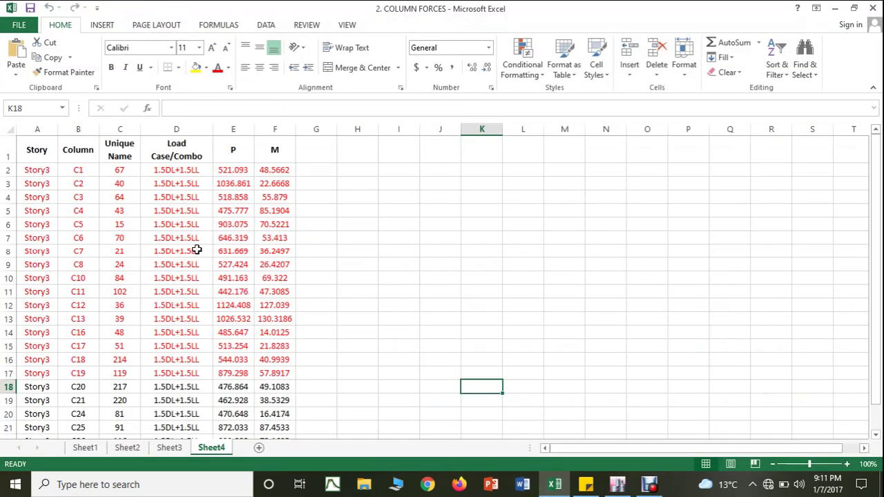
scroll(196, 251, "down", 1)
scroll(138, 221, "up", 1)
left_click_drag(47, 172, 257, 374)
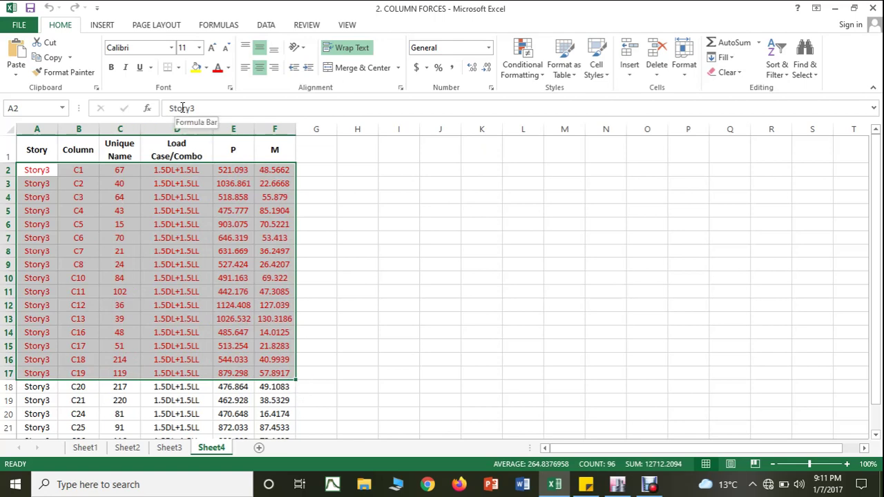
left_click(230, 69)
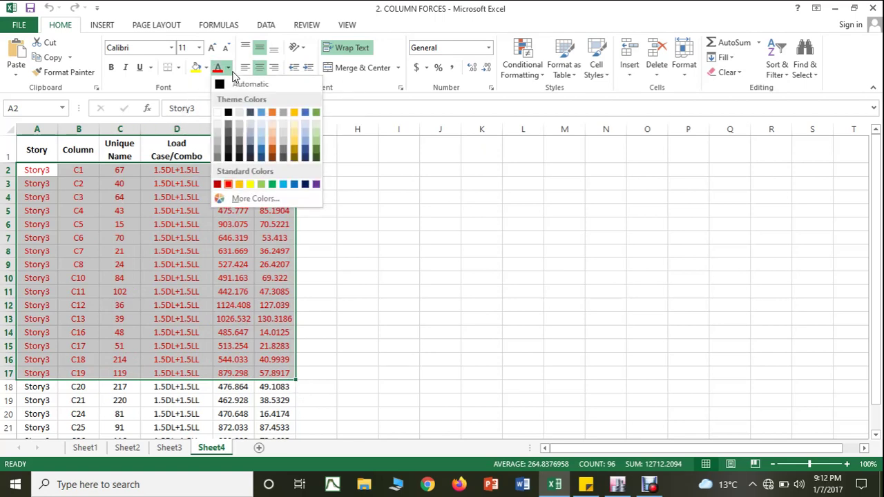
left_click(225, 87)
left_click(424, 211)
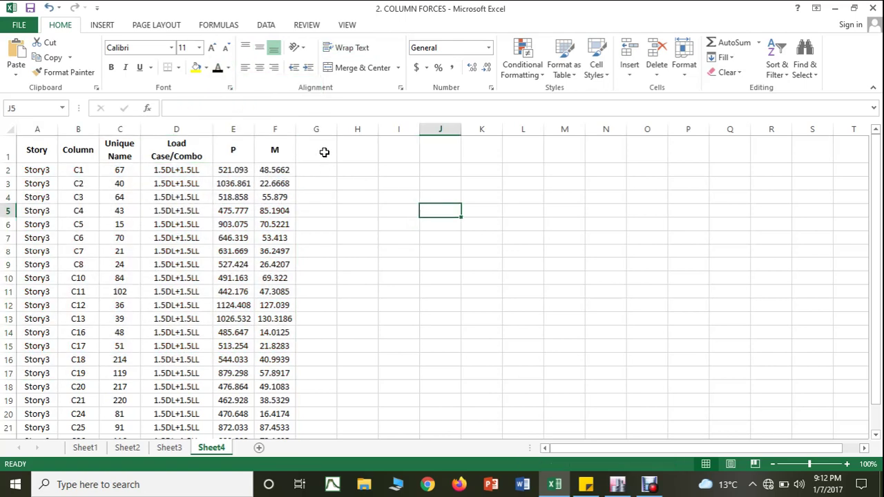
Step: Widen column G and enter the header COLUMN DIMENSION in cell G1
left_click_drag(336, 131, 361, 138)
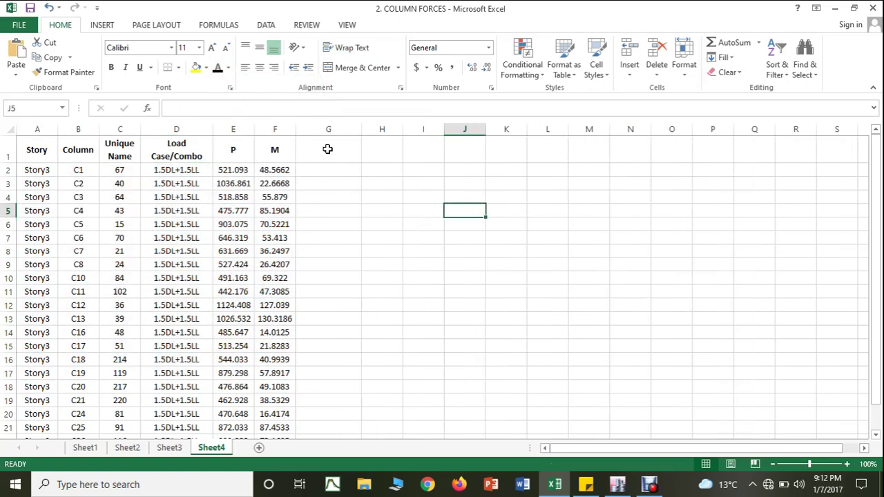
left_click(328, 150)
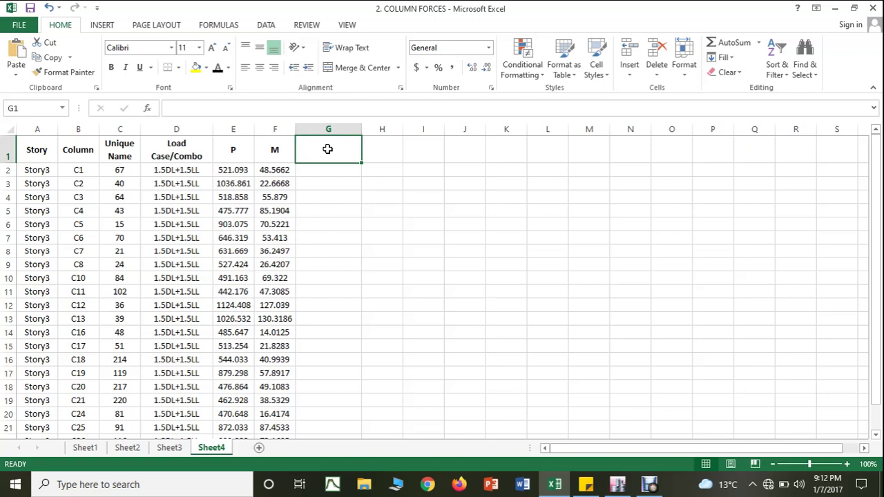
type("COL")
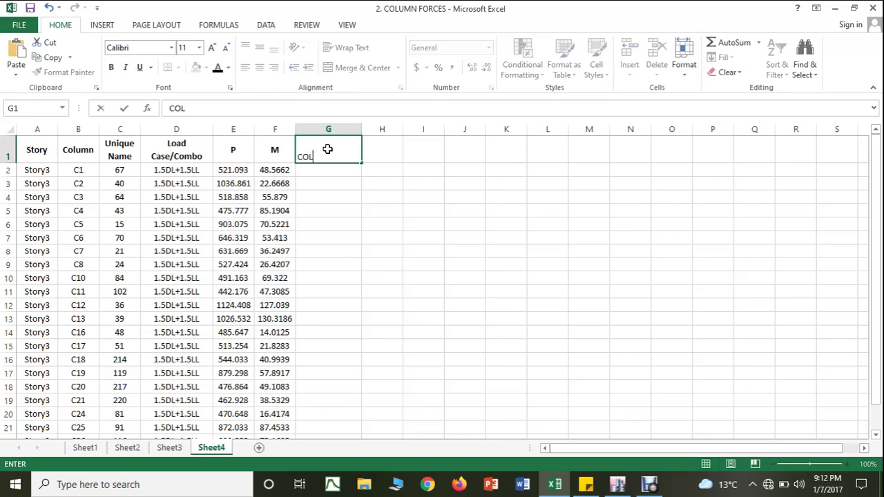
type("UMN DIMENSION")
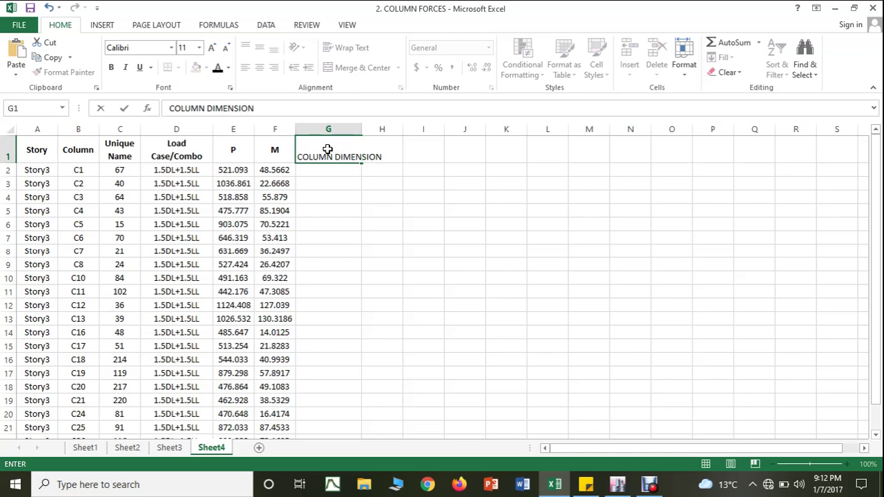
left_click(387, 264)
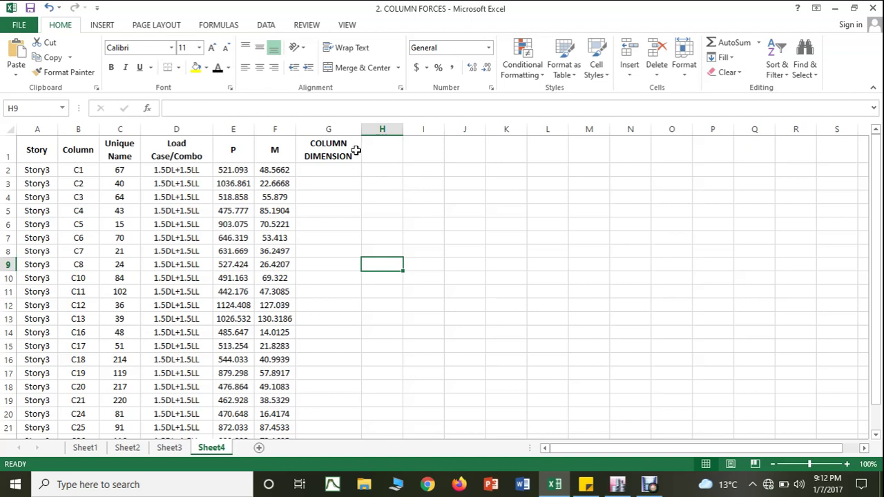
Step: Widen column G slightly more and extend the G1 header to read COLUMN DIMENSION (mm)
left_click_drag(360, 129, 373, 129)
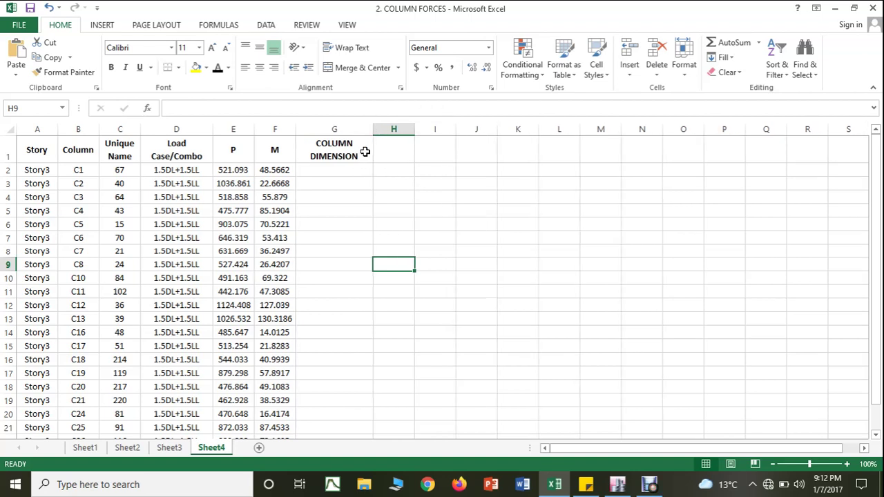
double_click(365, 153)
type("(")
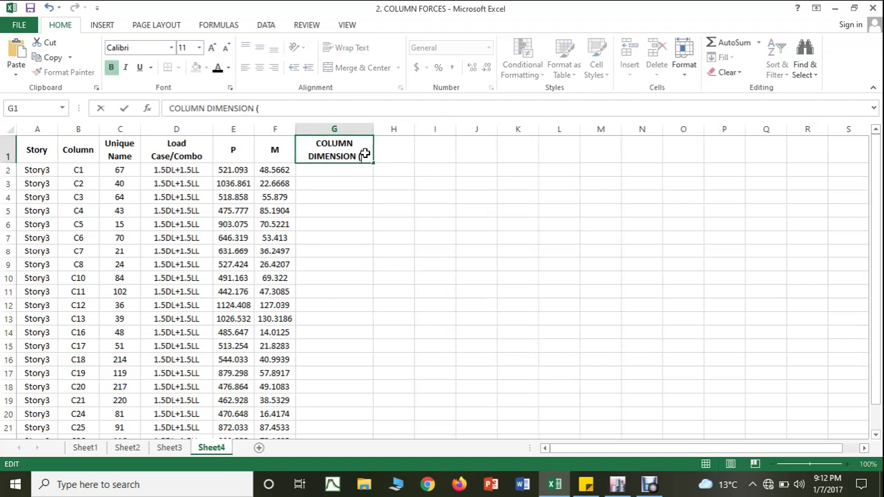
type("mm")
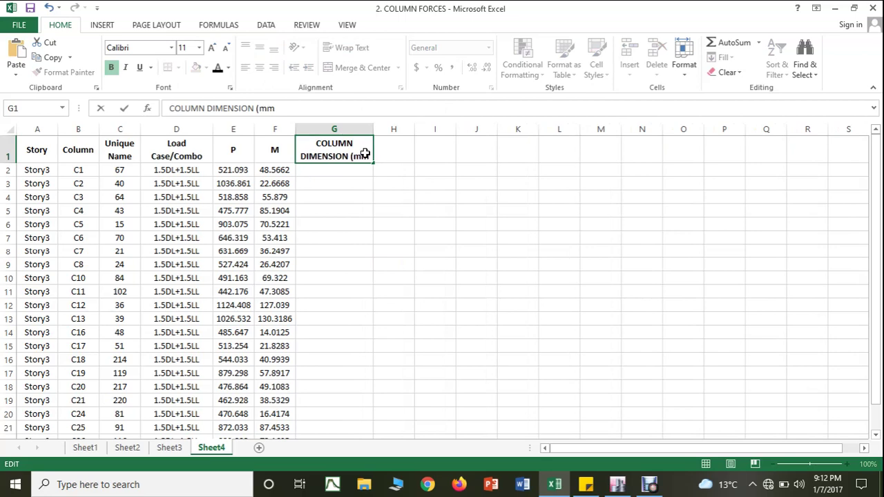
type(")")
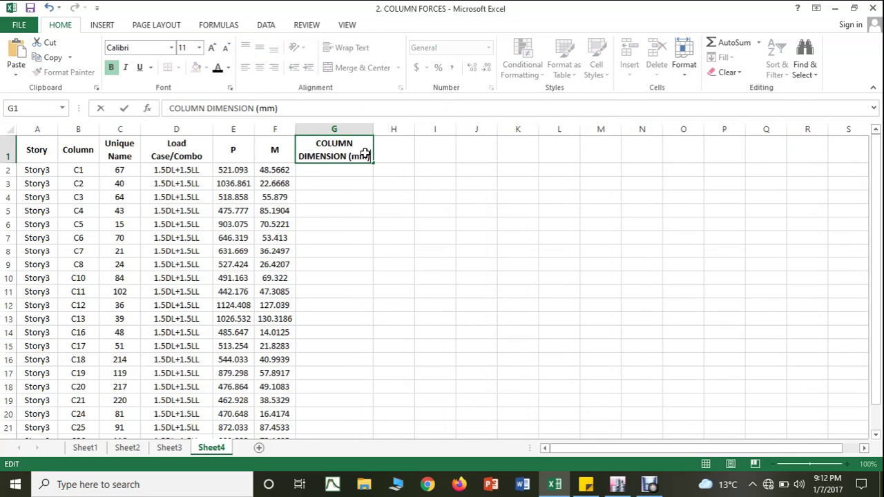
left_click(518, 240)
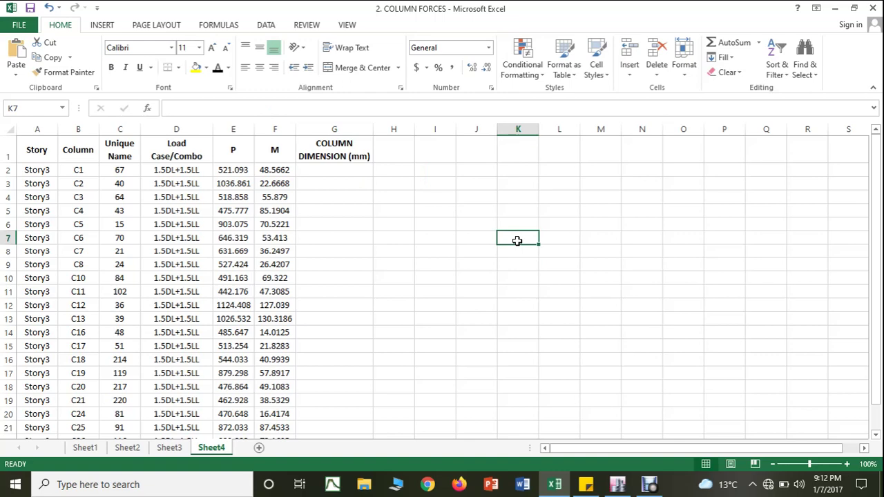
Step: Switch to File Explorer and open the FOOTING folder inside the Debut folder
left_click(322, 171)
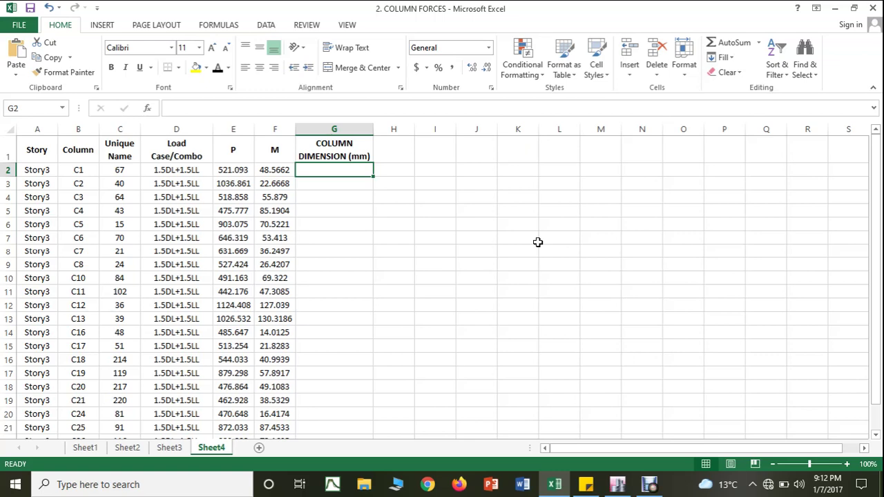
left_click(371, 490)
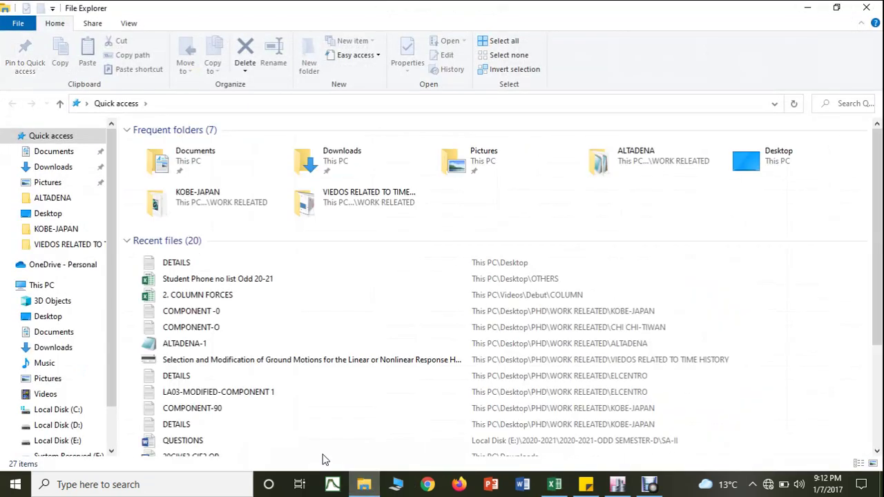
left_click(65, 319)
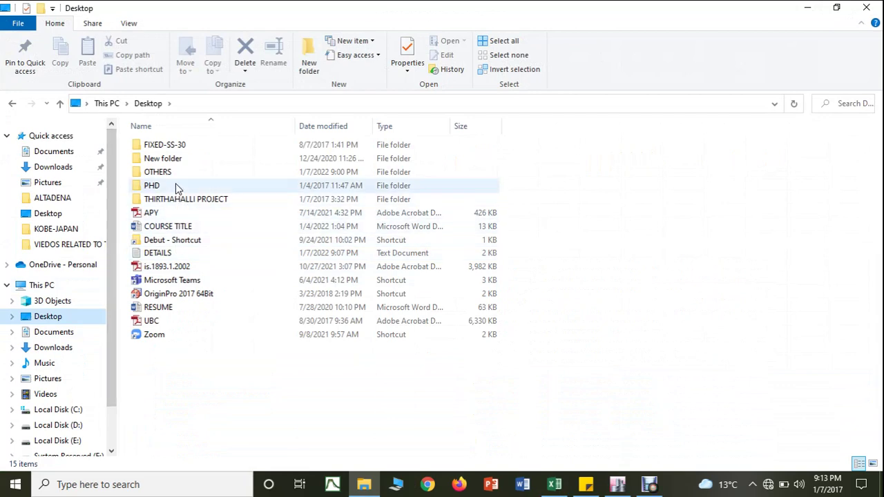
double_click(175, 236)
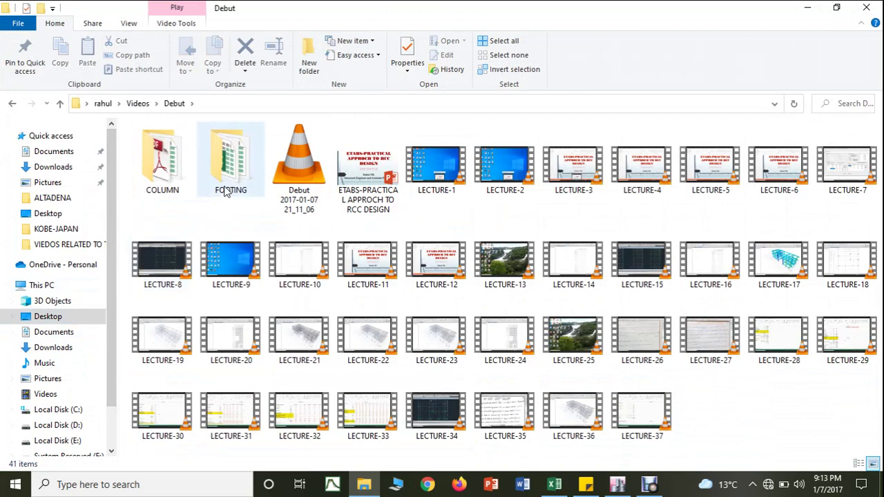
double_click(226, 190)
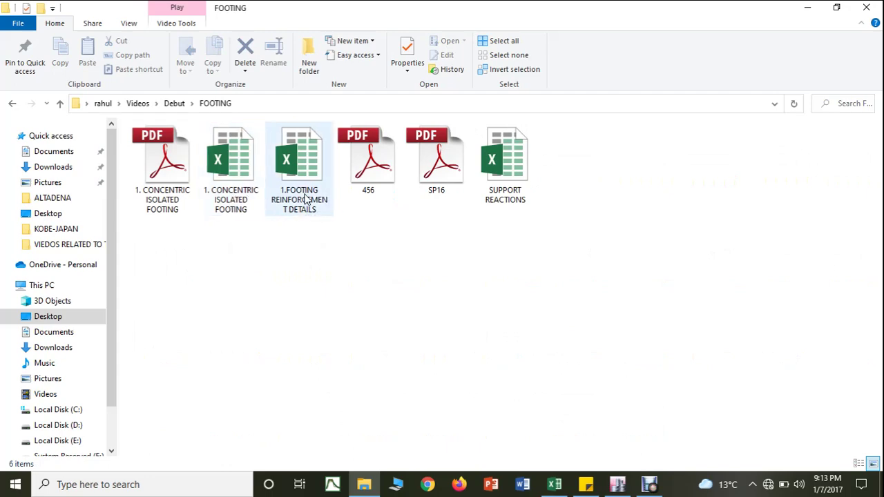
Step: Open and close the 1. CONCENTRIC ISOLATED FOOTING workbook, and open the SUPPORT REACTIONS workbook from the FOOTING folder
double_click(233, 198)
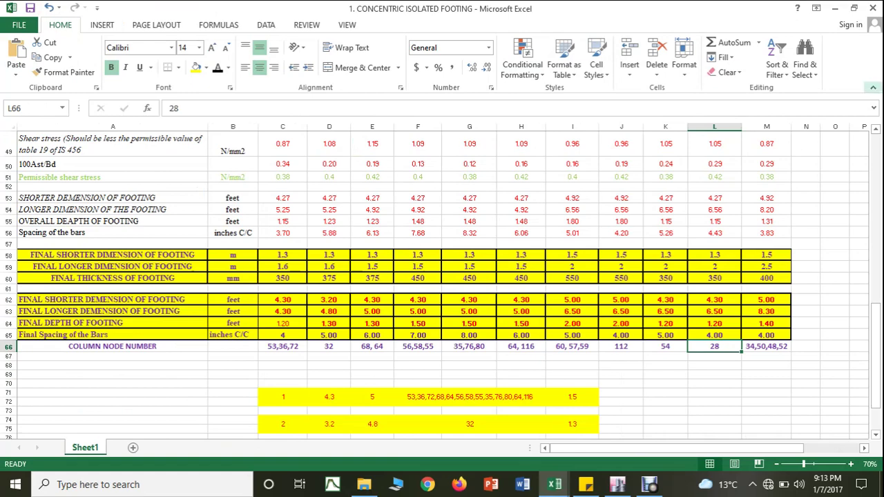
left_click(872, 9)
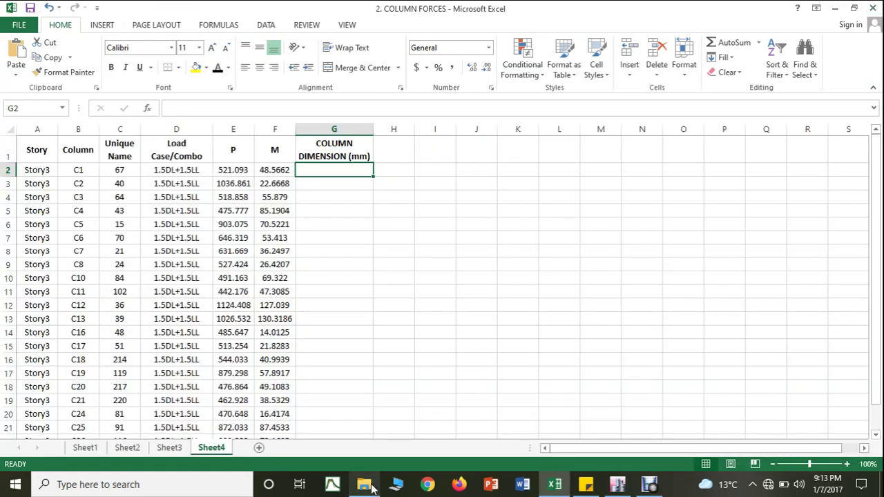
left_click(364, 484)
left_click(456, 239)
left_click(493, 173)
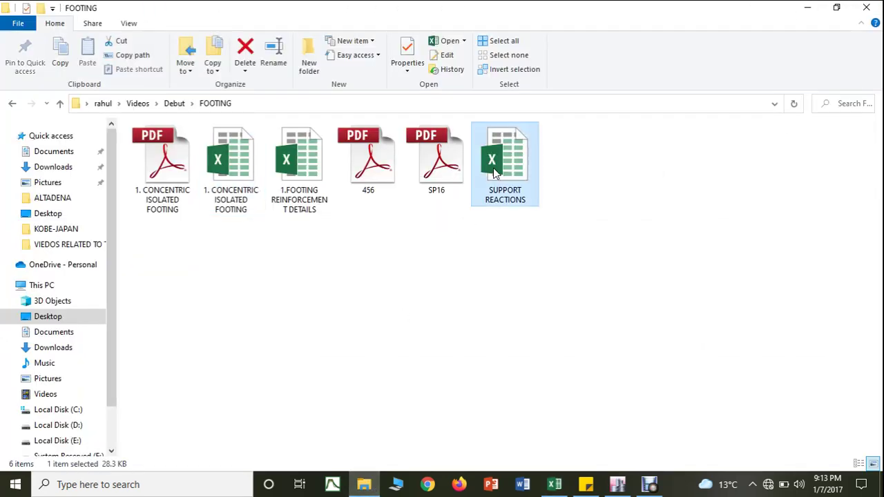
double_click(494, 172)
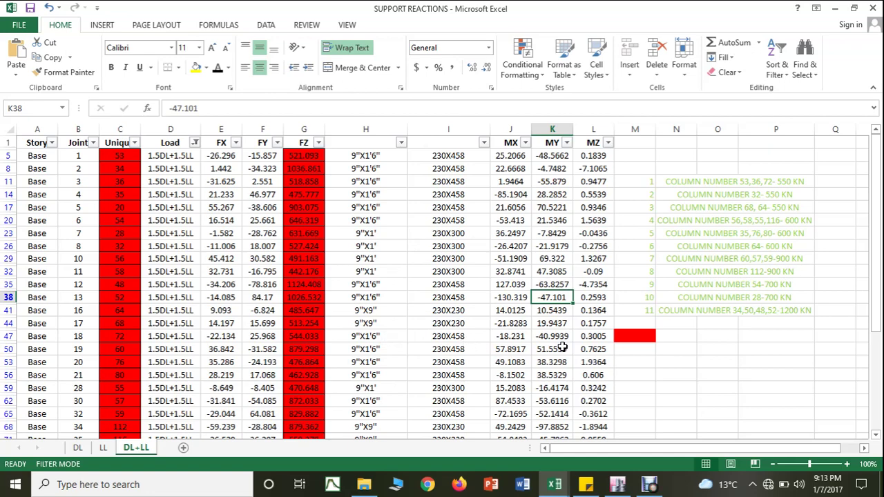
Step: Look at the 3-D model in ETABS and return to the column list in the 2. COLUMN FORCES workbook
left_click(628, 490)
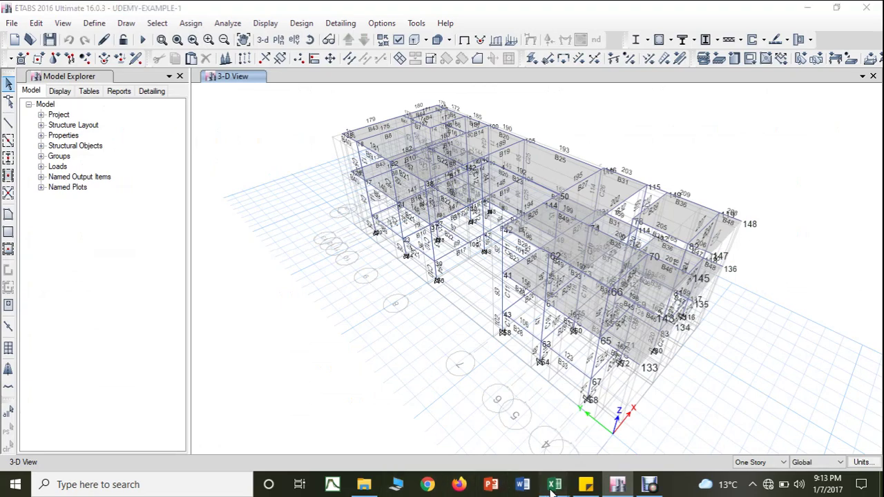
mouse_move(555, 484)
left_click(504, 453)
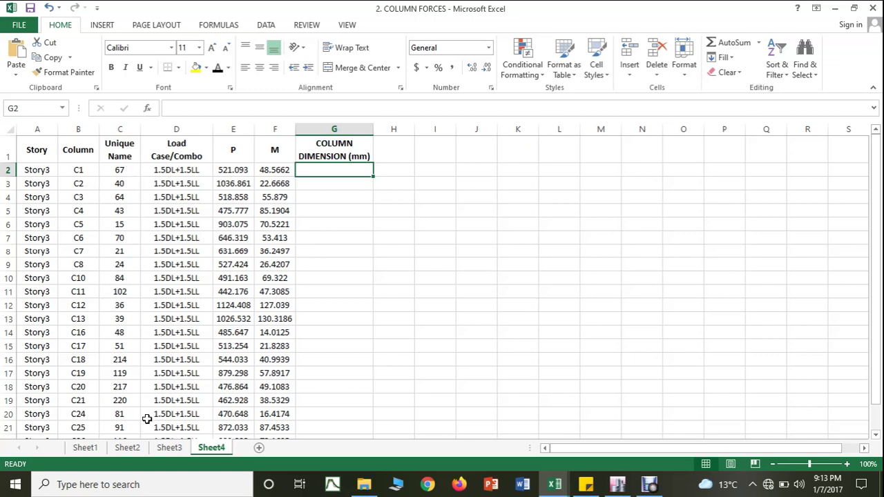
Step: Switch to ETABS, turn off the frame Unique Names in the view options, and restore the default 3-D view
left_click(616, 484)
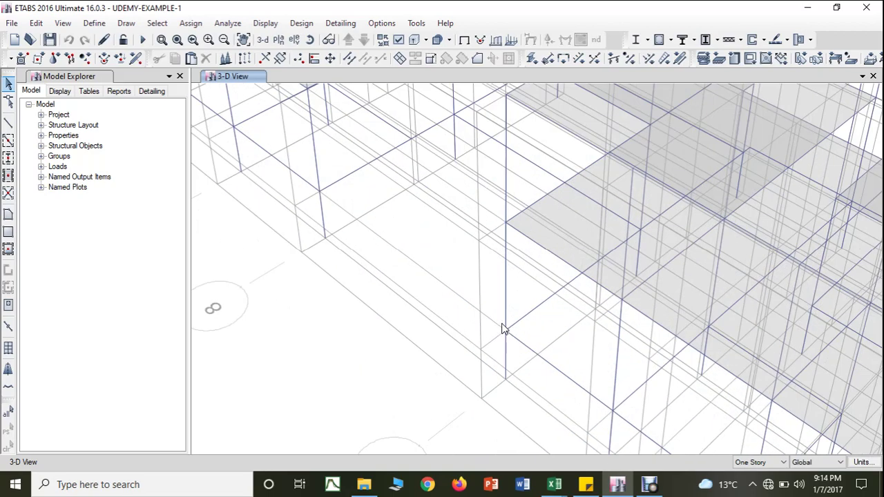
scroll(504, 317, "up", 3)
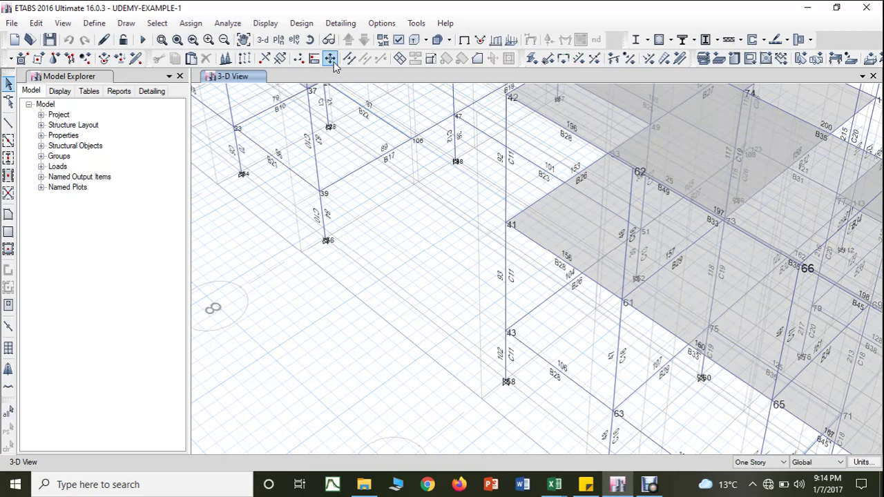
left_click(64, 23)
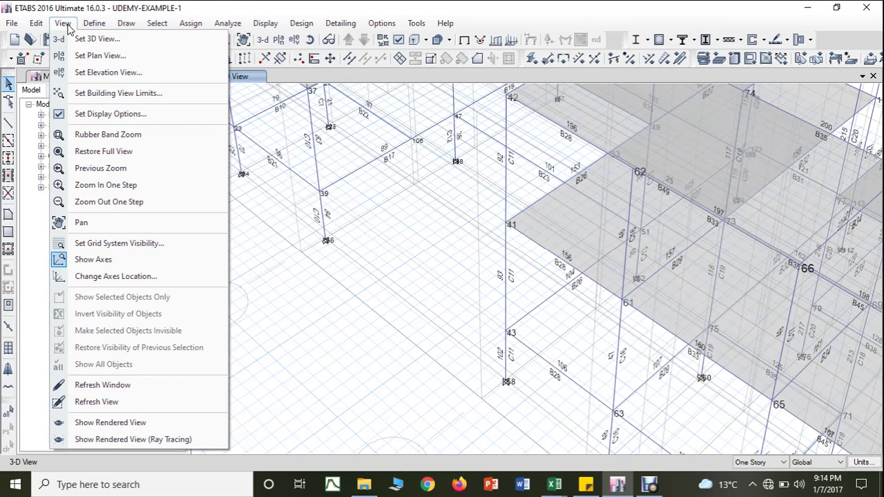
left_click(104, 117)
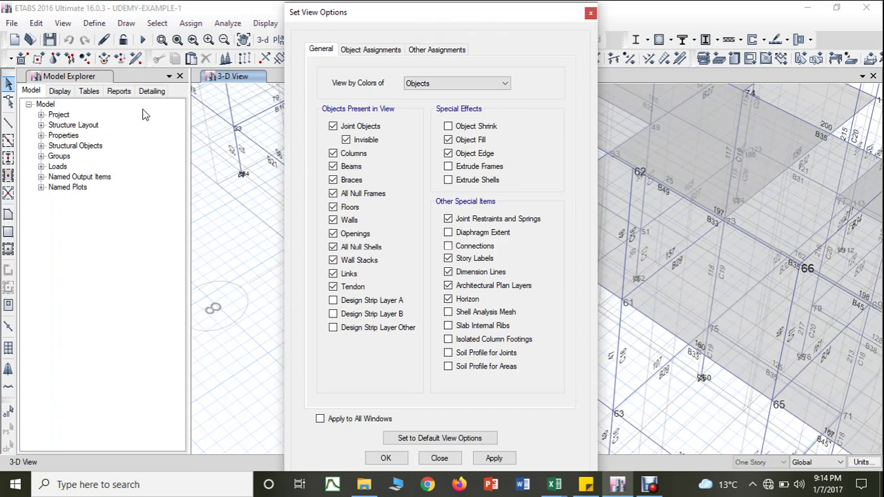
left_click(390, 54)
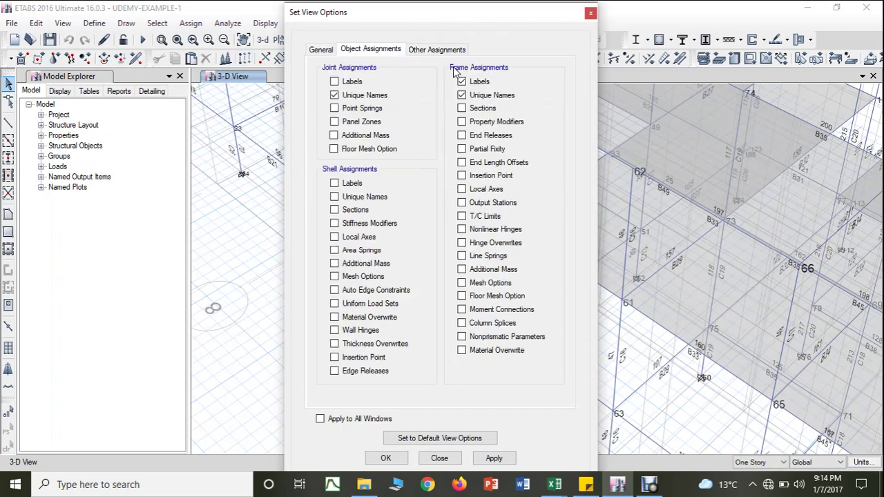
left_click(462, 96)
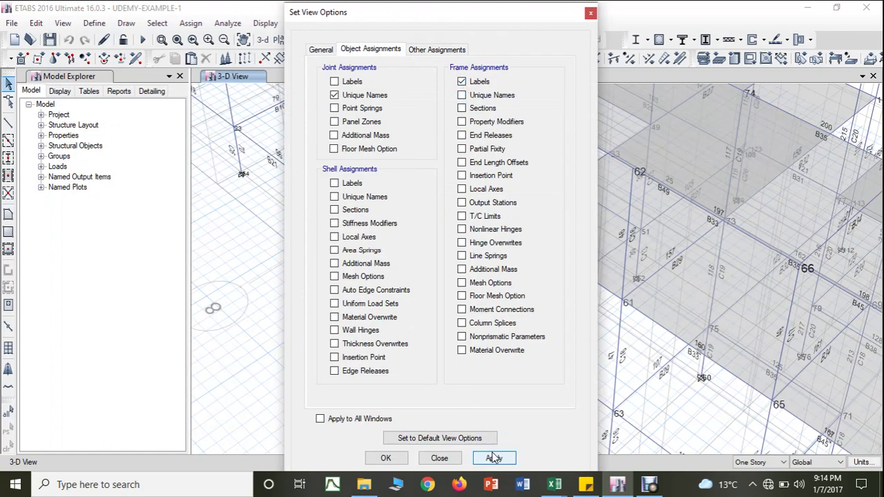
left_click(493, 458)
left_click(385, 459)
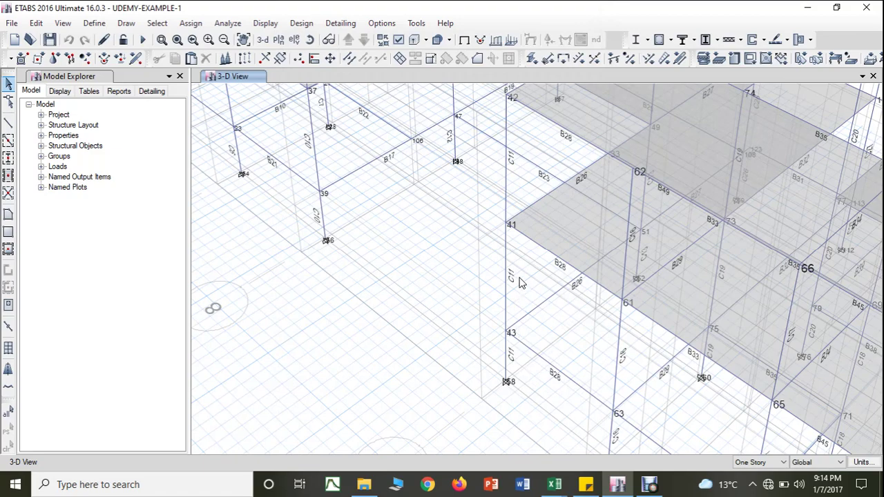
left_click(263, 39)
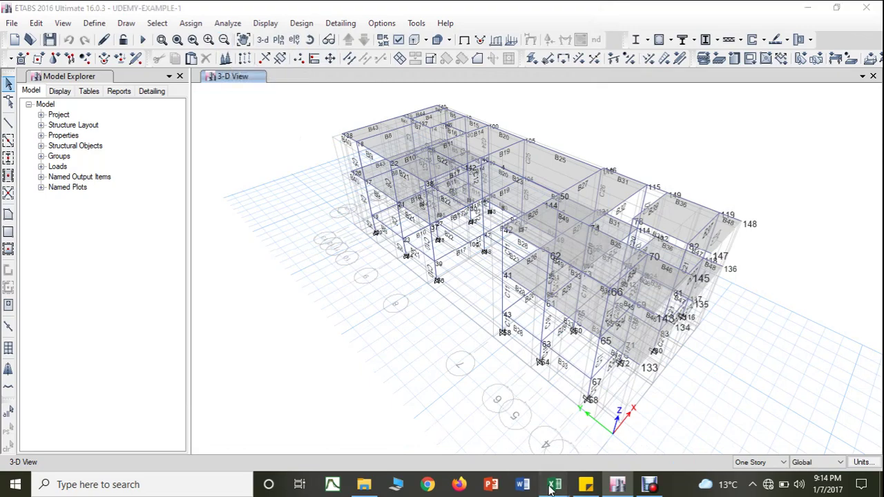
Step: Switch to the 2. COLUMN FORCES workbook and review the list of columns in Sheet4
mouse_move(555, 484)
left_click(509, 424)
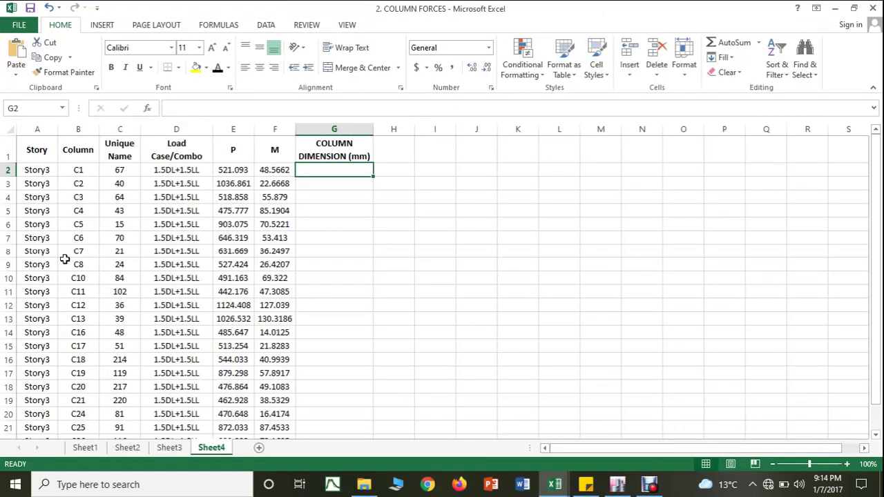
scroll(60, 199, "down", 4)
scroll(73, 224, "up", 4)
left_click(554, 489)
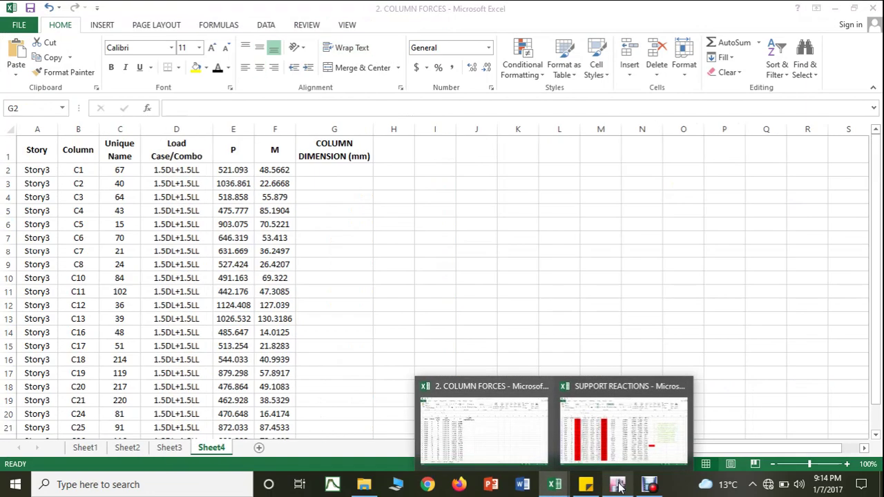
Step: Switch to ETABS and display the elevation view along grid line 1
left_click(617, 485)
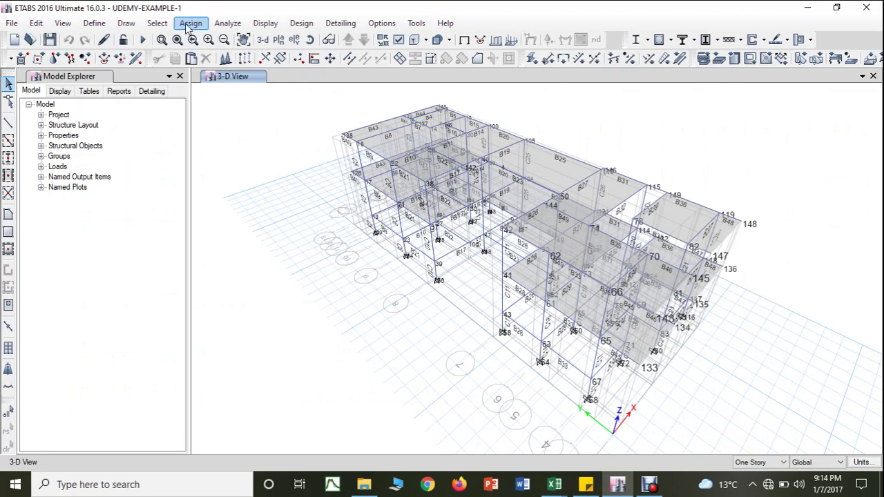
left_click(293, 40)
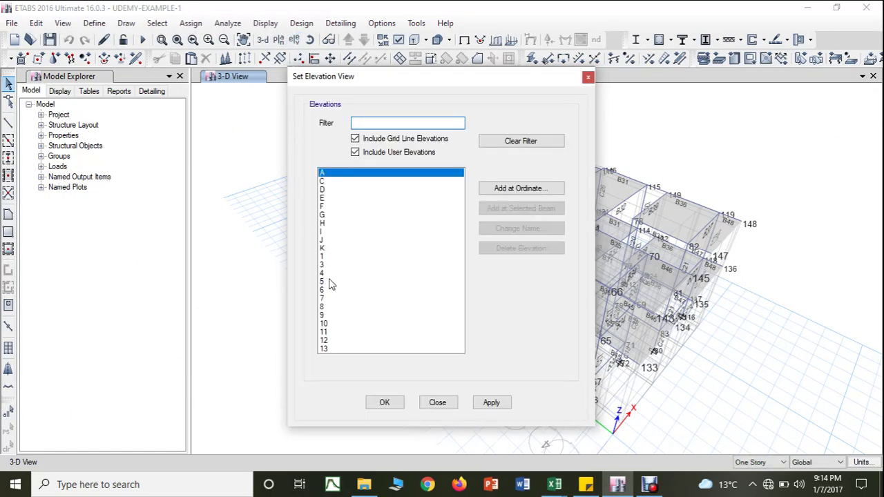
left_click(324, 256)
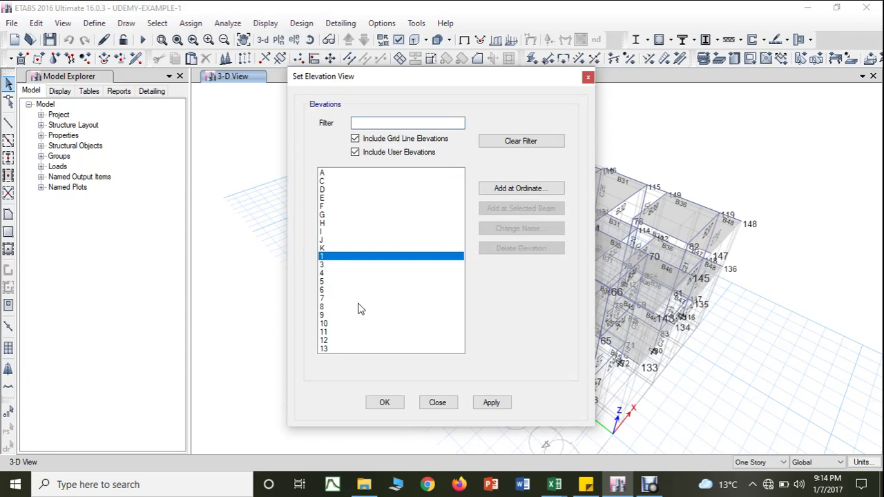
left_click(501, 409)
left_click(386, 402)
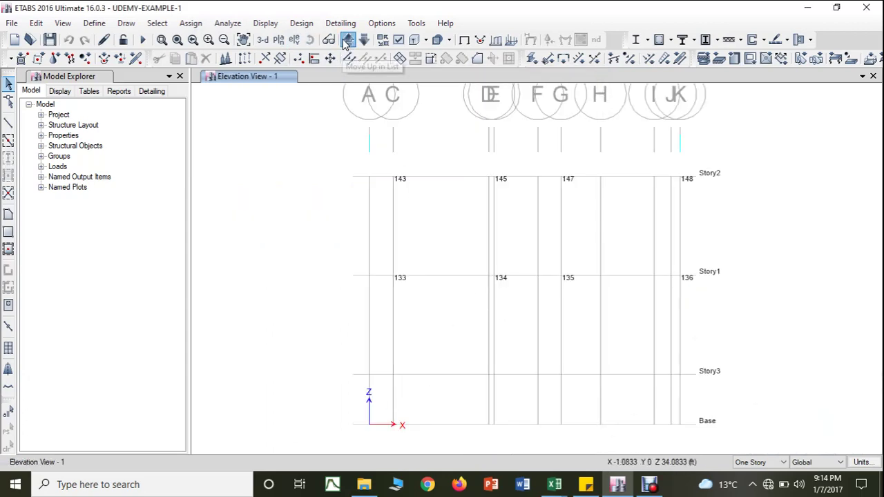
Step: Step through the elevation views until the elevation along grid line 12 is displayed
left_click(348, 40)
left_click_drag(444, 244, 349, 226)
left_click(363, 40)
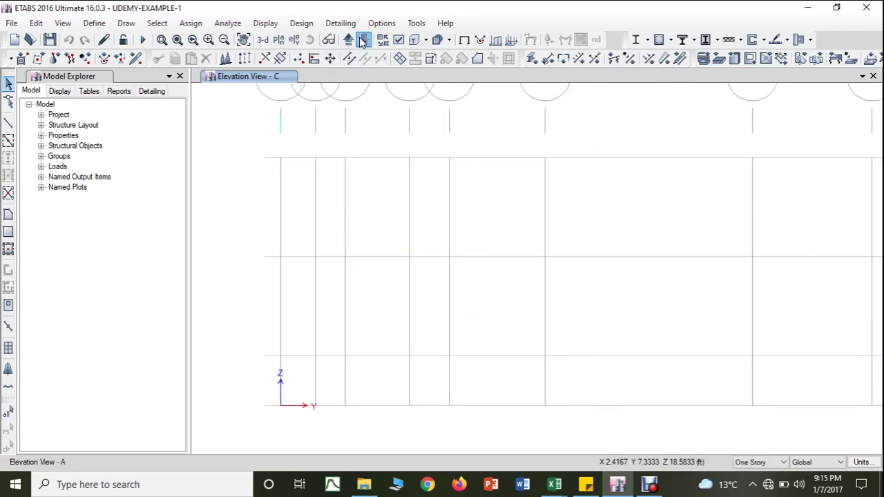
left_click(363, 40)
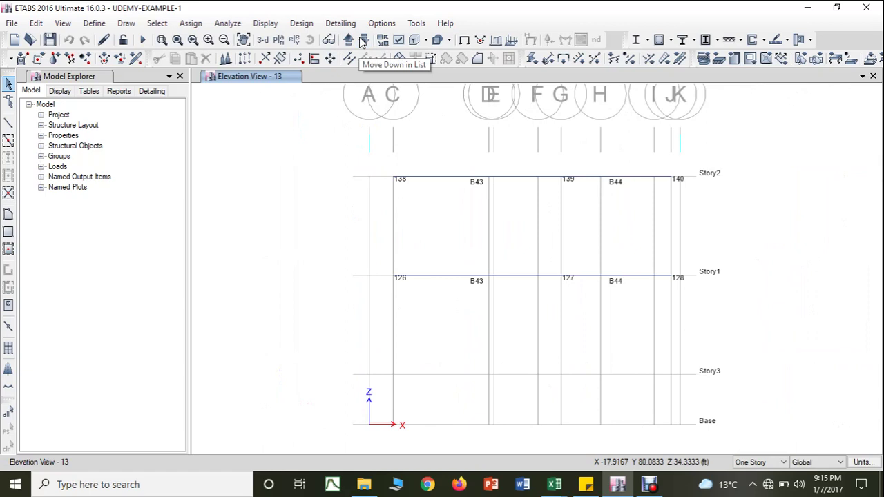
left_click(363, 40)
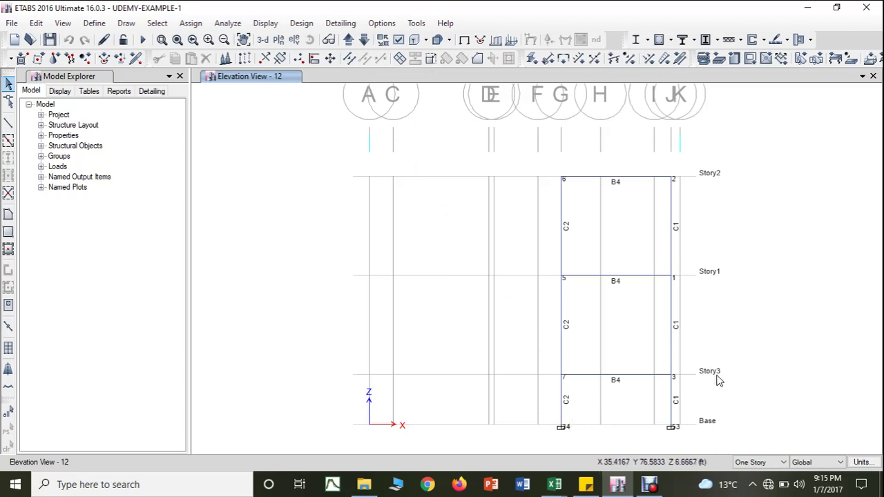
Step: Inspect the section property assigned to the Story3 segment of column C2 and clear the selection
left_click(563, 407)
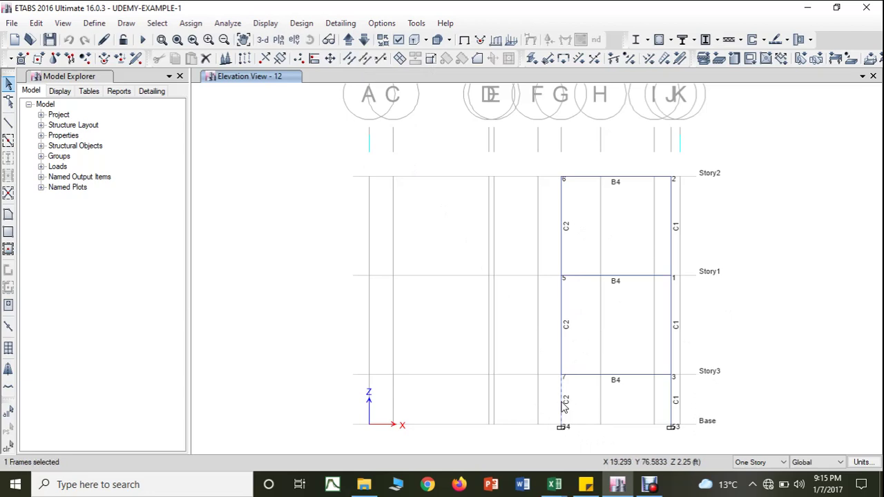
right_click(562, 408)
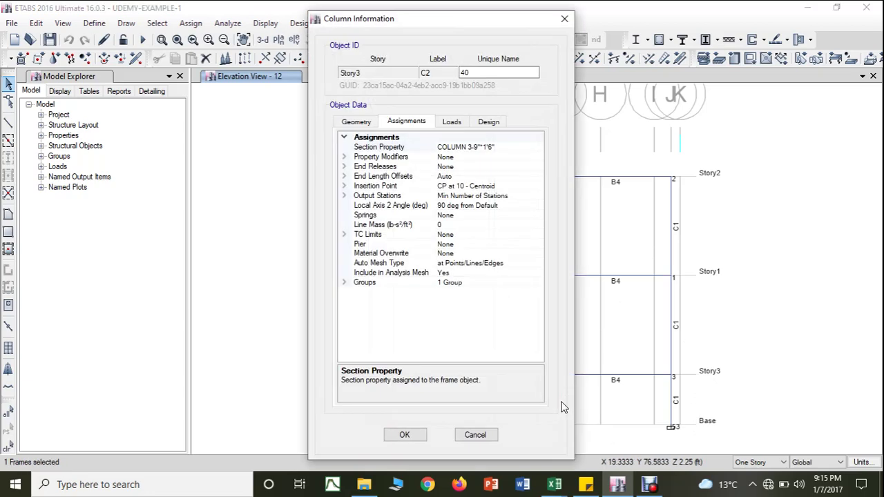
left_click_drag(493, 19, 363, 9)
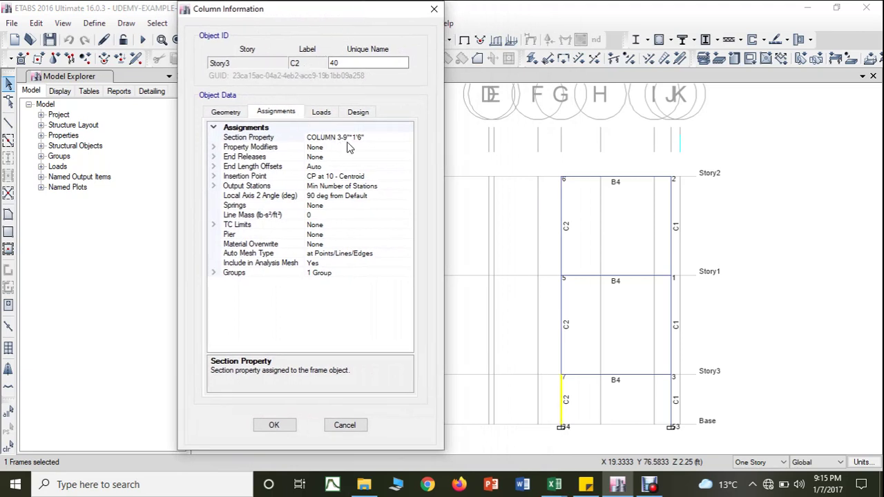
left_click(434, 9)
key("Escape")
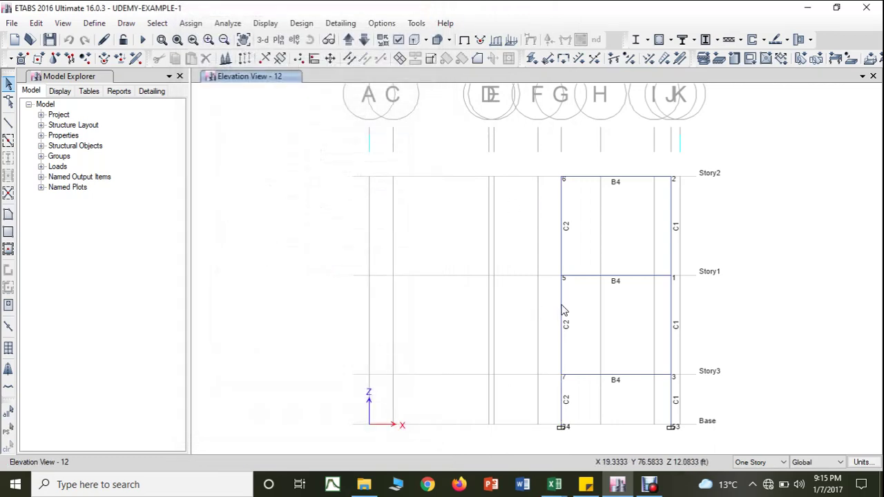
Step: Check the section property of column C2 at Story1 and at Story2
right_click(563, 309)
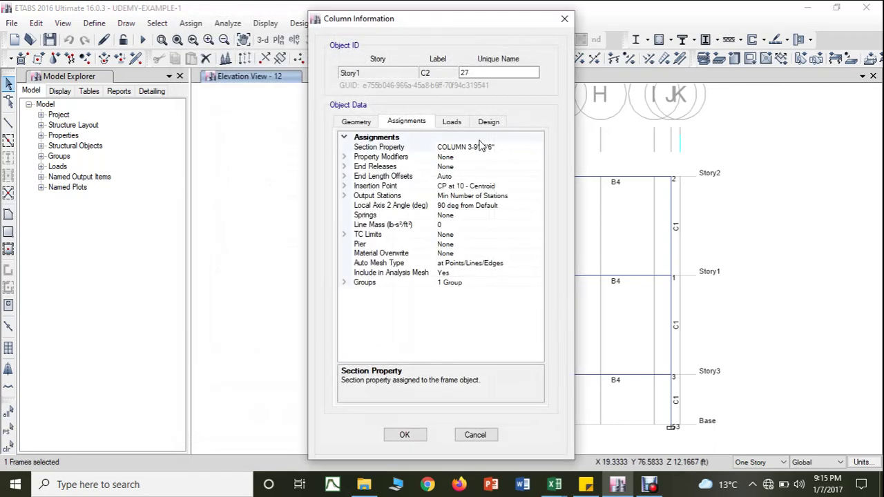
left_click(564, 18)
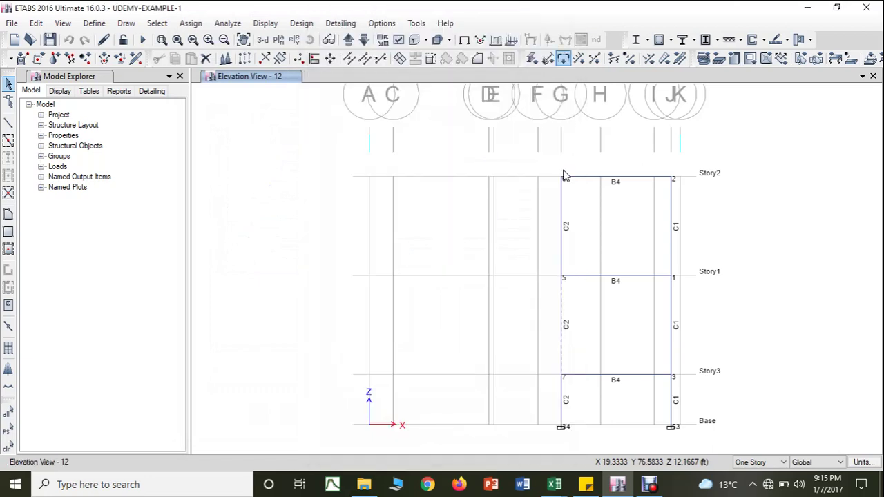
right_click(565, 233)
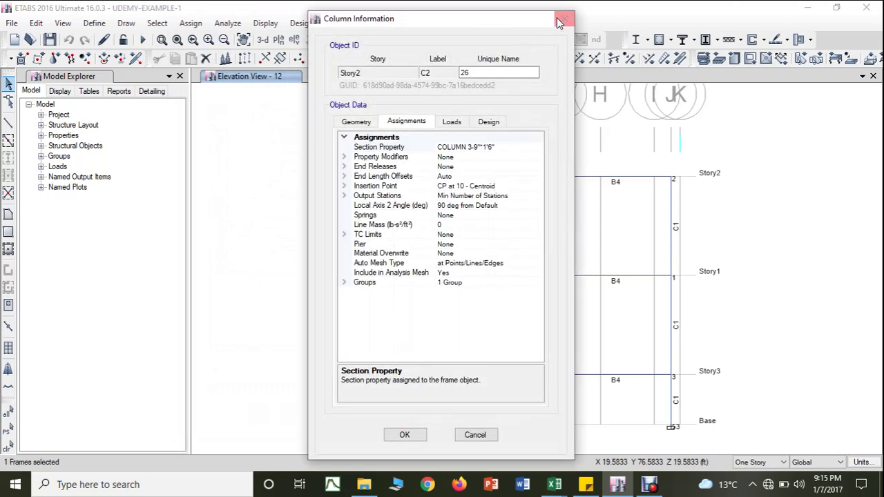
left_click(563, 19)
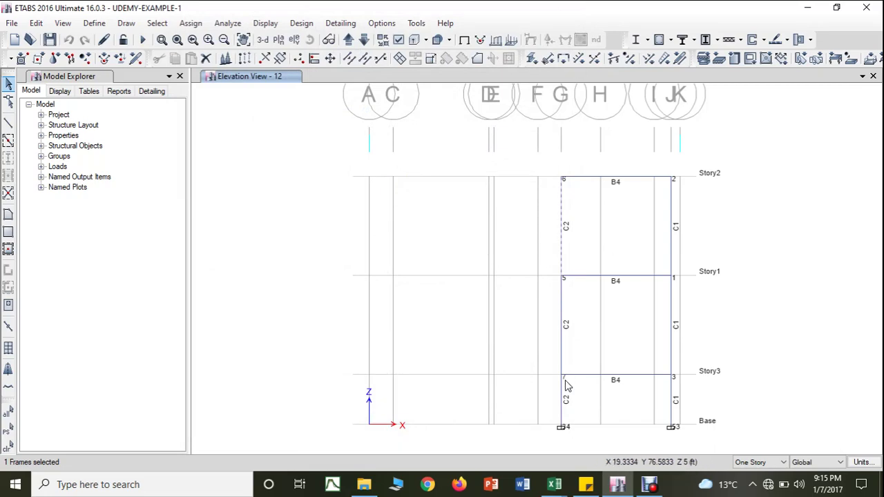
Step: Switch to the 2. COLUMN FORCES workbook and enter 230*460 as the column dimension for C2
mouse_move(560, 487)
left_click(497, 438)
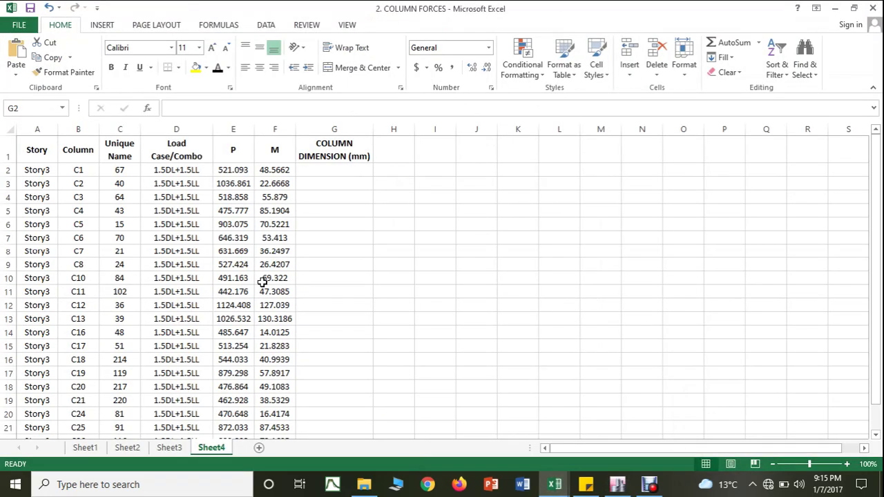
left_click(336, 181)
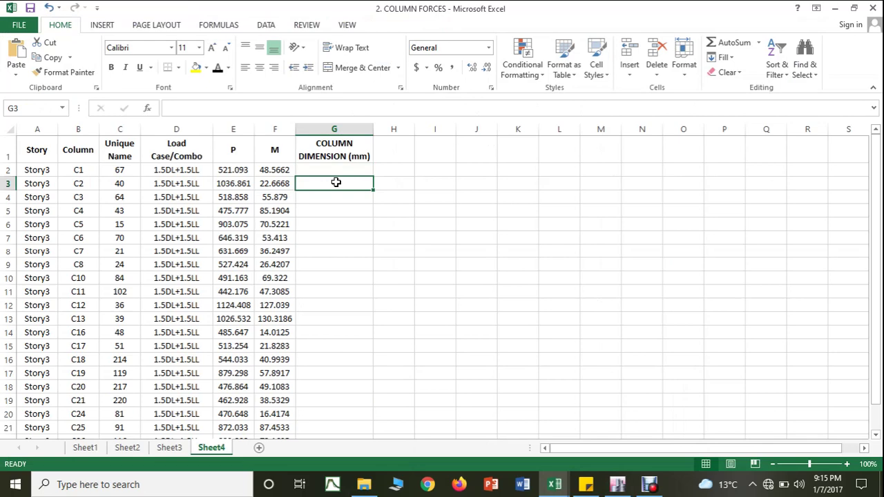
type("230*460")
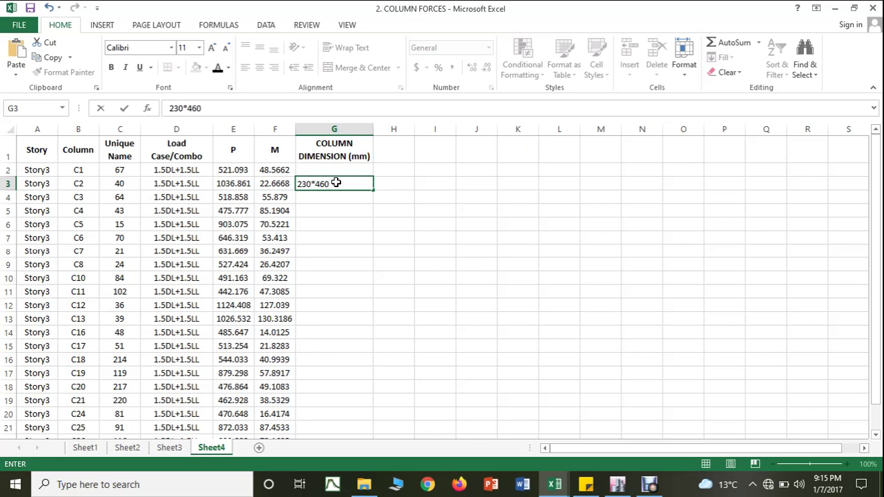
left_click(418, 260)
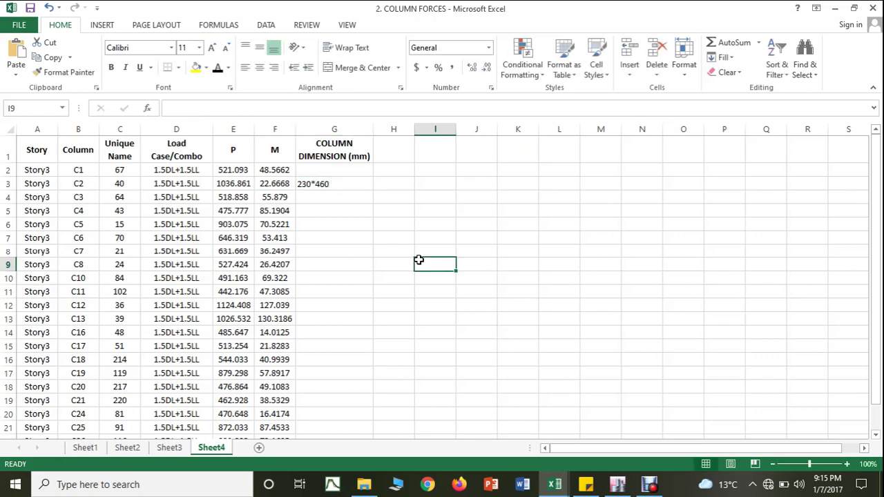
Step: Switch to ETABS and check the section property of the Story3 segment of column C1
left_click(617, 484)
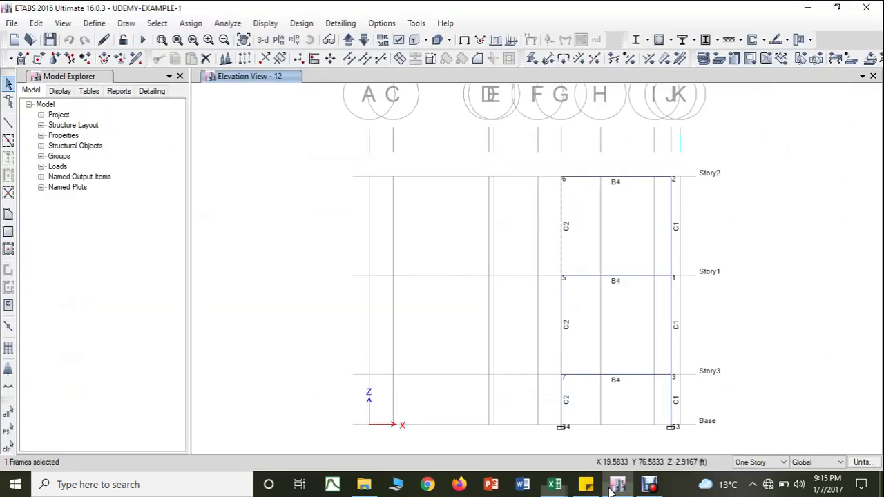
left_click(672, 404)
right_click(673, 407)
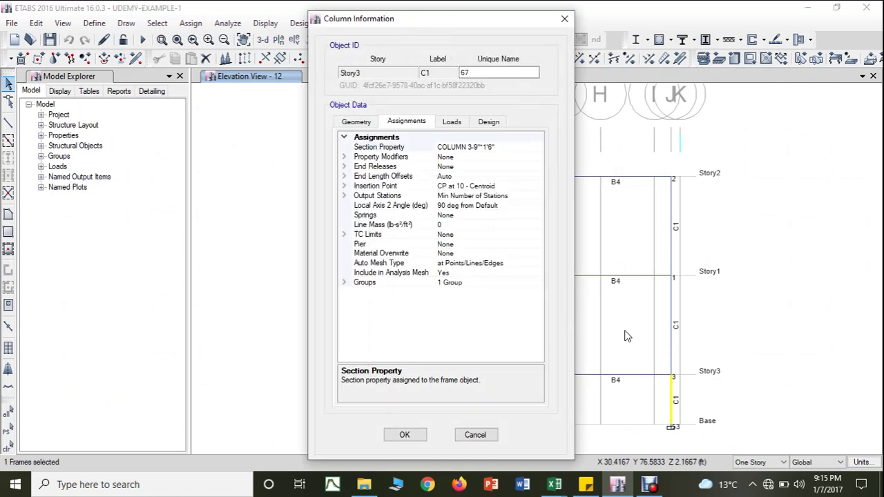
left_click(564, 19)
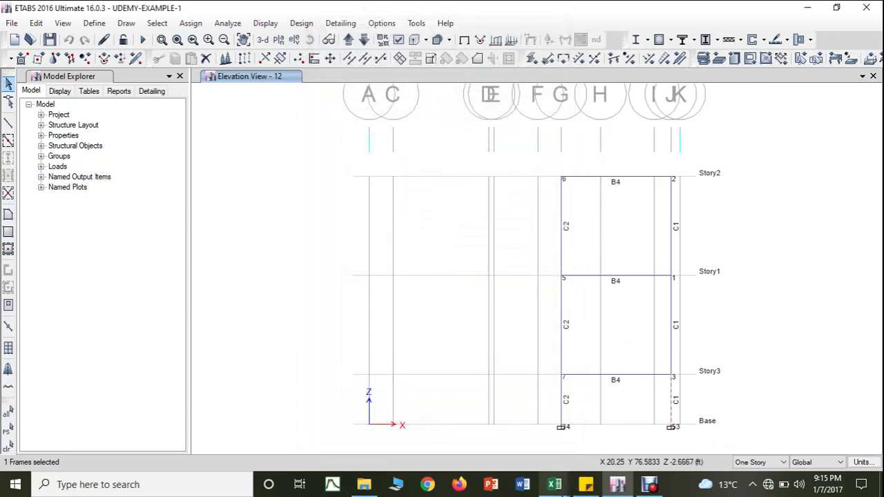
Step: In the 2. COLUMN FORCES workbook, fill the C2 dimension up into the C1 row and correct it to 230*460
mouse_move(558, 494)
left_click(522, 439)
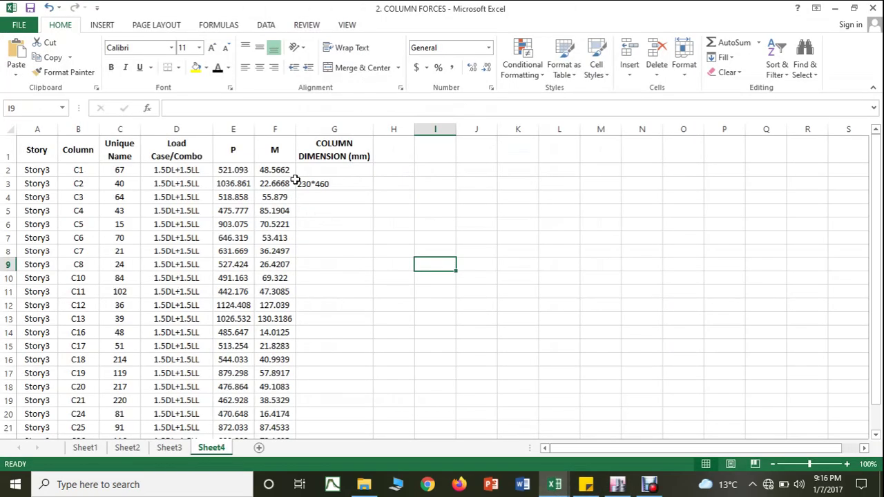
left_click(322, 183)
left_click_drag(374, 190, 370, 172)
left_click(507, 227)
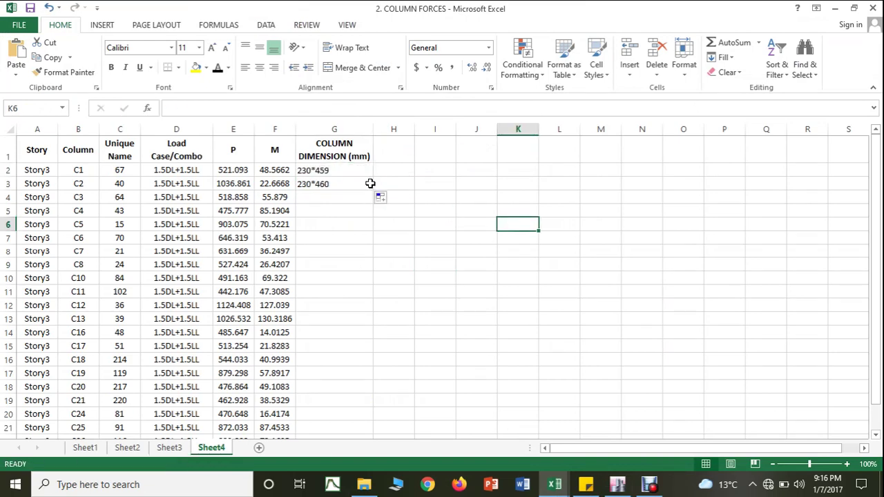
double_click(345, 170)
double_click(345, 170)
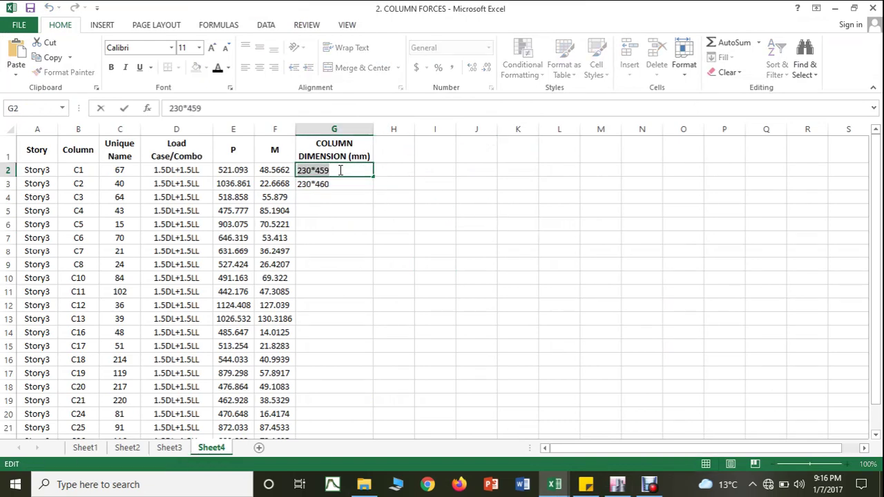
type("230")
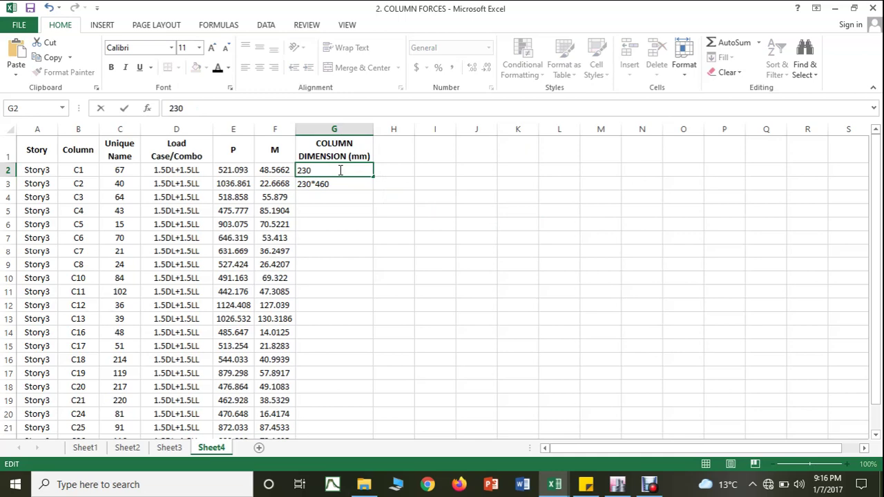
left_click(342, 209)
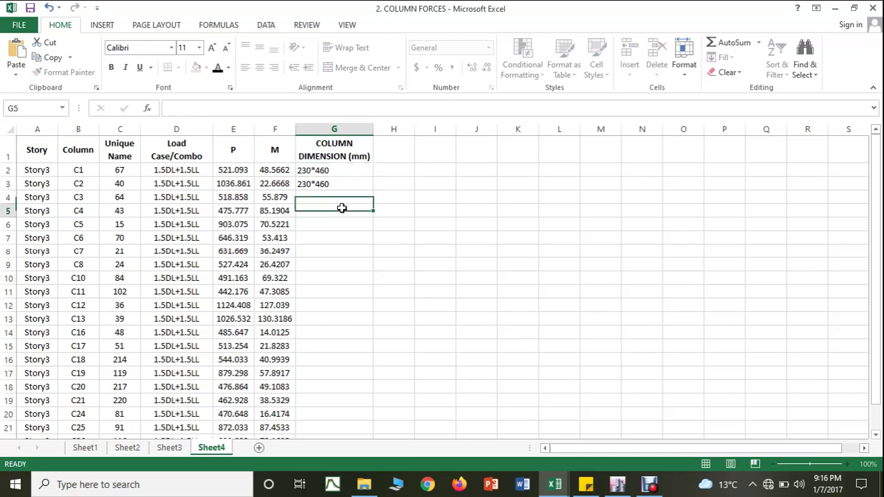
Step: Switch to ETABS, display the elevation along grid line 11, and open the column information for the Story3 segment of C5
left_click(617, 487)
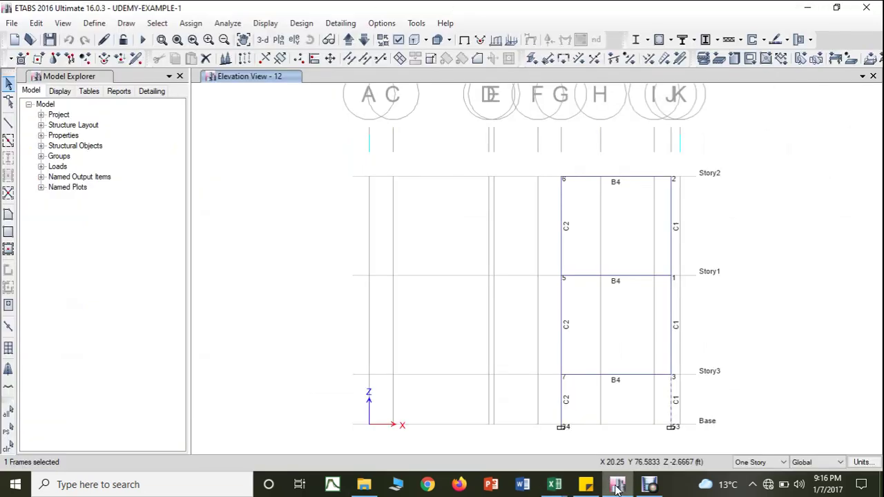
left_click(637, 419)
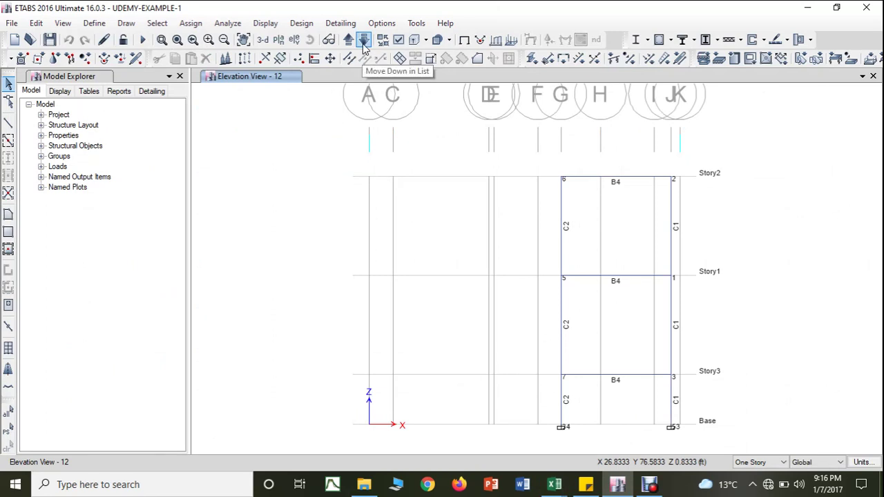
left_click(363, 41)
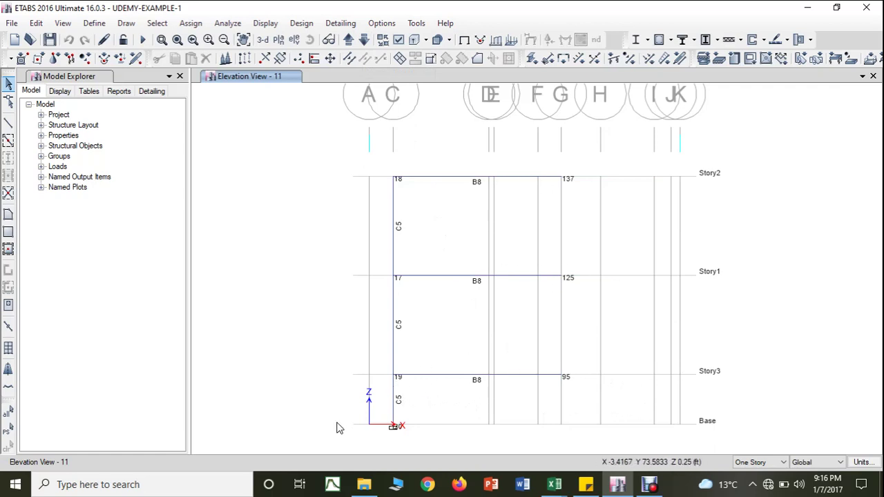
left_click(393, 388)
right_click(392, 389)
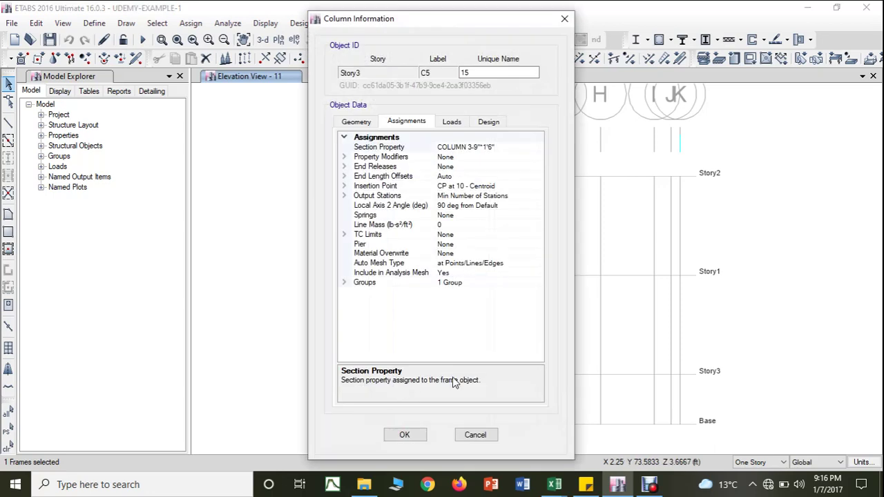
Step: Switch to the 2. COLUMN FORCES workbook and enter 230*460 as the column dimension for C5
mouse_move(555, 485)
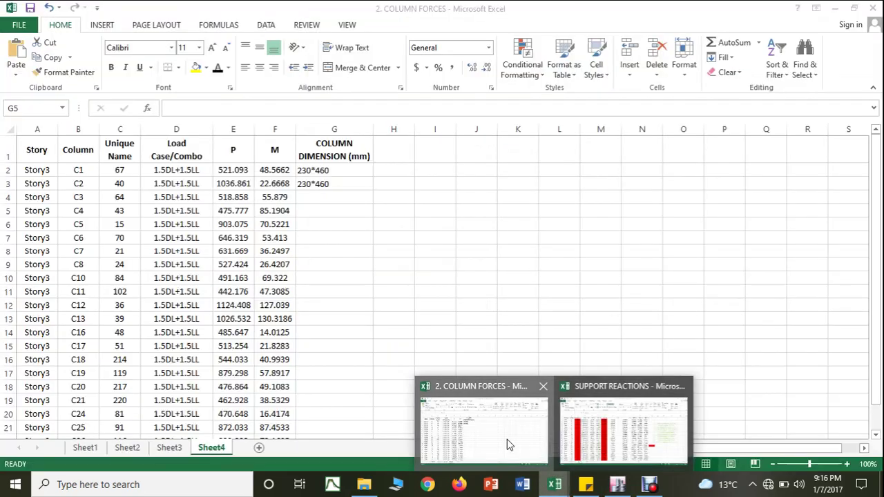
left_click(507, 439)
left_click(324, 196)
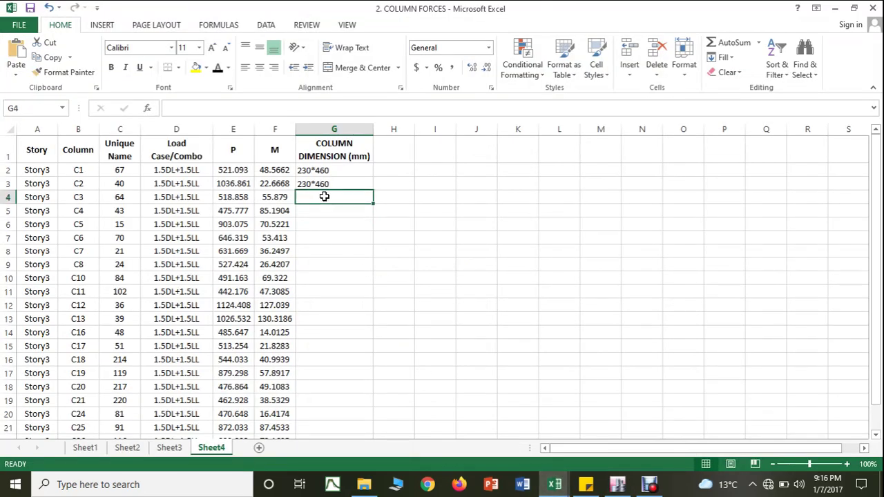
left_click(343, 228)
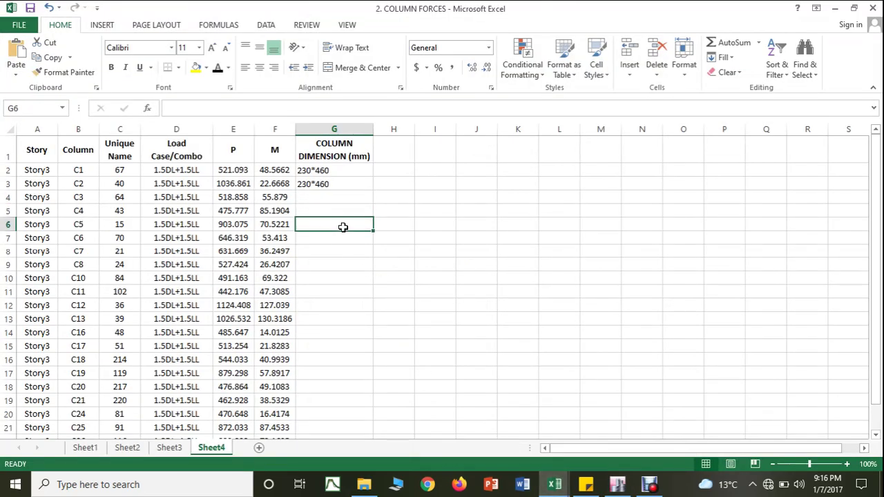
type("230*46")
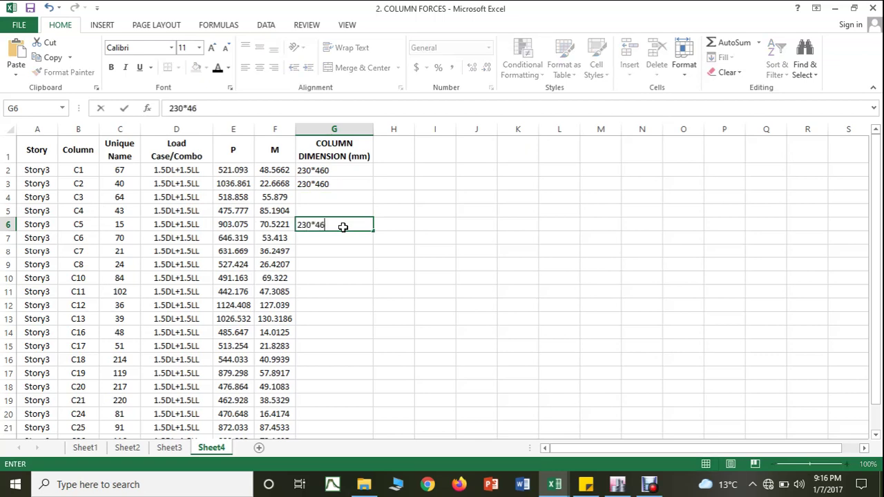
type("0")
left_click(353, 269)
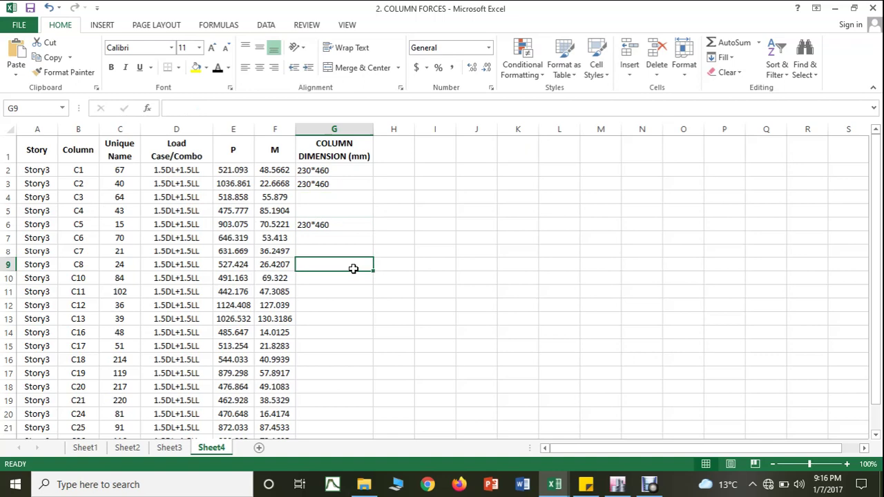
Step: Switch to ETABS, display the elevation along grid line 10, and check the section property of the Story3 segment of C4
left_click(617, 484)
left_click(404, 435)
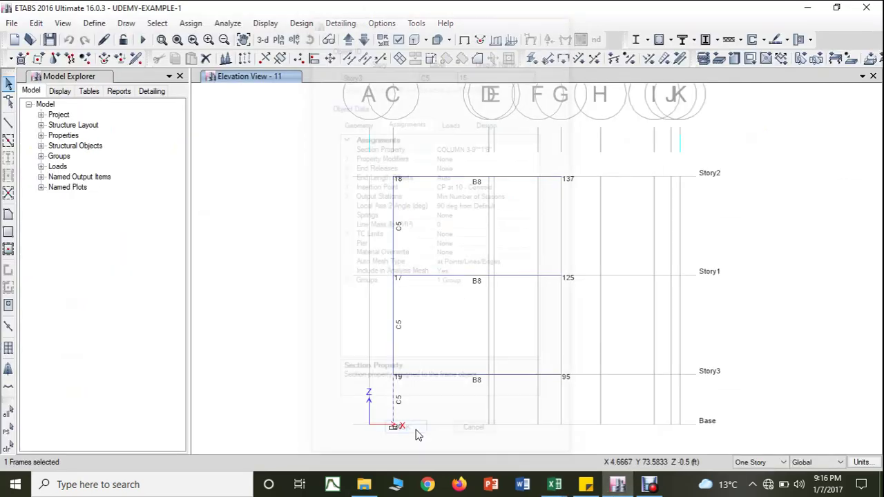
left_click(364, 39)
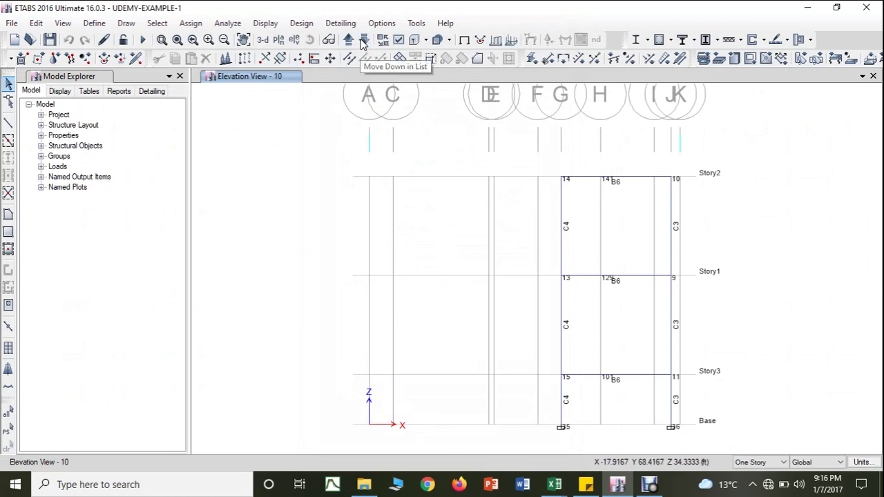
left_click(562, 408)
right_click(563, 408)
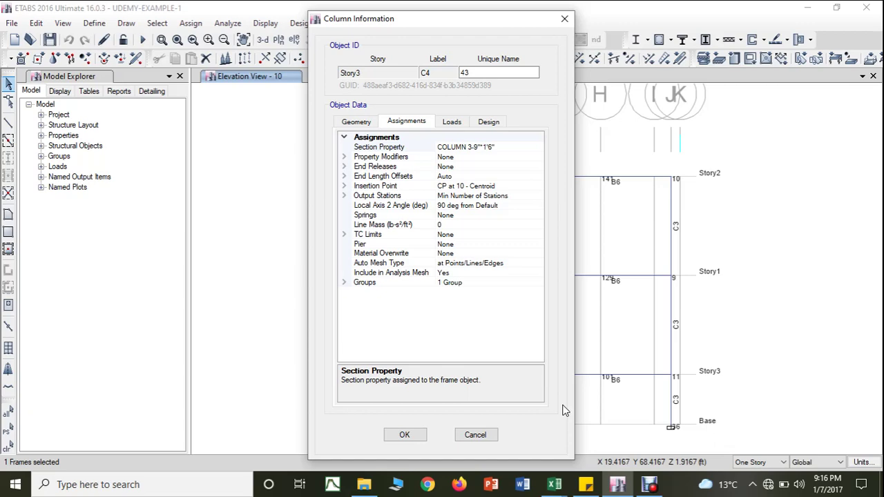
left_click(405, 434)
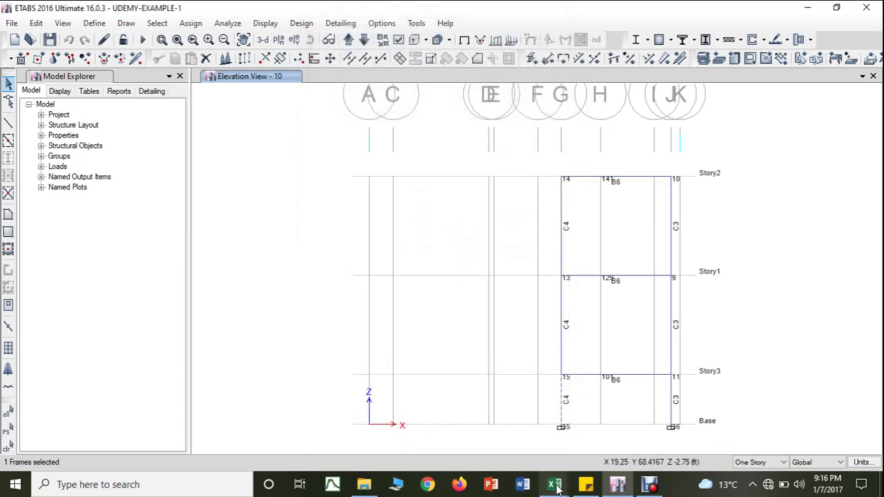
Step: Switch to the 2. COLUMN FORCES workbook and enter 230*460 as the column dimension for C4
mouse_move(555, 487)
left_click(512, 450)
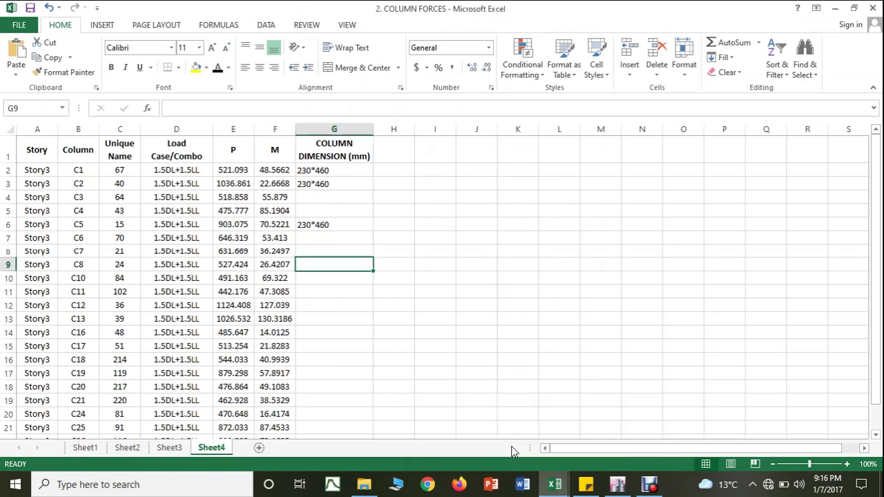
left_click(311, 210)
type("230*460")
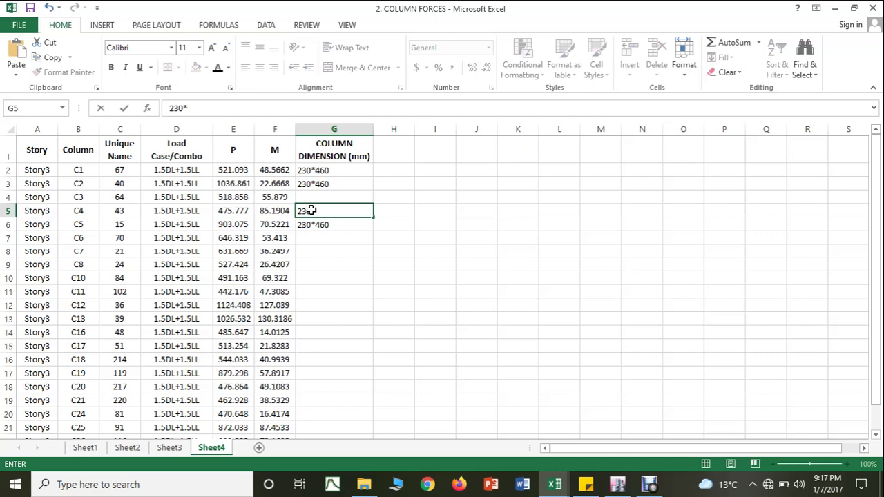
left_click(345, 269)
Step: Switch to ETABS and open the column information for the Story3 segment of C3 to check its section property
left_click(617, 484)
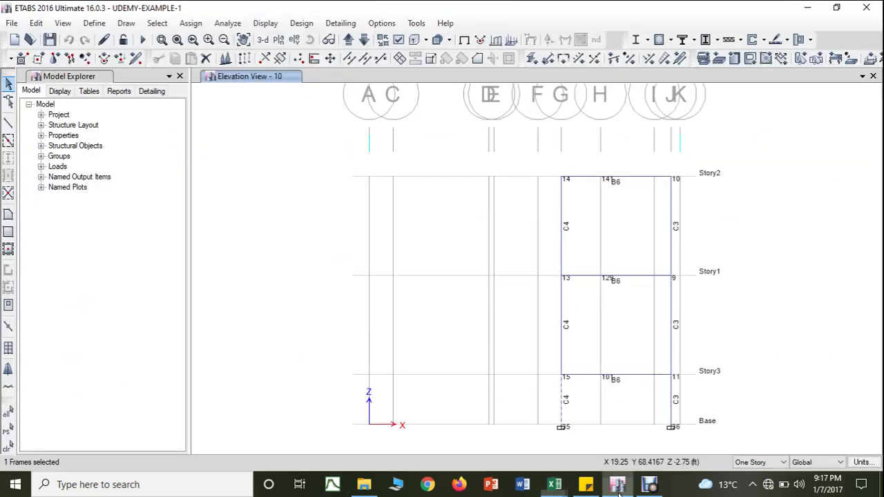
left_click(673, 416)
right_click(674, 416)
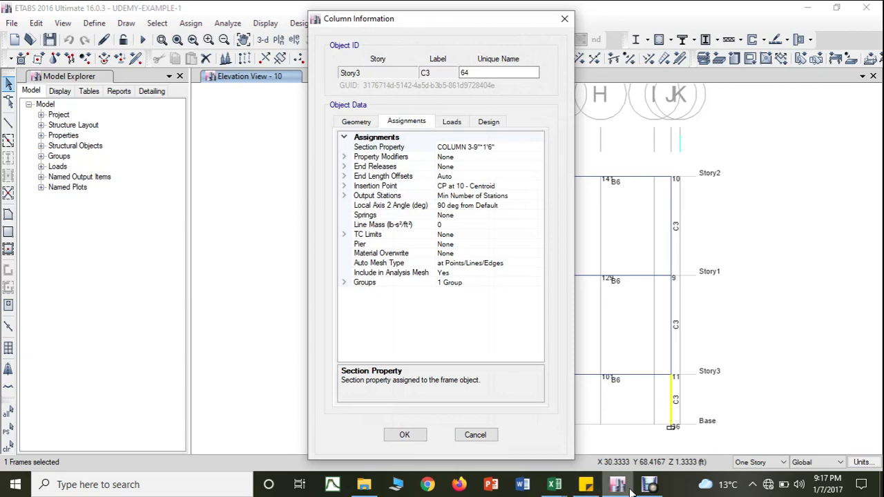
Step: Switch to the 2. COLUMN FORCES workbook and enter 230*460 as the column dimension for C3
left_click(554, 484)
left_click(503, 436)
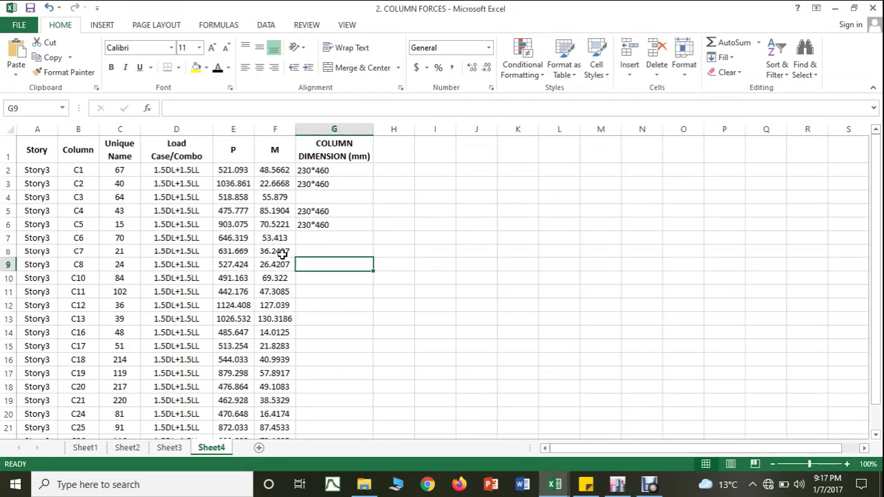
left_click(301, 200)
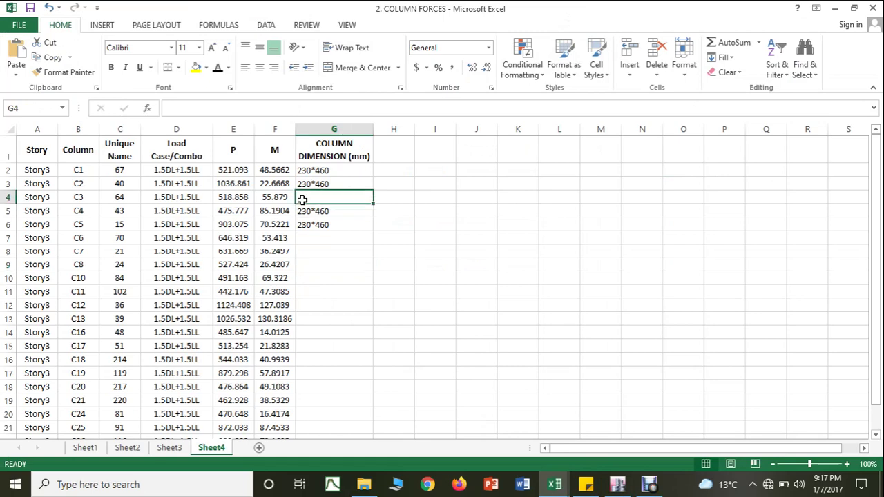
type("230*")
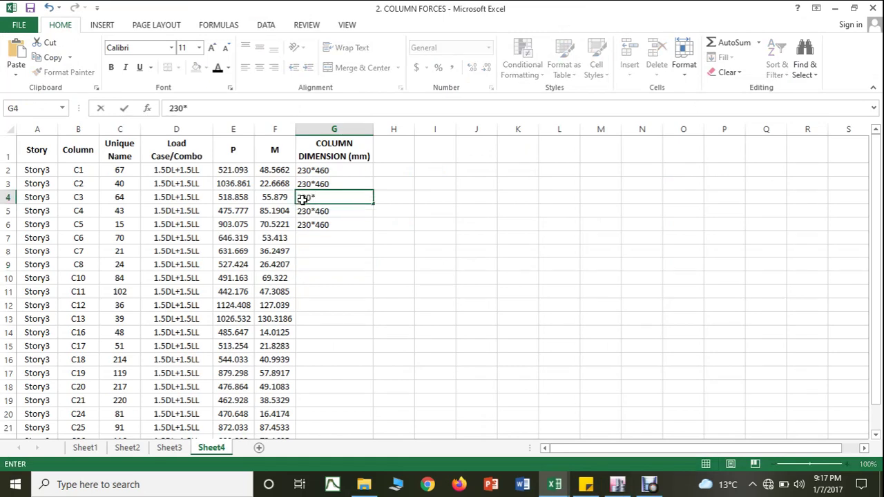
type("460")
left_click(442, 278)
Step: Switch to ETABS, display the elevation along grid line 9, and open the column information for the Story3 segment of C6
left_click(617, 484)
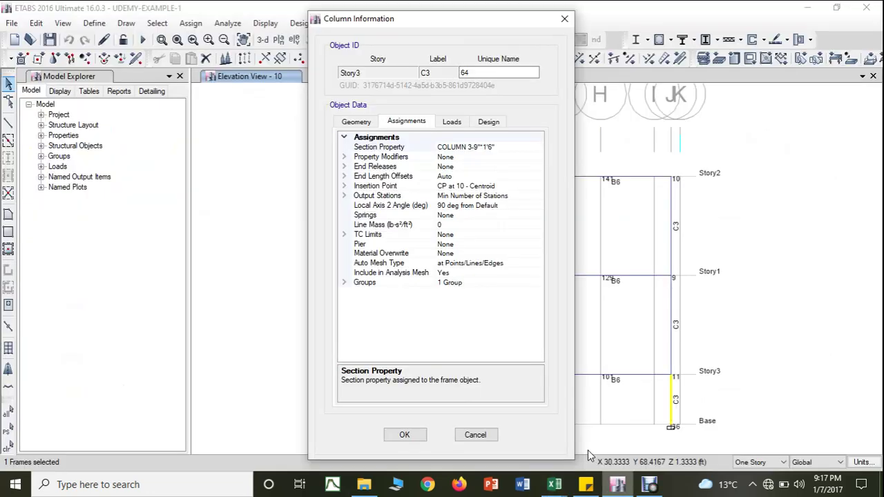
left_click(411, 435)
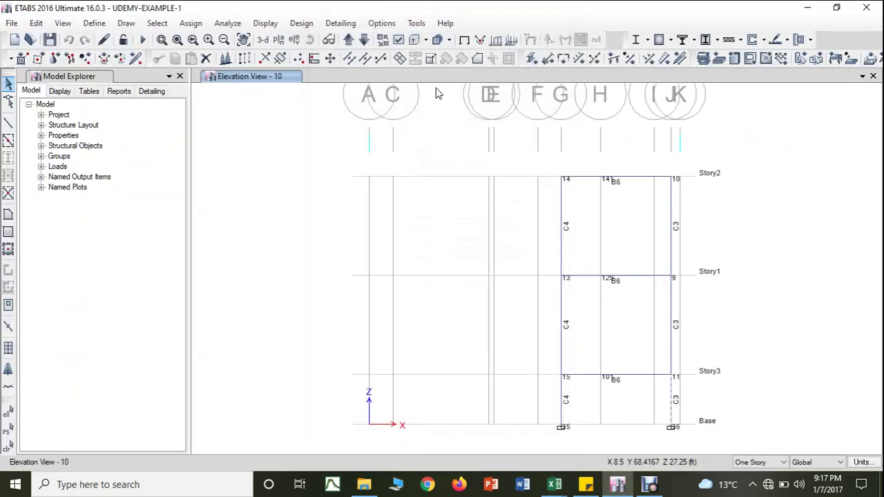
left_click(366, 41)
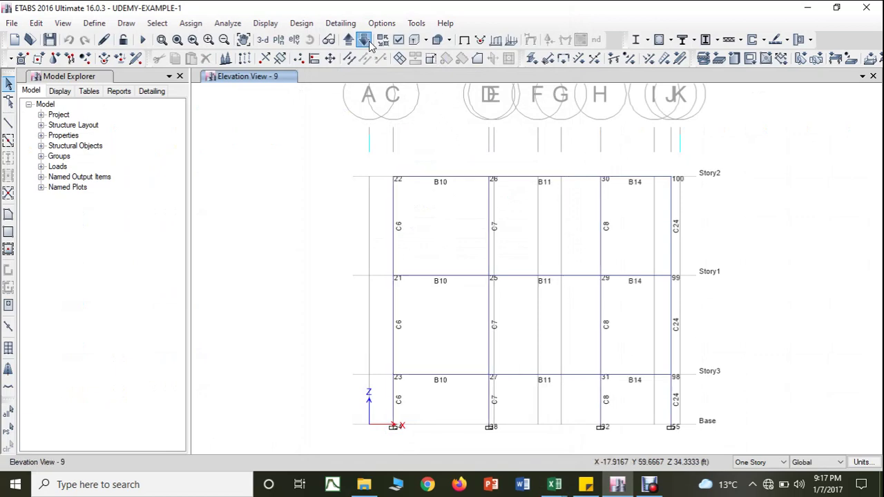
left_click(394, 413)
right_click(394, 412)
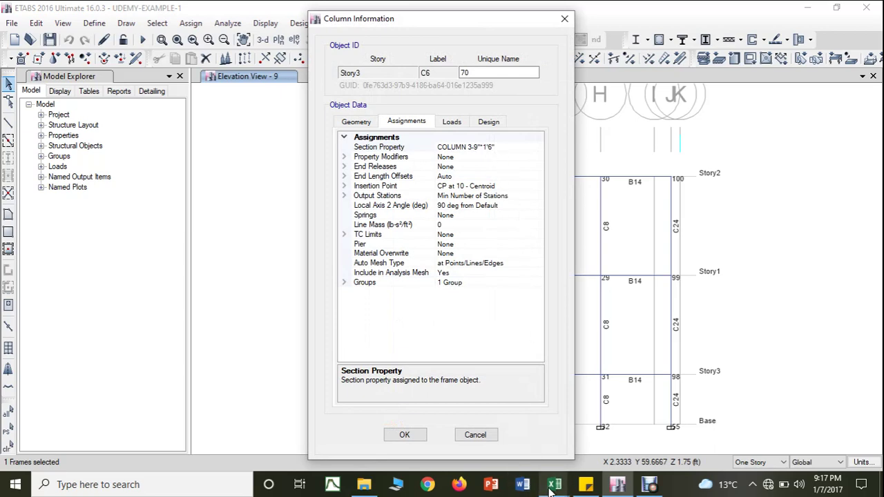
Step: In the 2. COLUMN FORCES workbook, copy the 230*460 dimension from the C5 row into the C6 row
mouse_move(554, 483)
left_click(476, 448)
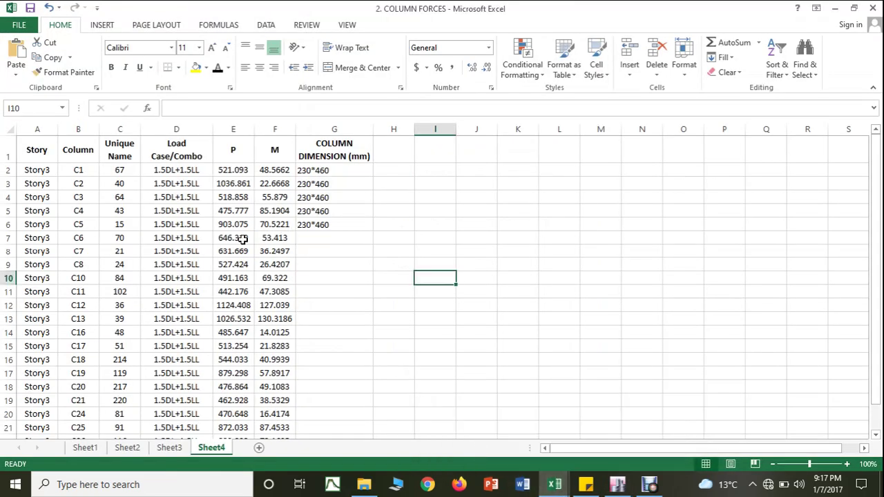
left_click(319, 224)
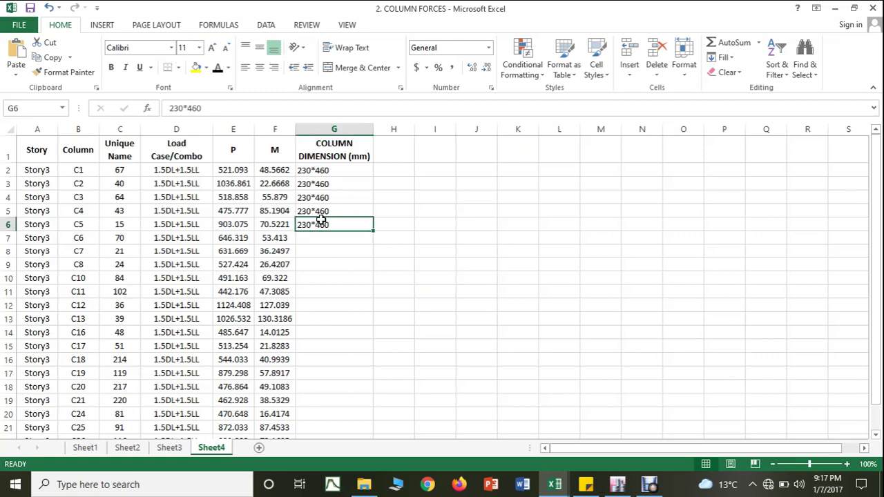
key("ctrl+c")
left_click(322, 235)
key("ctrl+v")
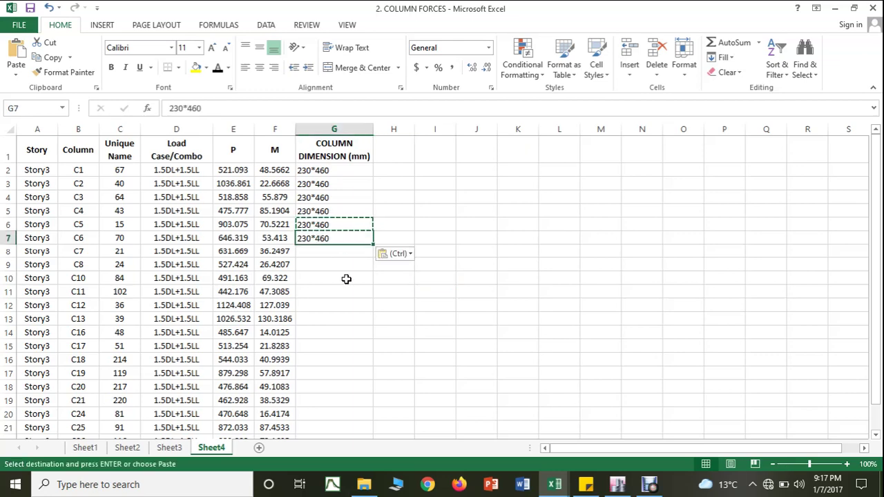
left_click(349, 292)
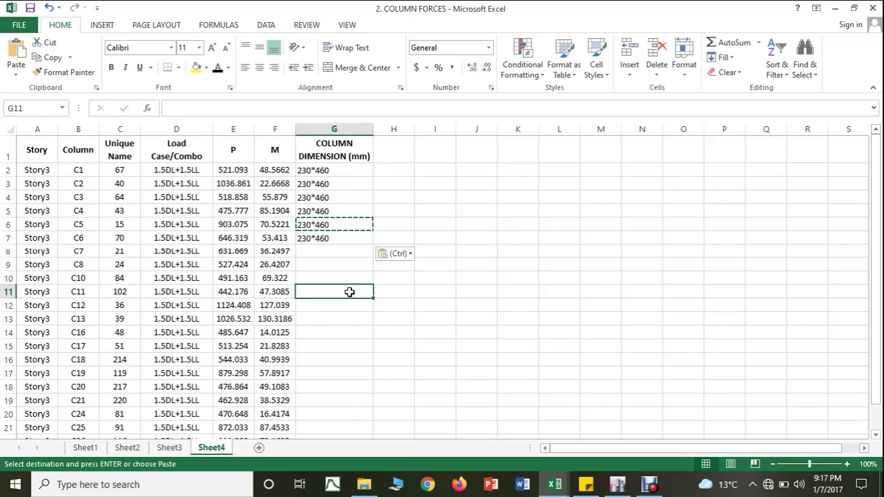
Step: Switch to ETABS and open the column information for the Story3 segment of C7 to check its section property
left_click(618, 485)
left_click(409, 436)
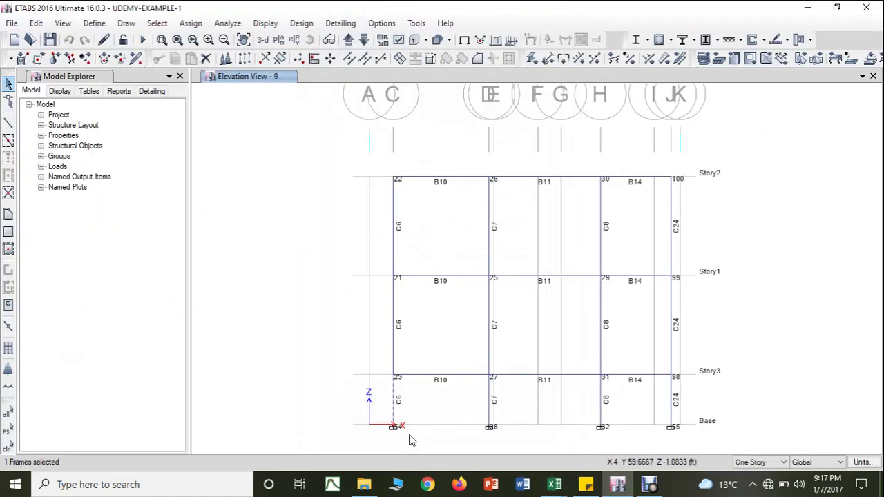
right_click(492, 413)
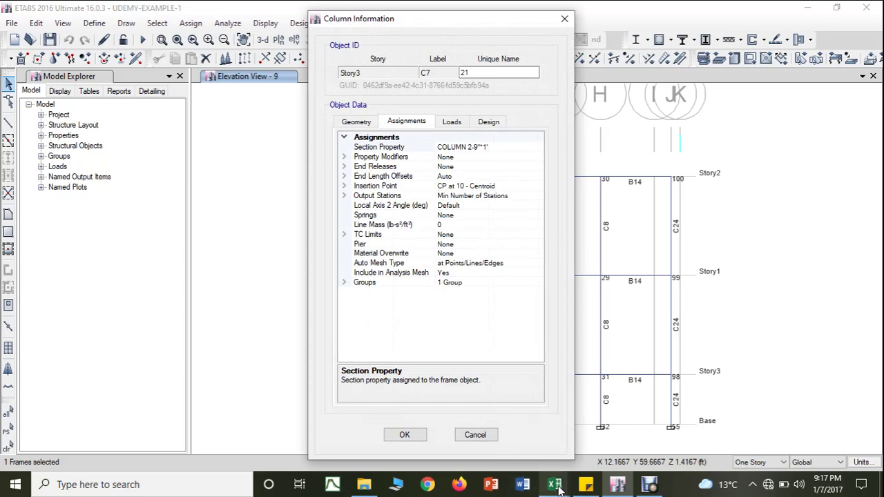
Step: Switch to the 2. COLUMN FORCES workbook and enter 230*300 as the column dimension for C7
mouse_move(554, 484)
left_click(483, 456)
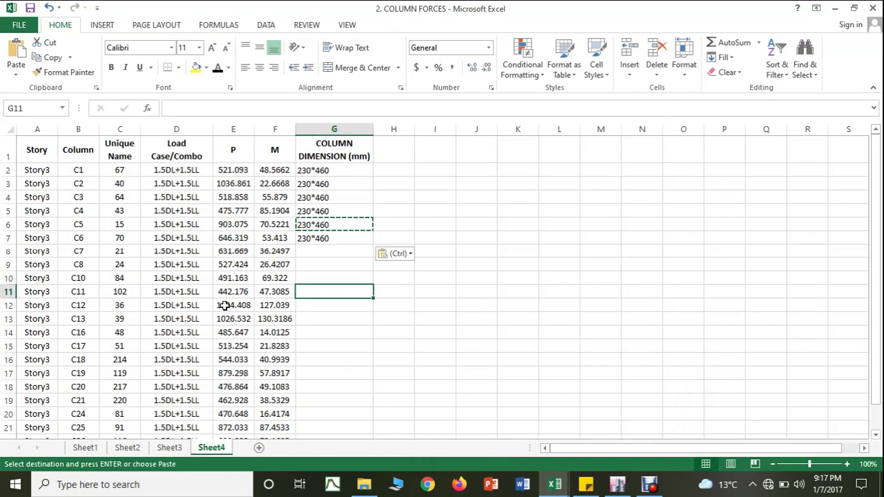
double_click(323, 251)
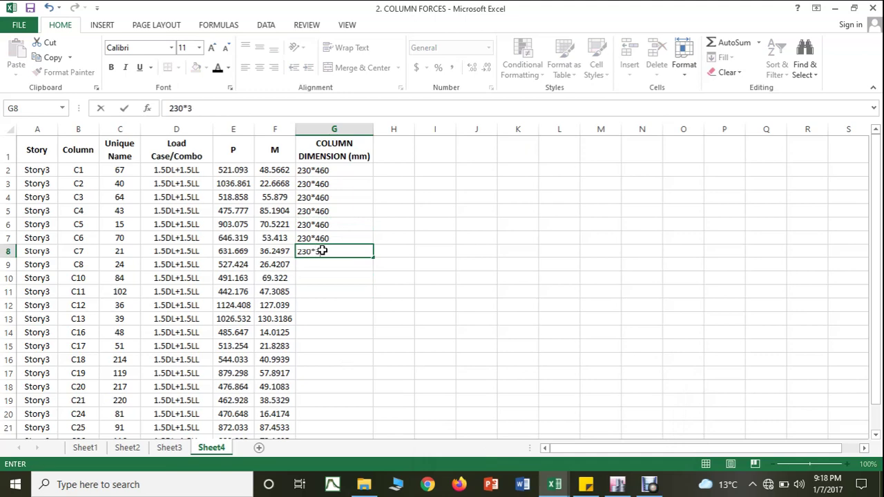
left_click(389, 301)
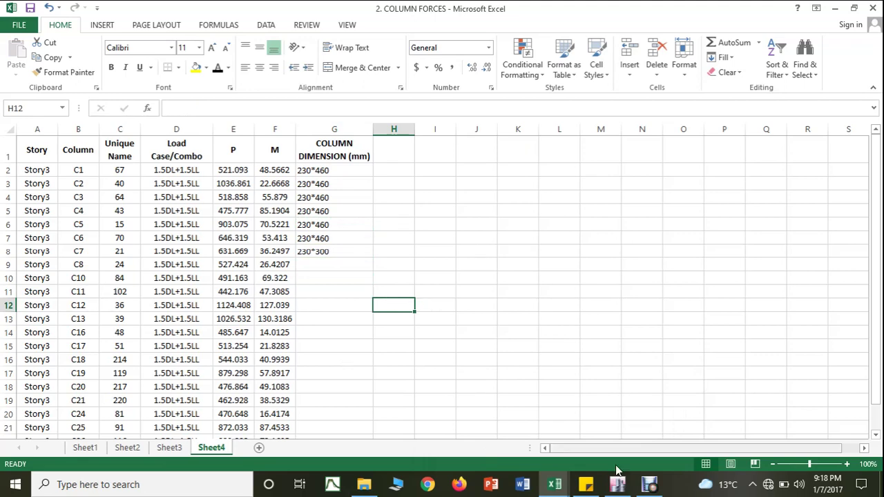
Step: Switch to ETABS and open the column information for the Story3 segment of C8 to check its section property
left_click(623, 485)
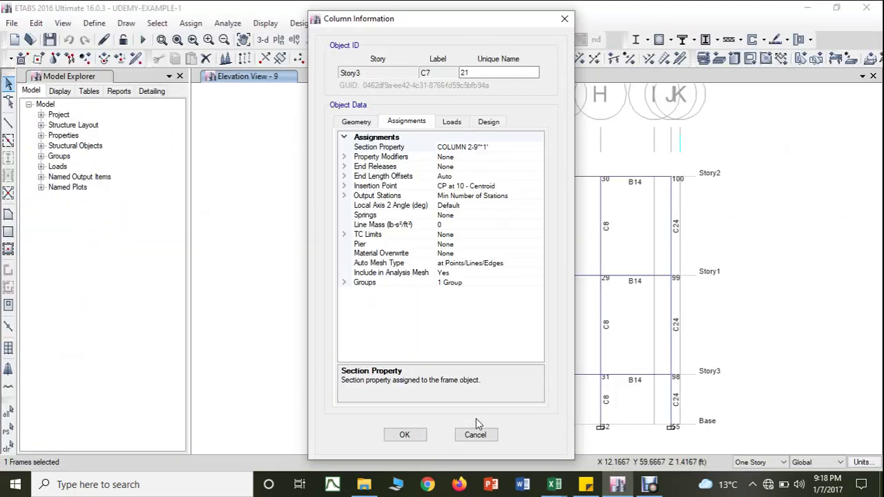
left_click(405, 435)
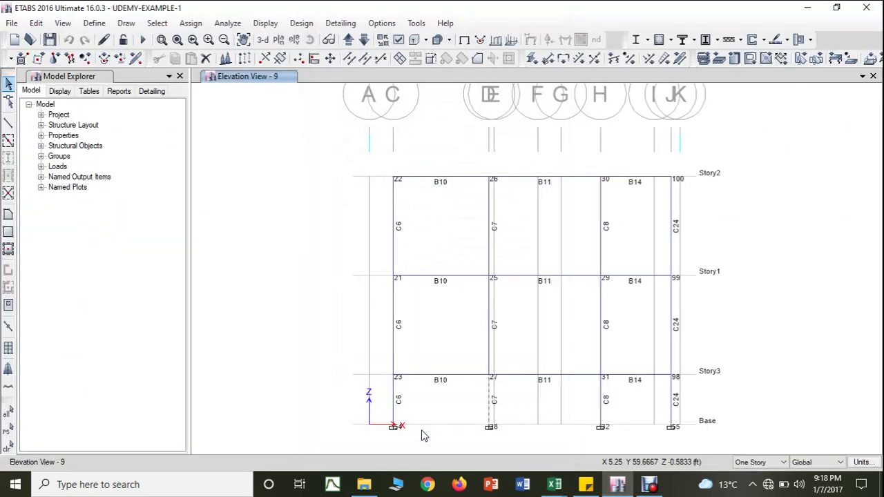
right_click(602, 409)
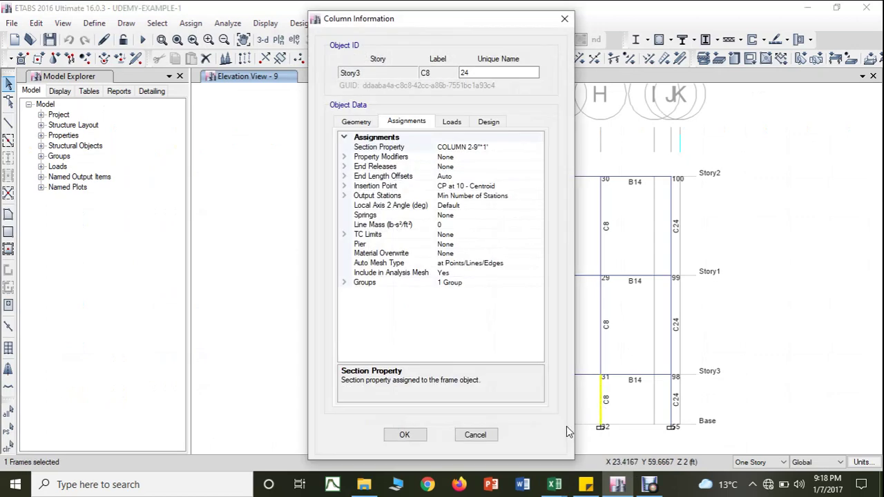
Step: In the 2. COLUMN FORCES workbook, copy the 230*300 dimension from the C7 row into the C8 row
left_click(555, 485)
left_click(533, 447)
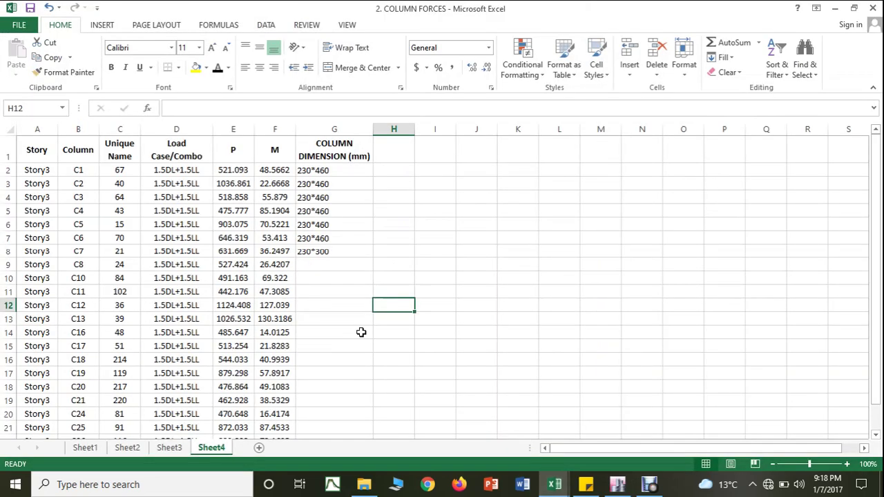
left_click(320, 253)
key("ctrl+c")
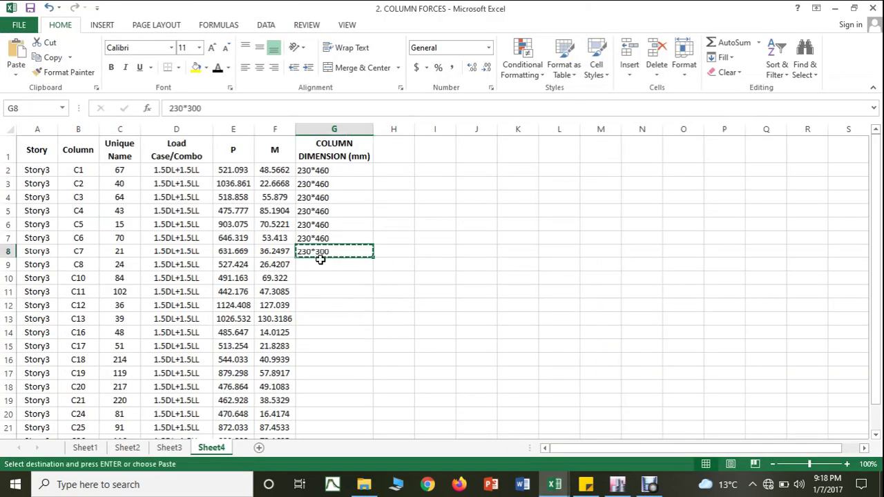
left_click(321, 261)
key("ctrl+v")
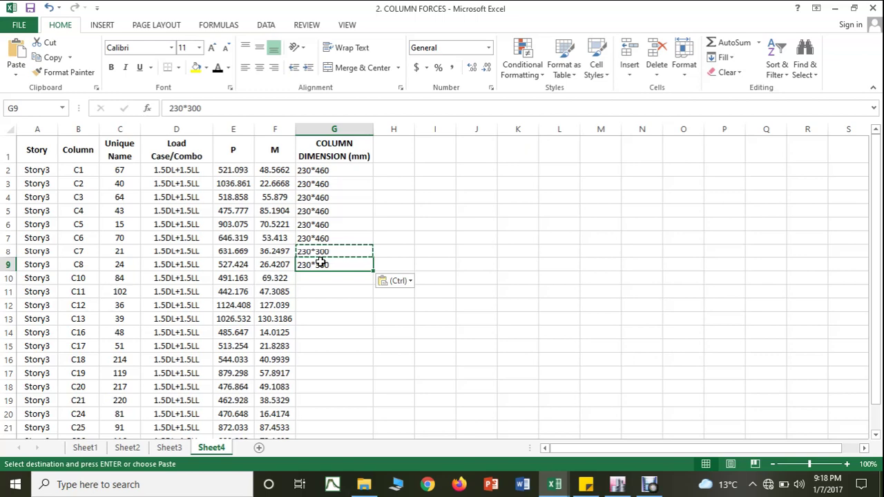
Step: Switch to ETABS and open the column information for the Story3 segment of C24 to check its section property
key("Escape")
left_click(618, 484)
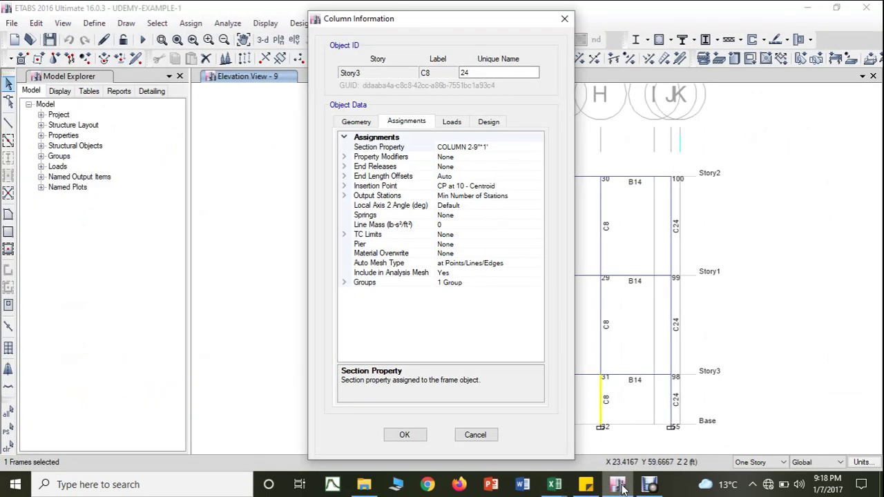
left_click(405, 435)
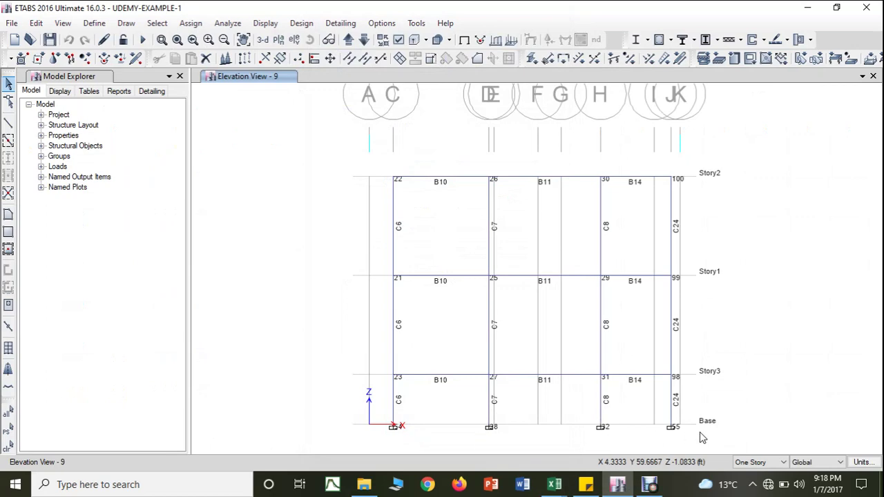
left_click(674, 412)
right_click(673, 412)
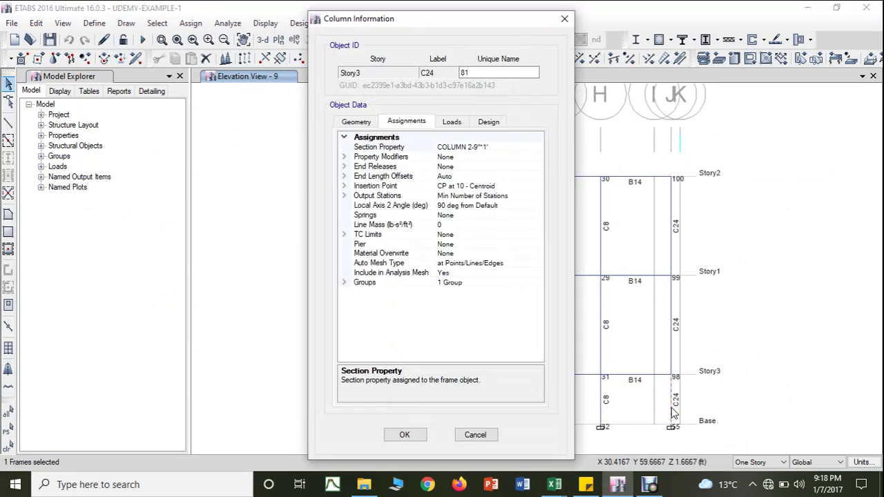
left_click(404, 435)
Step: Switch to the 2. COLUMN FORCES workbook and copy the 230*300 dimension from the C8 row into the C24 row
mouse_move(549, 487)
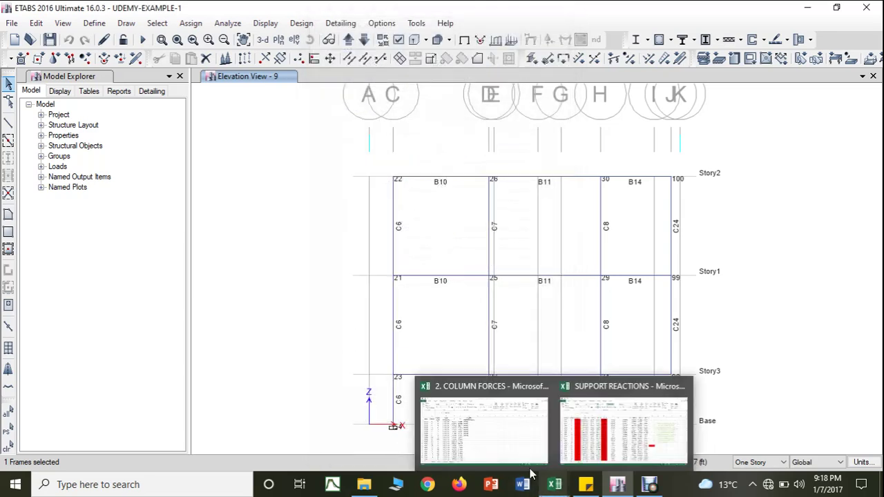
left_click(470, 446)
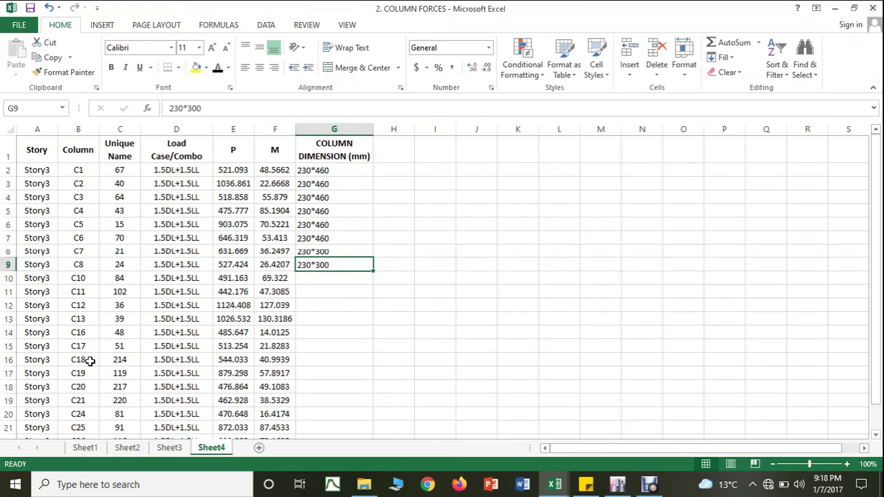
left_click(325, 412)
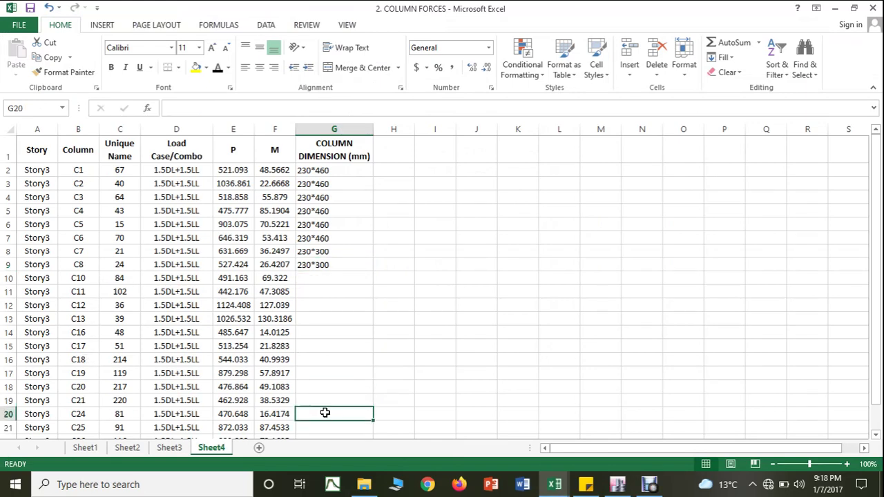
left_click(312, 268)
key("ctrl+c")
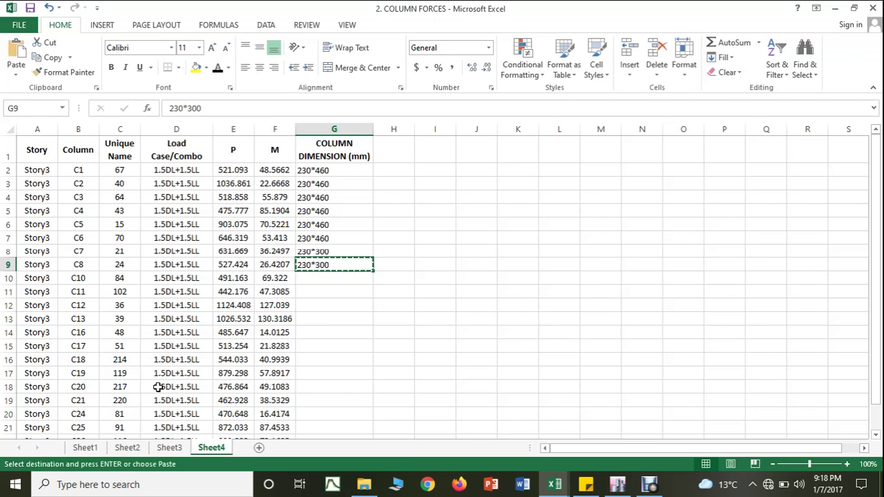
left_click(327, 415)
key("ctrl+v")
left_click(563, 363)
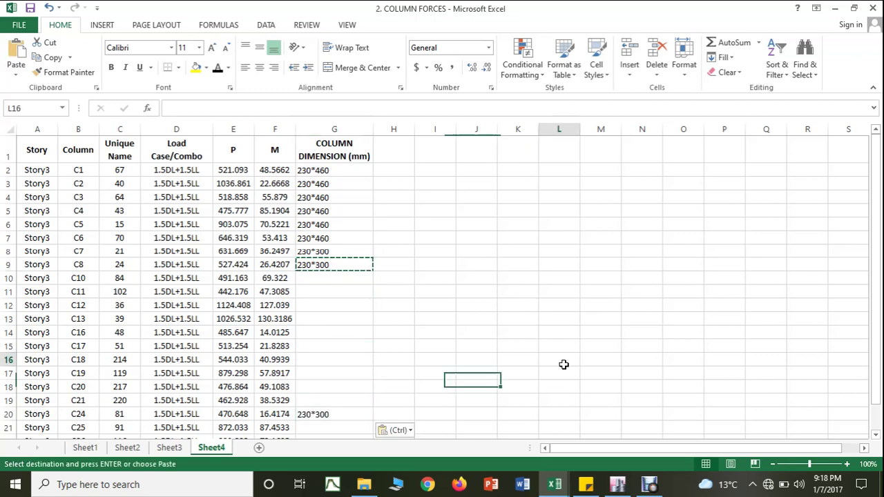
key("Escape")
Step: Switch to ETABS, show Elevation View - 8 and open the column information for the Story3 segment of C10 to check its section property
left_click(617, 484)
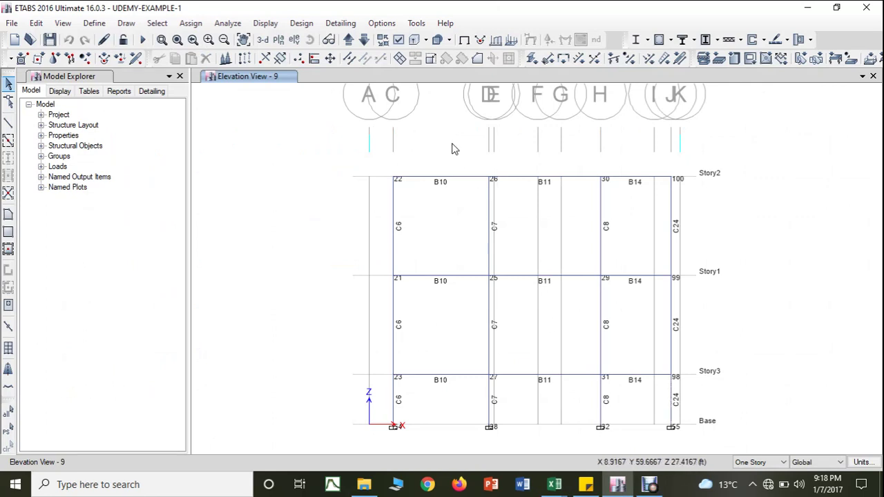
left_click(364, 40)
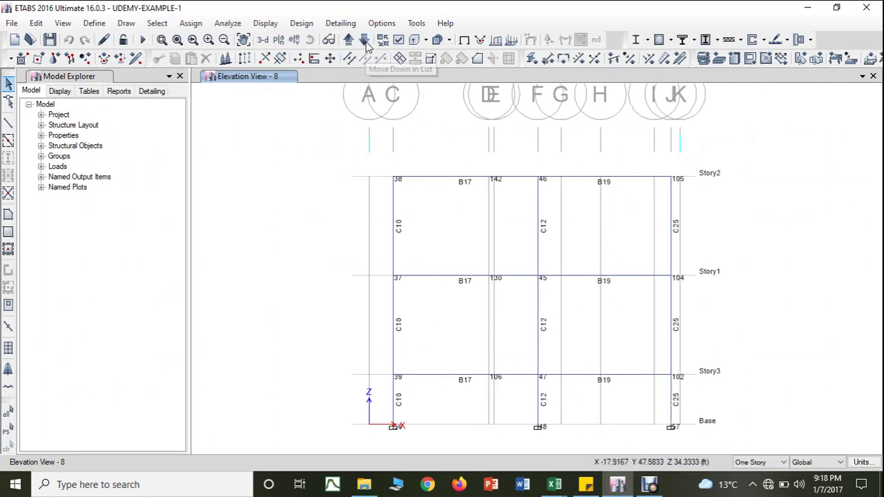
left_click(396, 410)
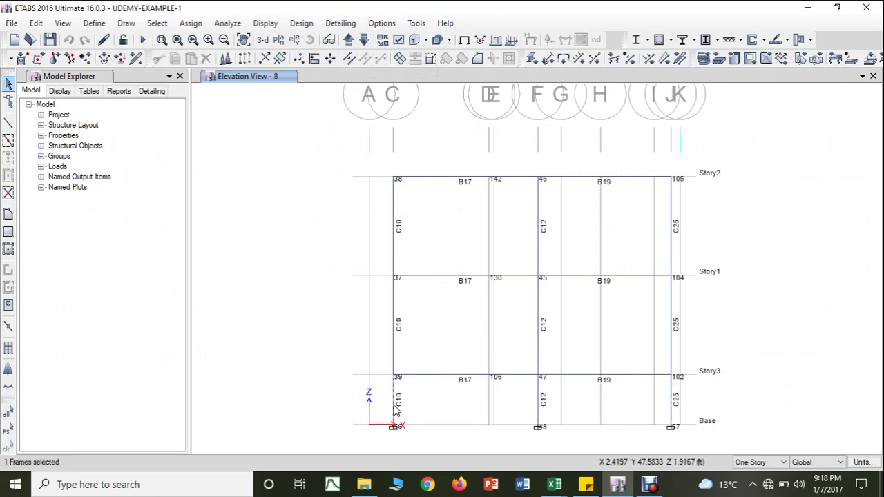
right_click(396, 411)
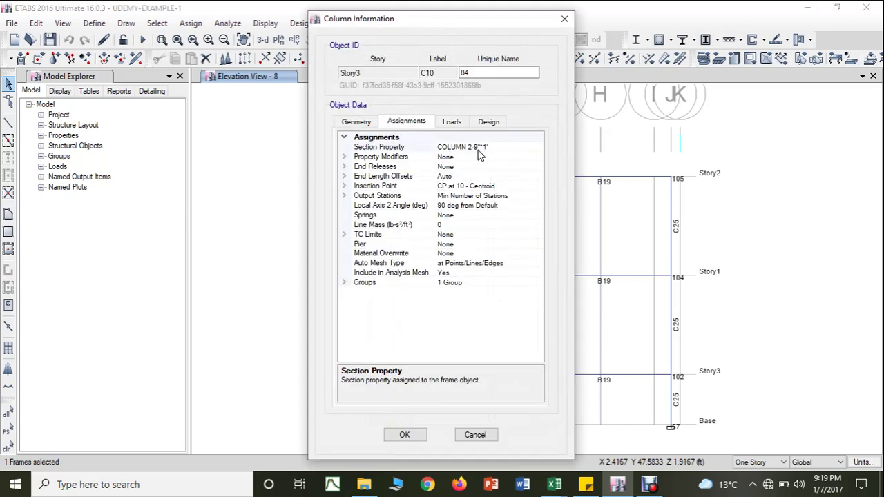
Step: Switch to the 2. COLUMN FORCES workbook and copy the 230*300 dimension from the C8 row into the C10 row
left_click(554, 484)
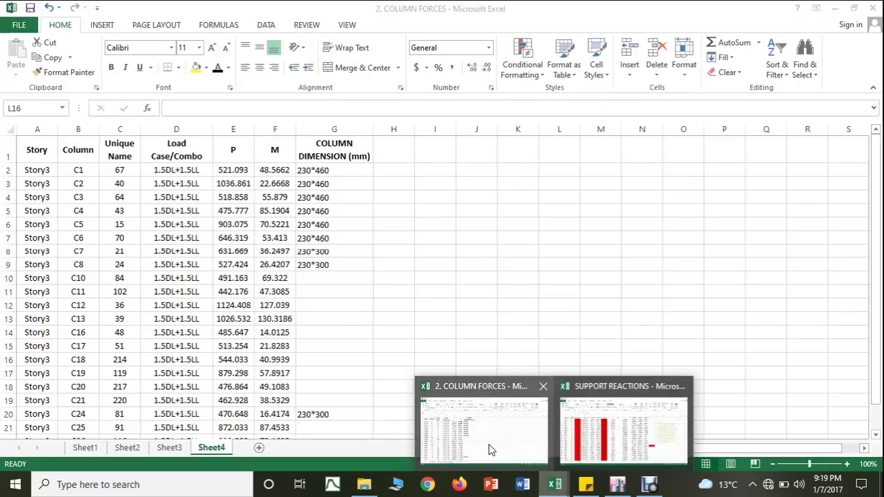
left_click(489, 450)
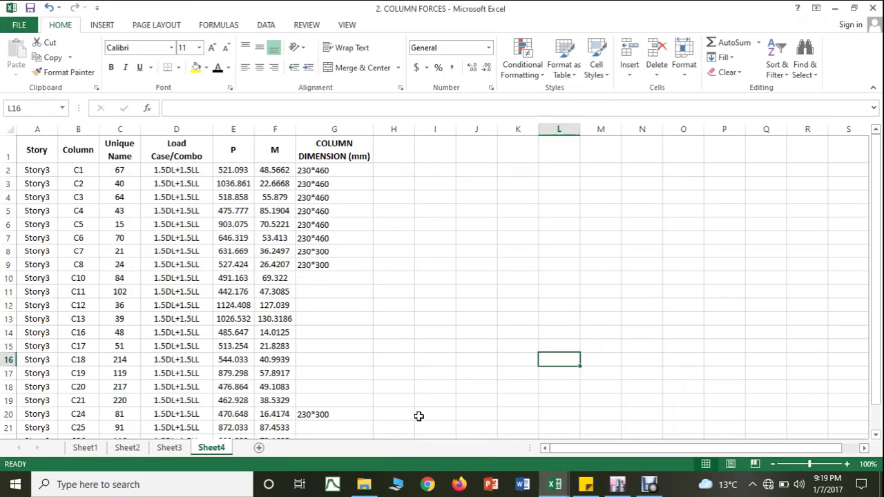
left_click(311, 274)
left_click(335, 264)
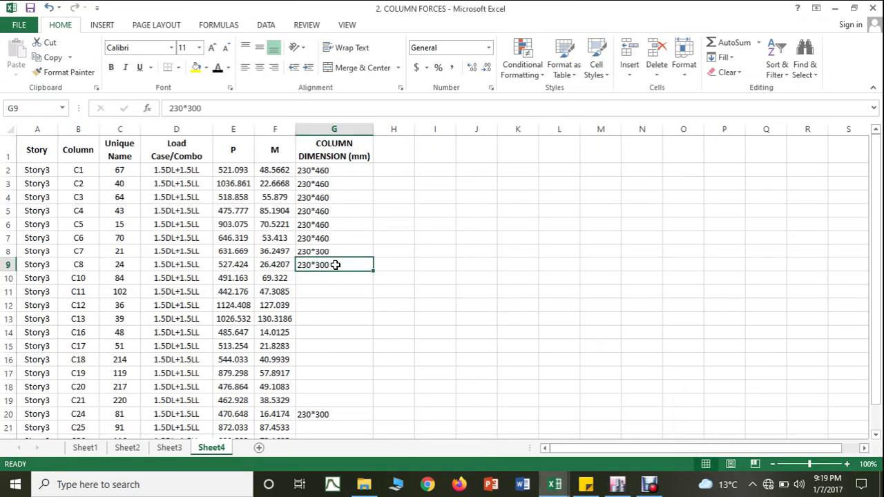
key("ctrl+c")
left_click(327, 276)
key("ctrl+v")
left_click(450, 303)
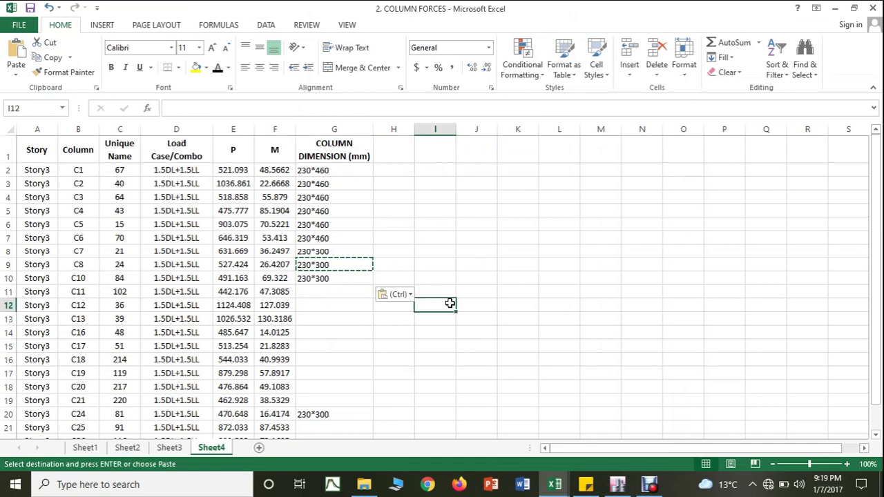
key("Escape")
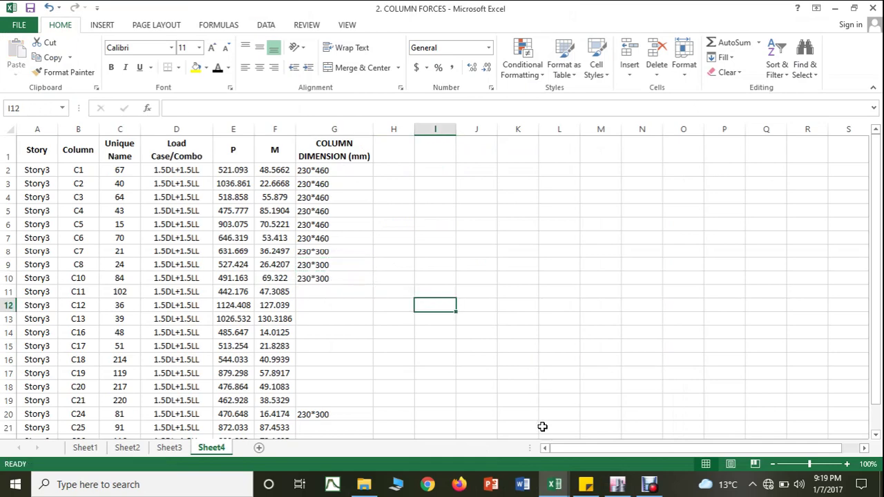
Step: Switch to ETABS and open the column information for the Story3 segment of C12 to check its section property
left_click(617, 484)
left_click(407, 428)
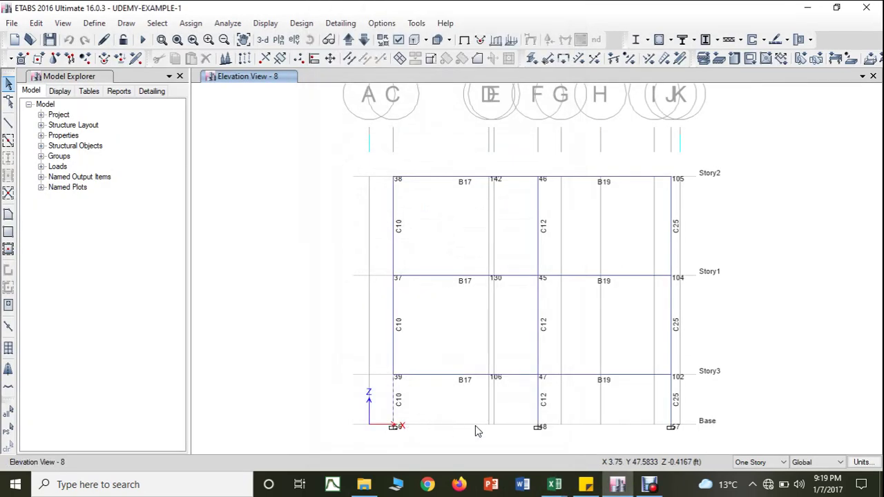
right_click(538, 389)
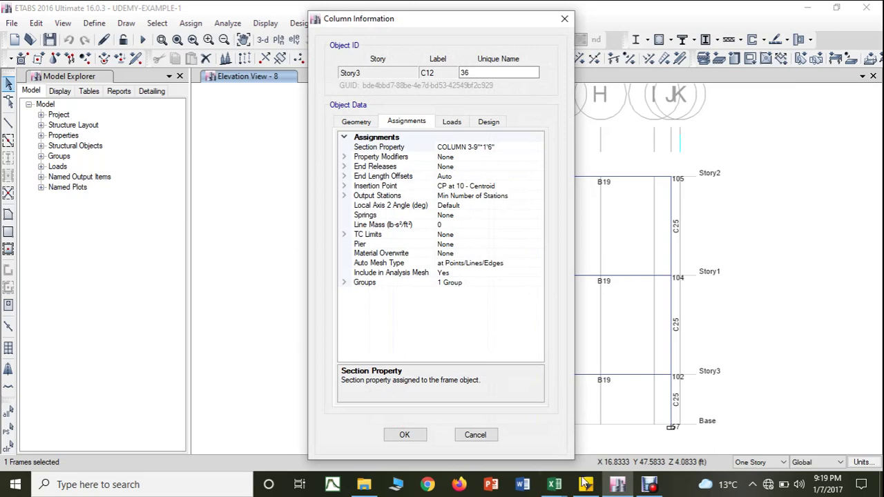
Step: Switch to the 2. COLUMN FORCES workbook and copy the 230*460 dimension from the C6 row into the C12 row
left_click(554, 484)
left_click(511, 458)
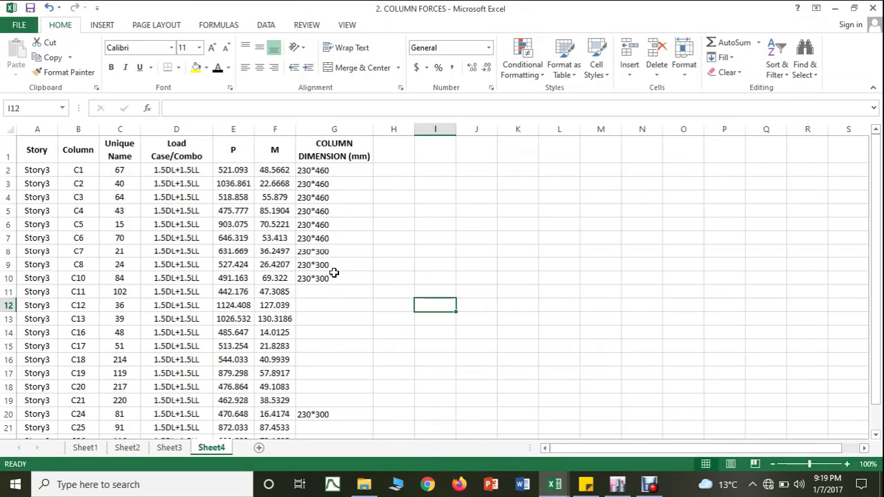
left_click(332, 241)
key("ctrl+c")
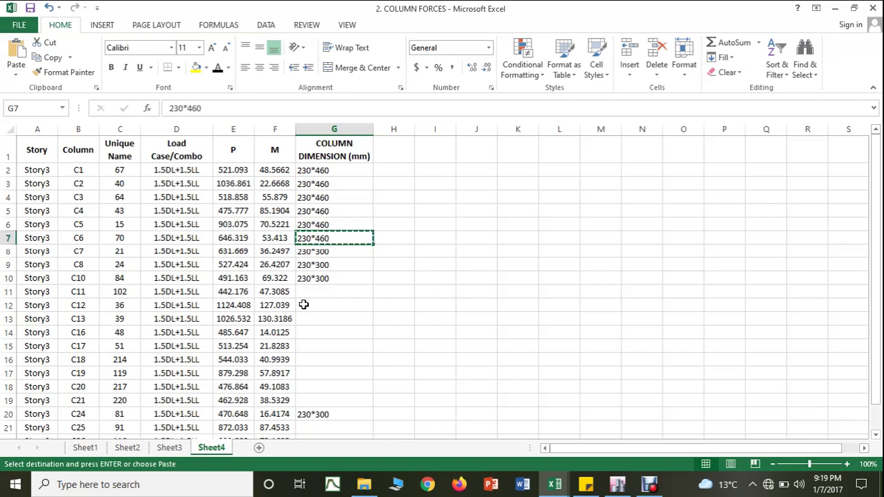
left_click(327, 305)
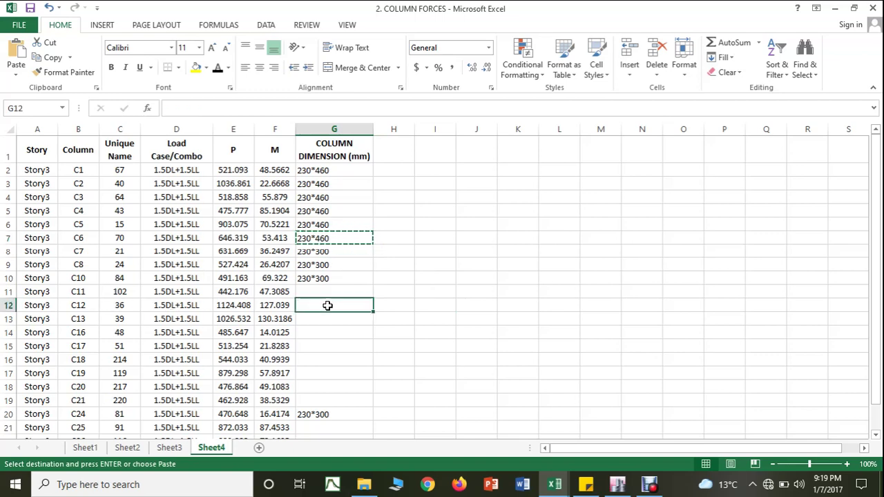
key("ctrl+v")
left_click(463, 293)
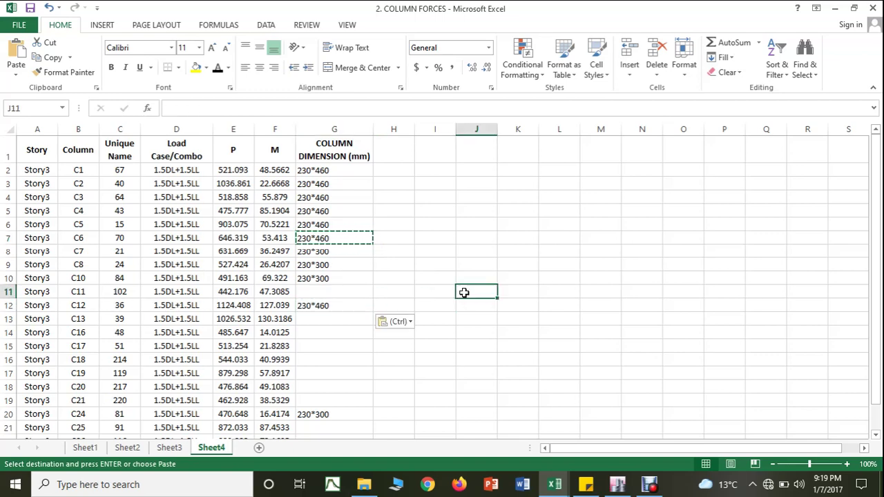
key("Escape")
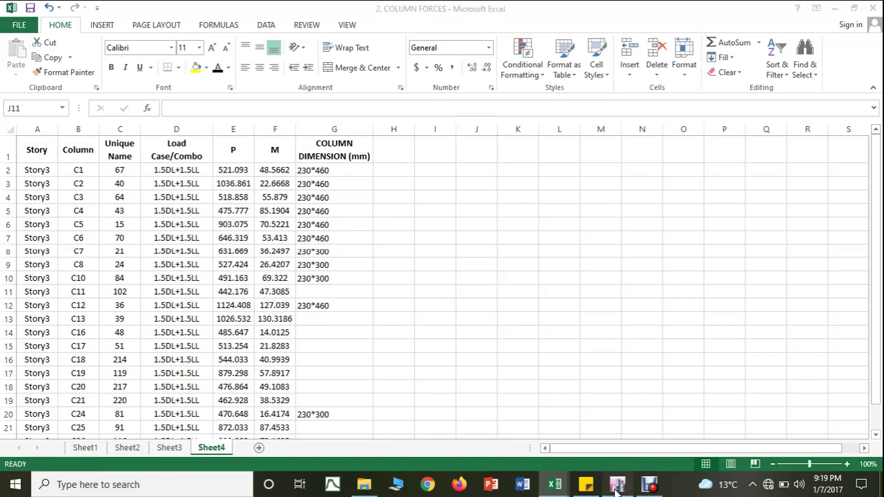
Step: Switch to ETABS and open the column information for the Story3 segment of C25 to check its section property
left_click(619, 483)
left_click(406, 435)
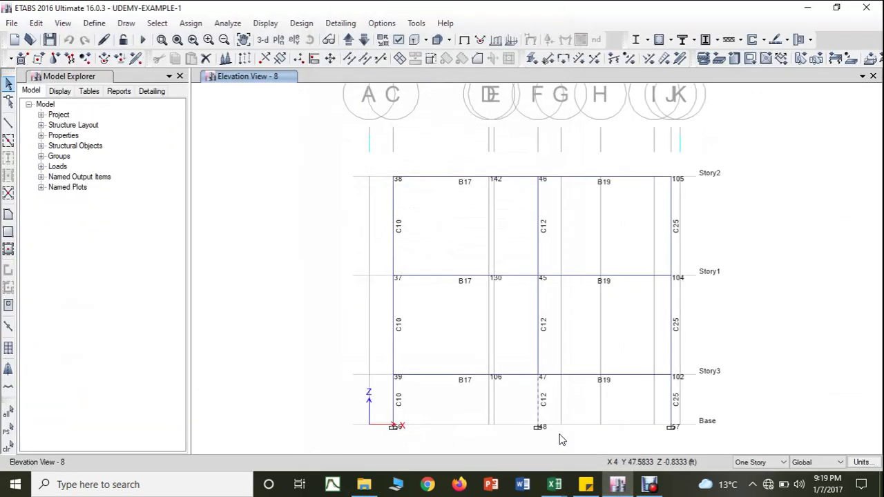
right_click(673, 407)
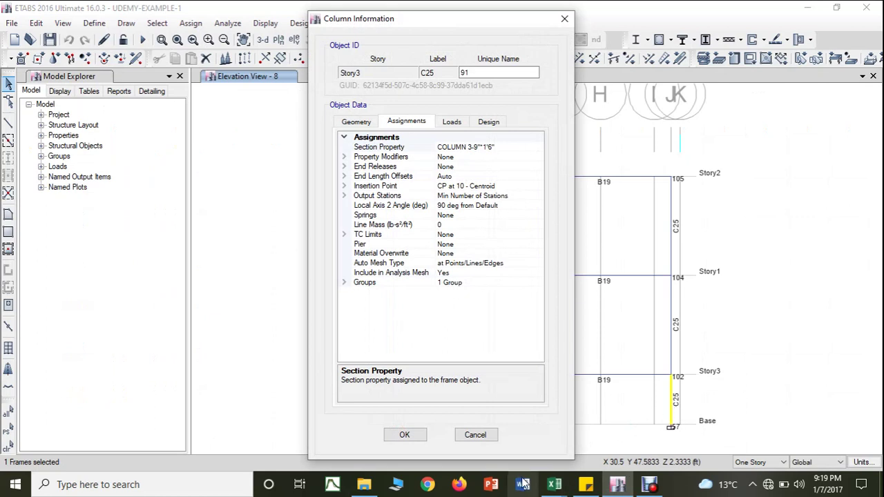
Step: Switch to the 2. COLUMN FORCES workbook and copy the 230*460 dimension from the C12 row into the C25 row
left_click(554, 484)
left_click(492, 439)
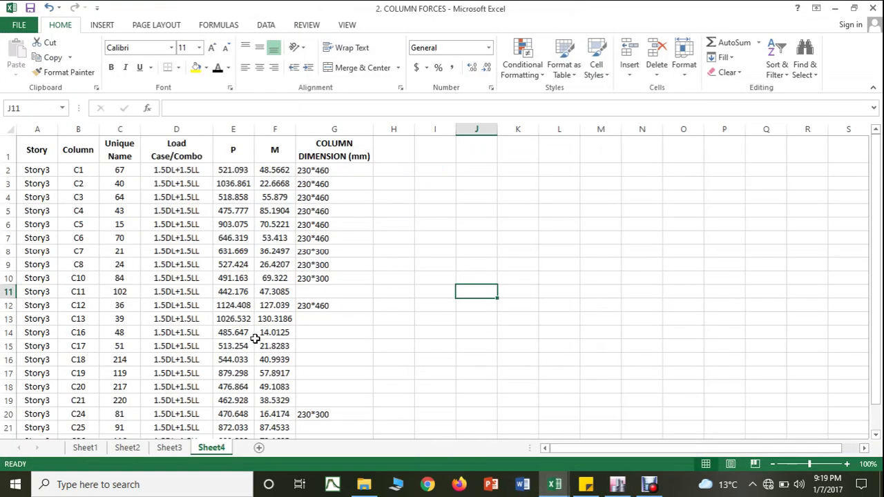
left_click(324, 307)
key("ctrl+c")
scroll(325, 307, "down", 1)
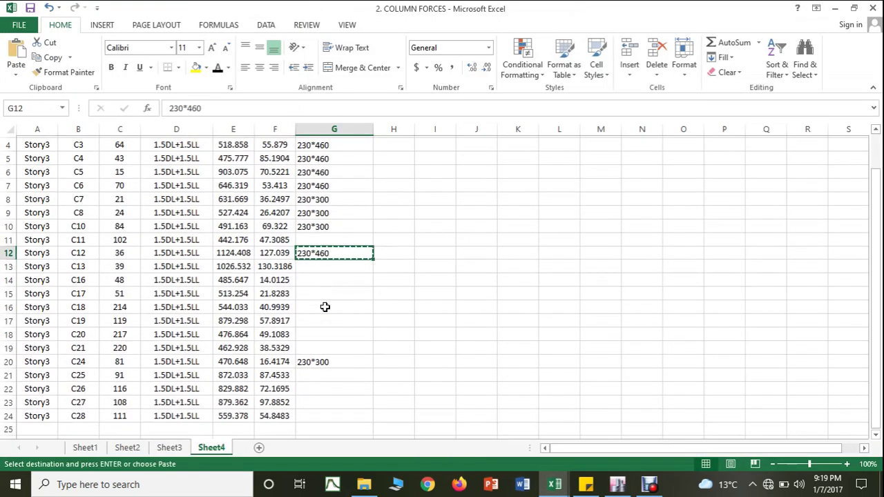
left_click(329, 373)
key("ctrl+v")
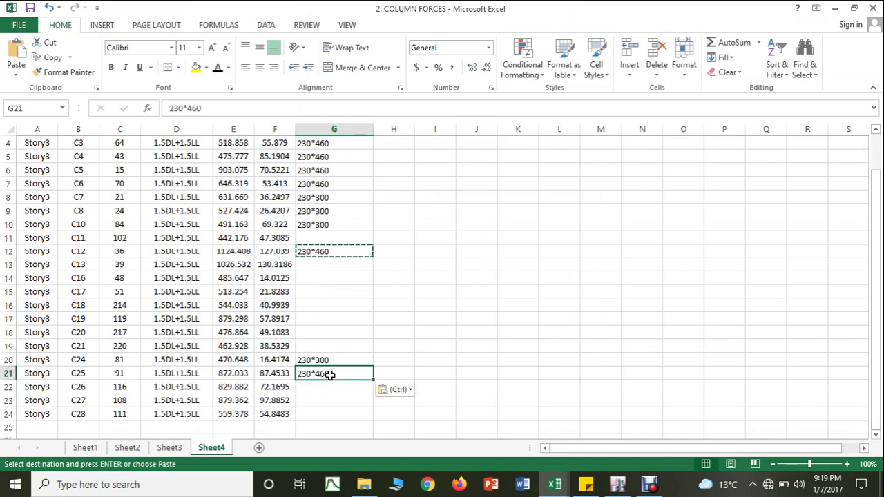
left_click(476, 348)
key("Escape")
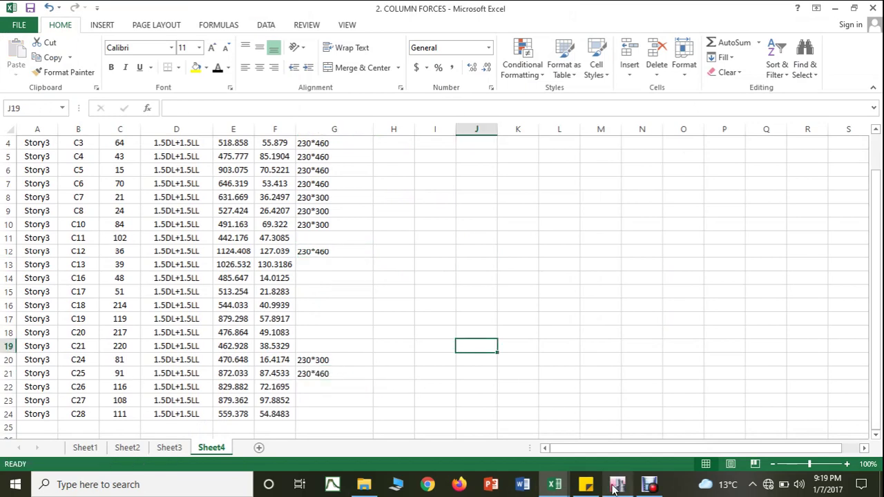
Step: Switch to ETABS, show Elevation View - 7 and open the column information for the Story3 segment of C11 to check its section property
left_click(617, 484)
left_click(400, 435)
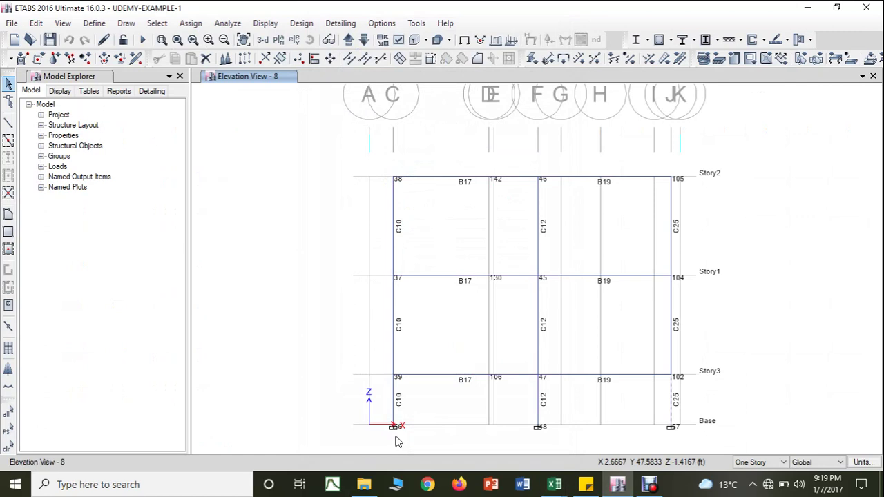
left_click(364, 40)
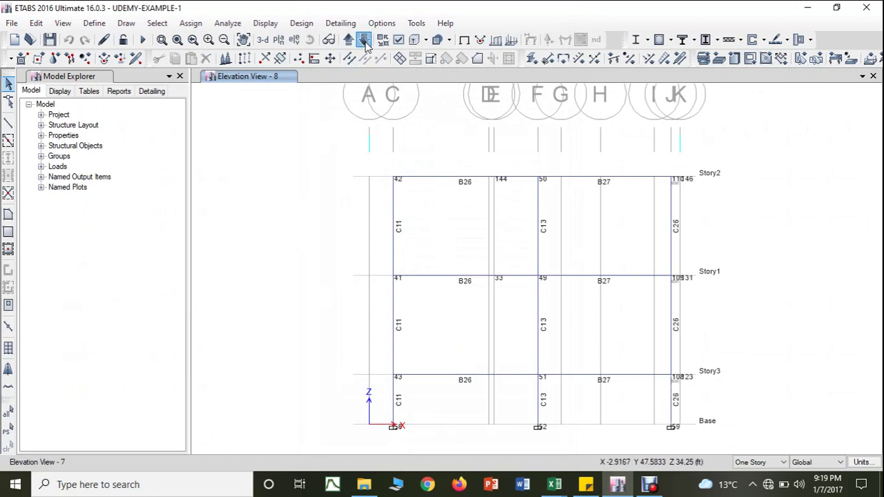
right_click(395, 407)
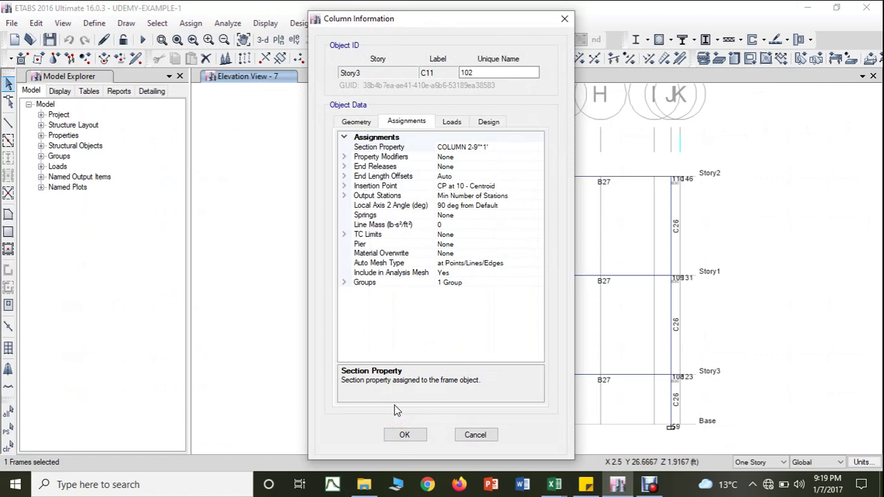
left_click(417, 436)
Step: Switch to the 2. COLUMN FORCES workbook and copy the 230*300 dimension from the C10 row into the C11 row
mouse_move(556, 479)
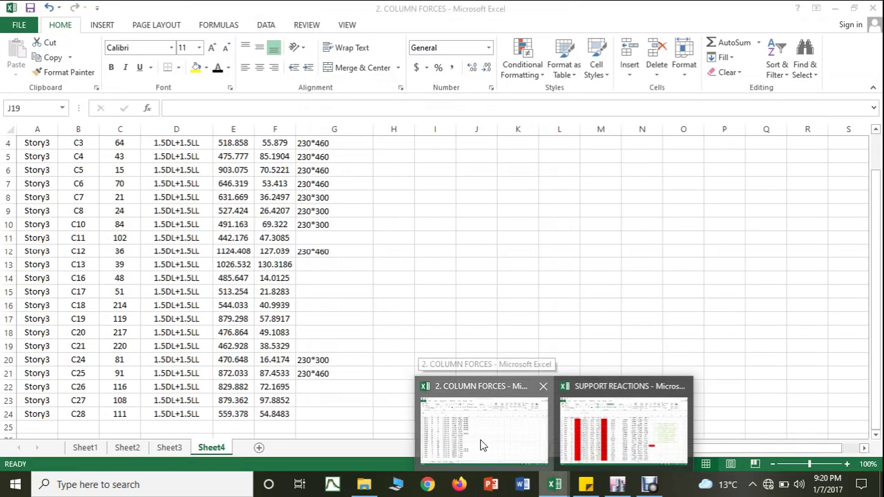
left_click(481, 445)
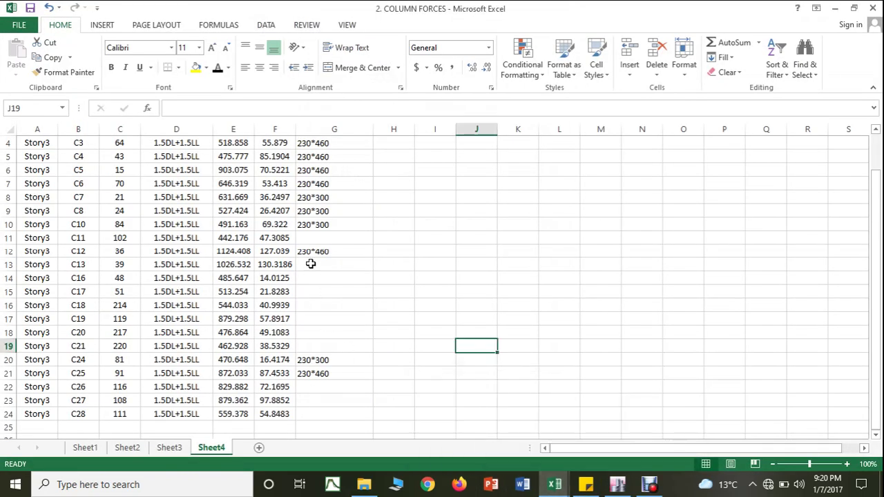
left_click(319, 227)
key("ctrl+c")
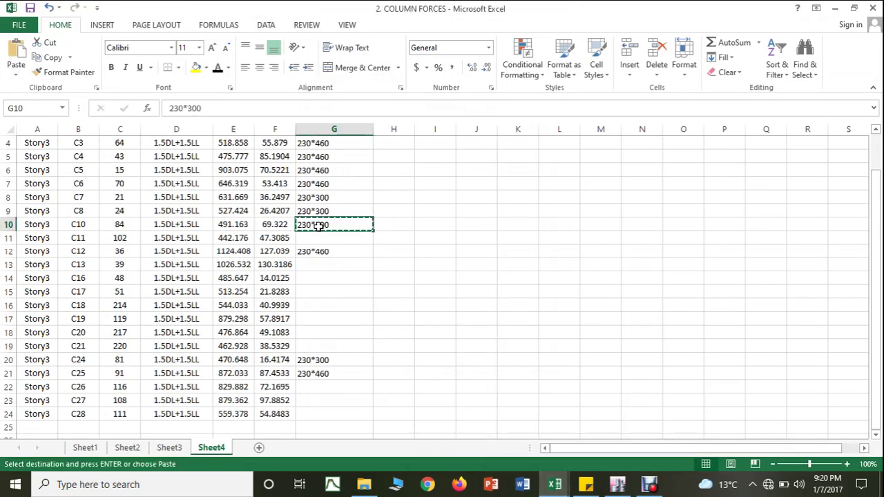
left_click(315, 235)
key("ctrl+v")
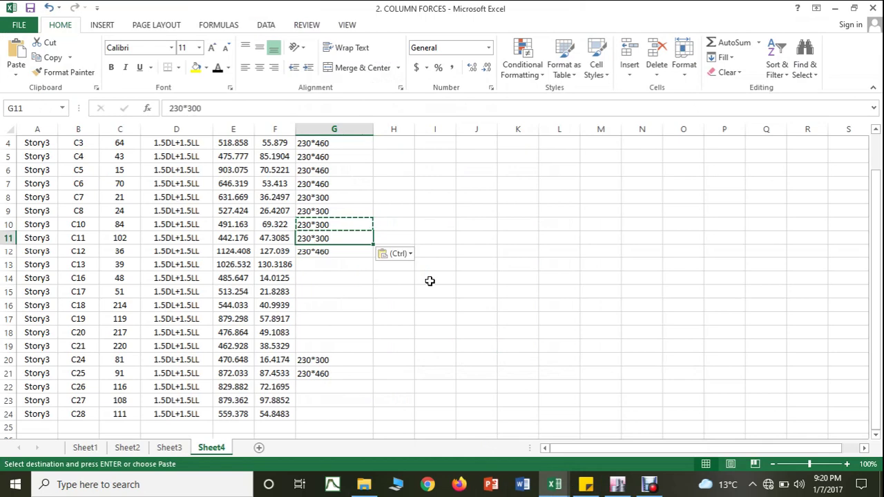
key("Escape")
Step: Switch to ETABS and open the column information for the Story3 segment of C13 to check its section property
left_click(614, 484)
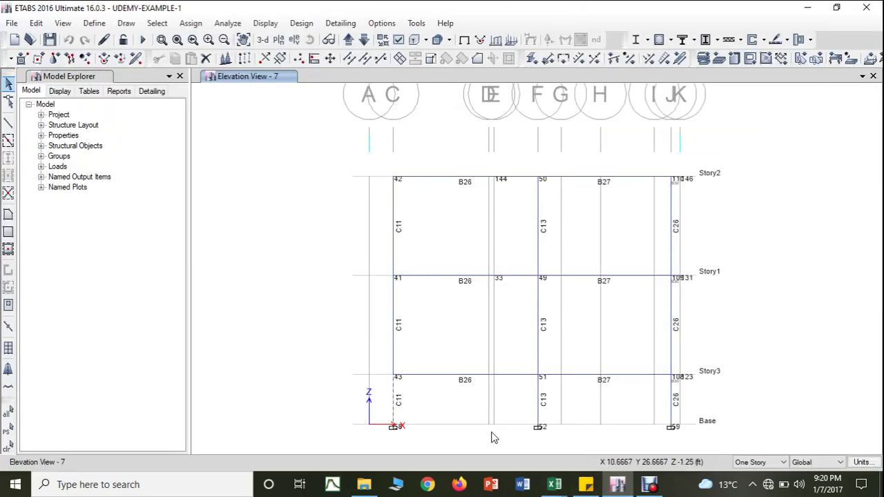
right_click(541, 409)
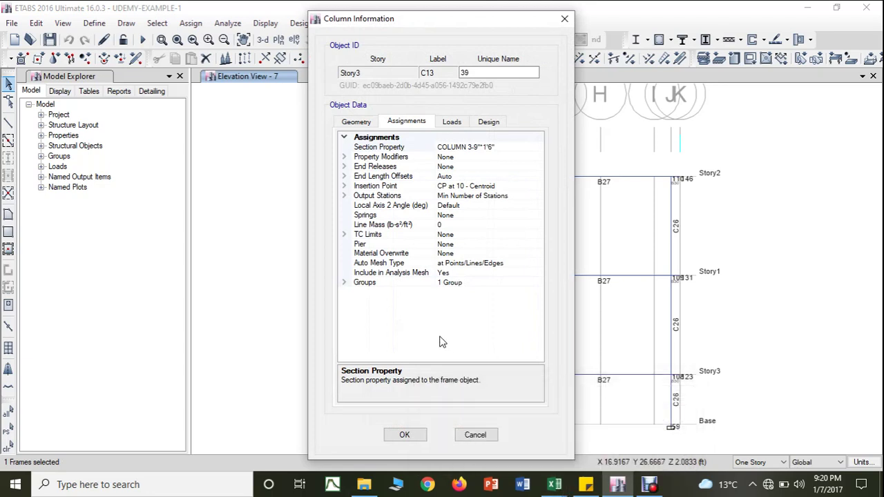
left_click_drag(450, 19, 389, 17)
Step: Switch to the 2. COLUMN FORCES workbook and copy the 230*460 dimension from the C12 row into the C13 row
left_click(555, 482)
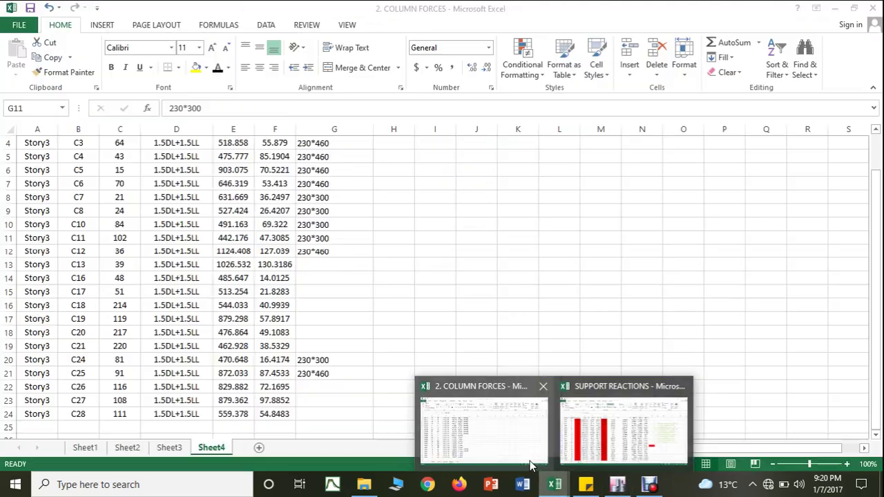
left_click(522, 446)
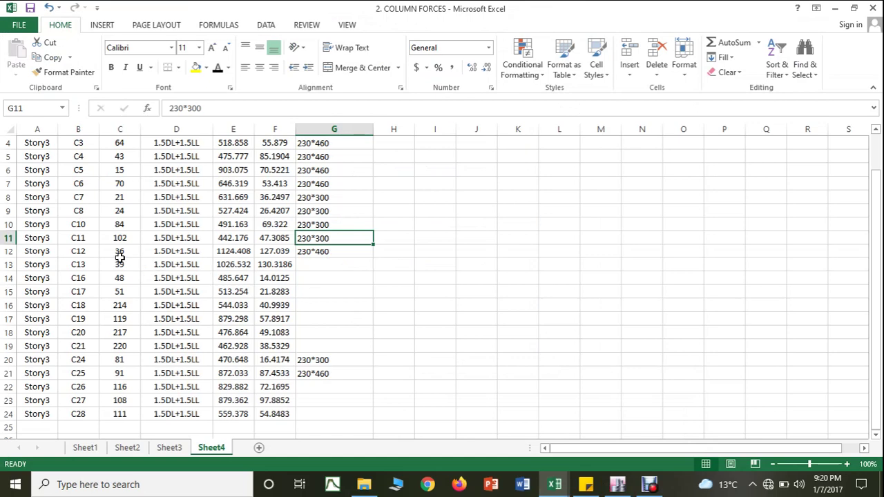
left_click(337, 253)
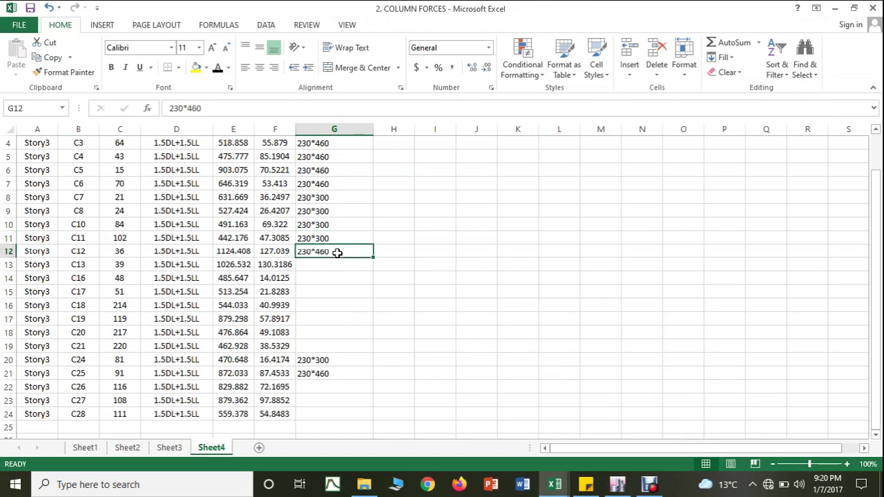
key("ctrl+c")
left_click(336, 264)
key("ctrl+v")
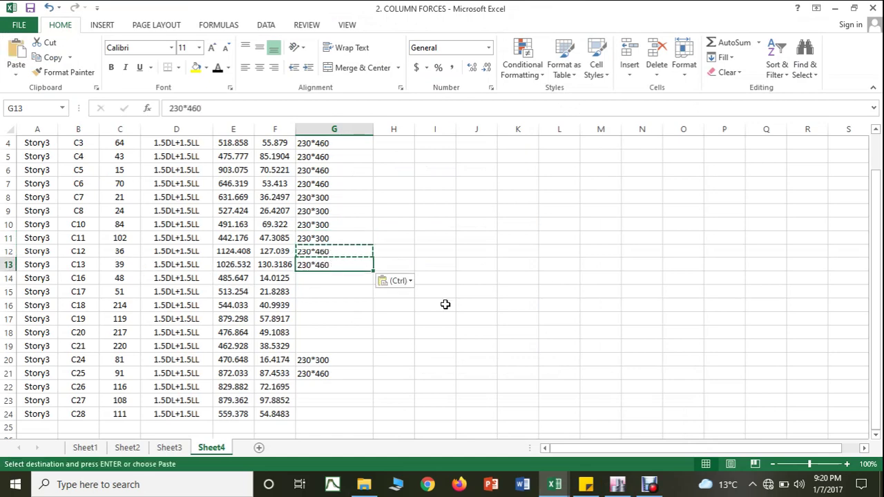
key("Escape")
Step: Switch to ETABS, close the C13 information and check the section property of the Story3 segment of C26
left_click(618, 483)
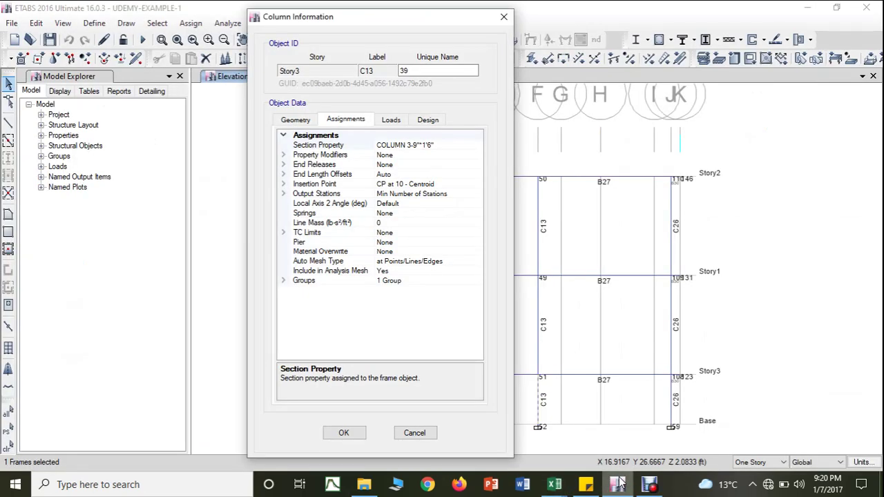
left_click(352, 432)
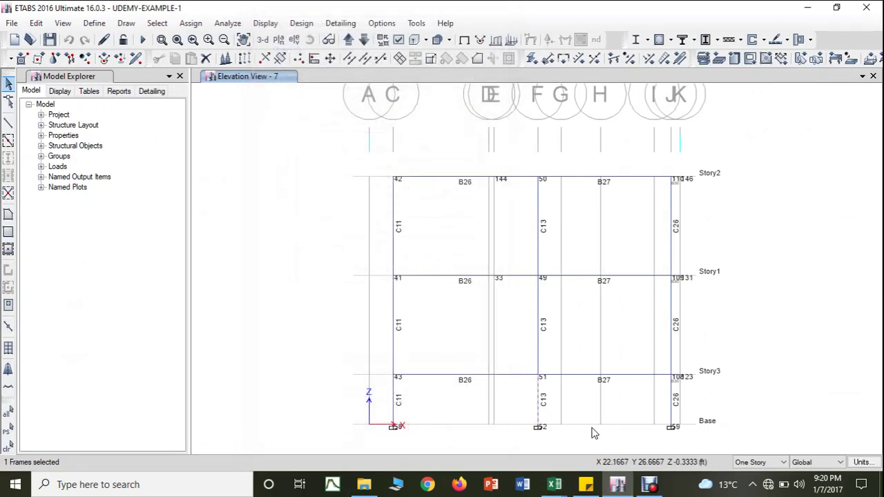
left_click(673, 412)
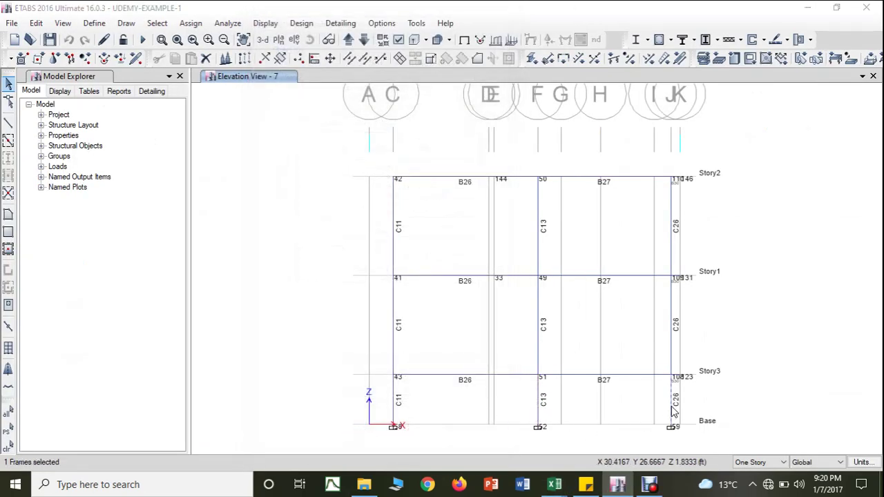
right_click(673, 411)
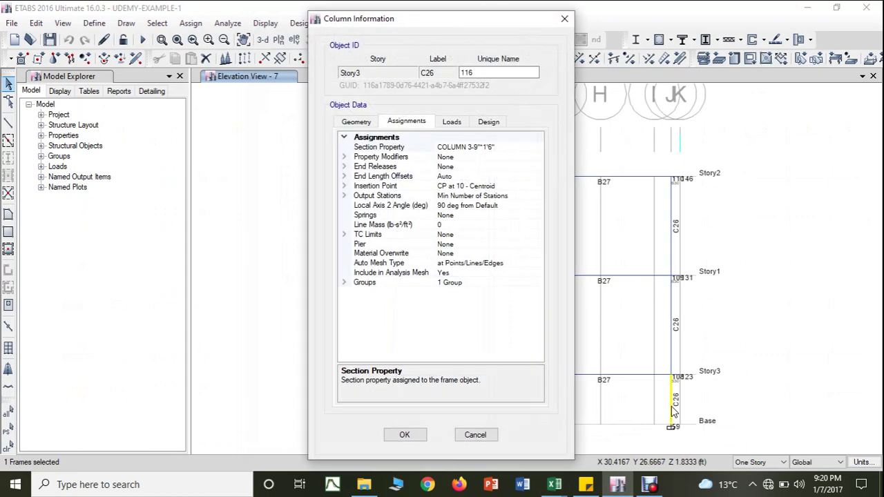
left_click(404, 434)
Step: Switch to the 2. COLUMN FORCES workbook and copy the 230*460 dimension from the C13 row into the C26 row
mouse_move(555, 484)
left_click(523, 466)
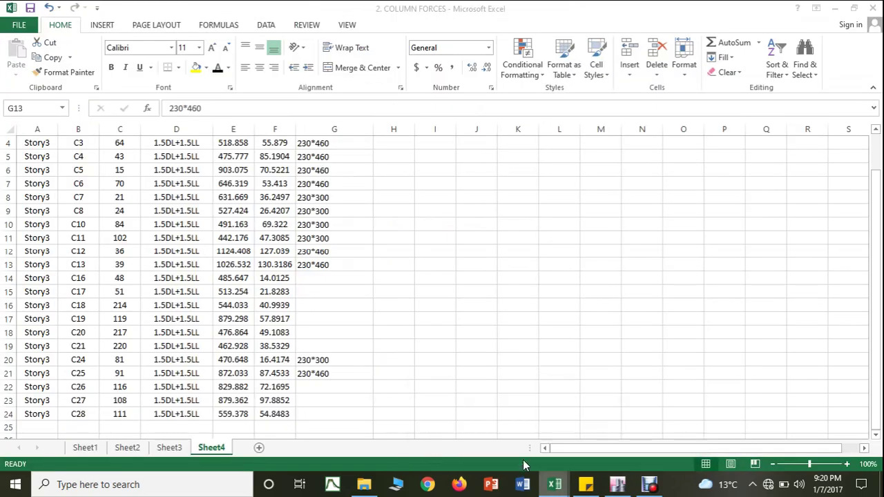
key("ctrl+c")
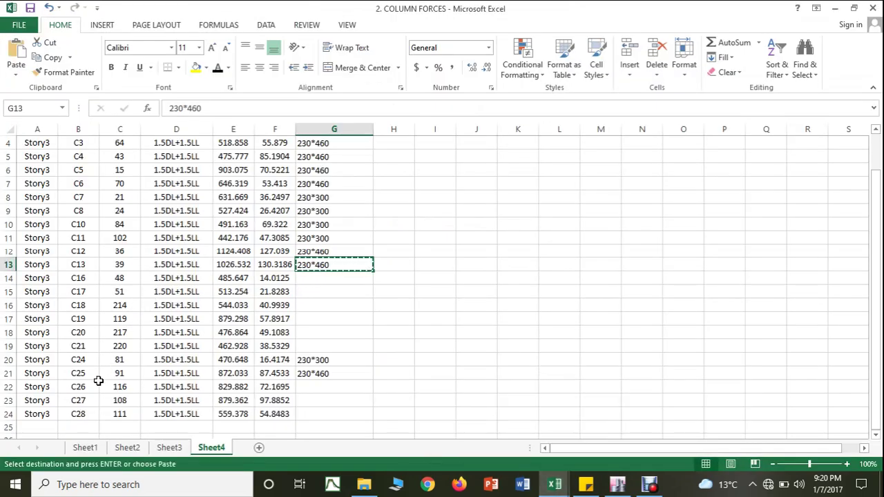
left_click(315, 388)
key("ctrl+v")
left_click(463, 386)
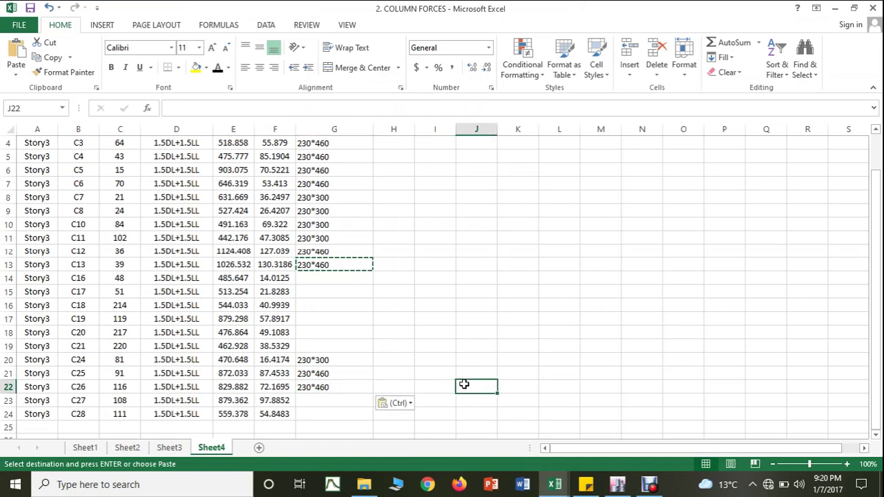
key("Escape")
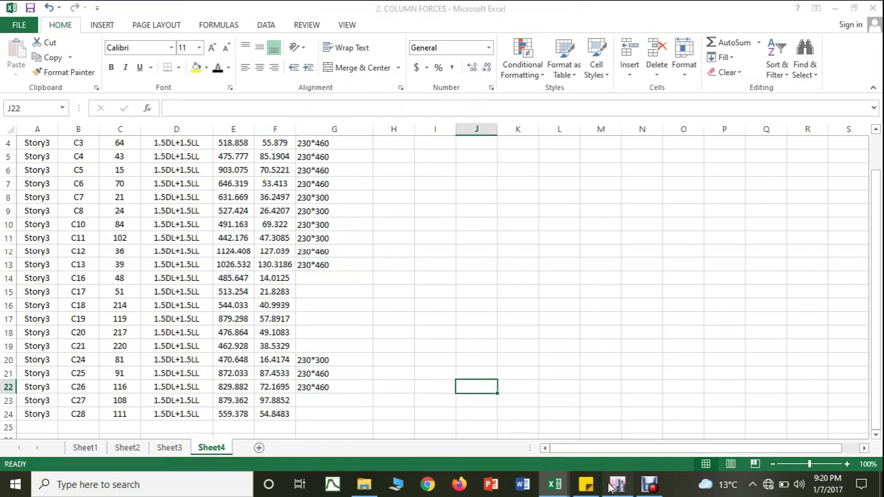
Step: Switch to ETABS, show Elevation View - 6 and check the section property of the Story3 segment of C16
left_click(609, 486)
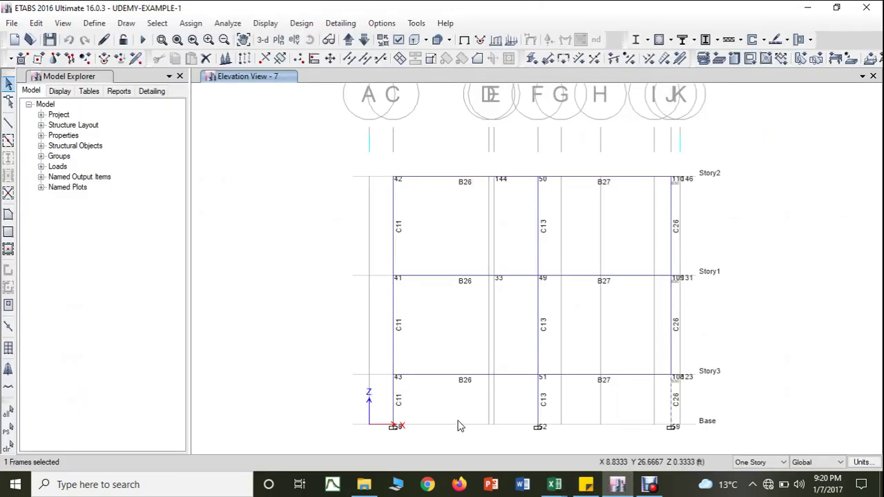
left_click(366, 47)
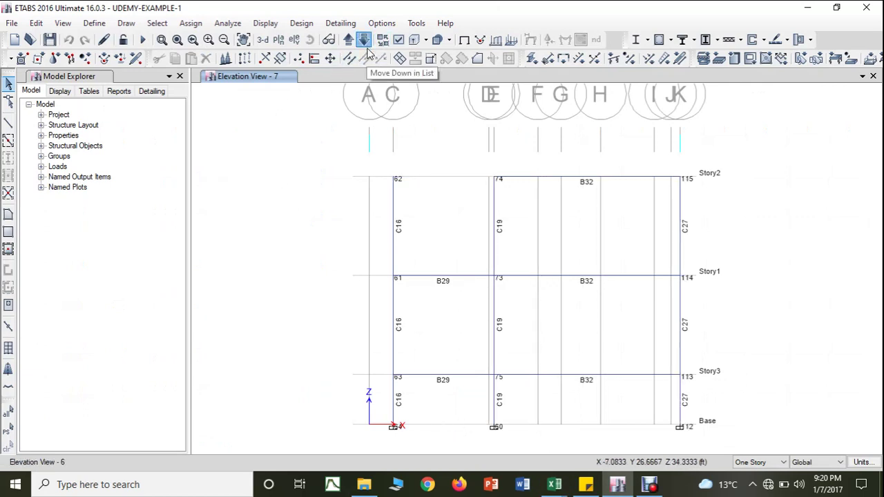
left_click(394, 406)
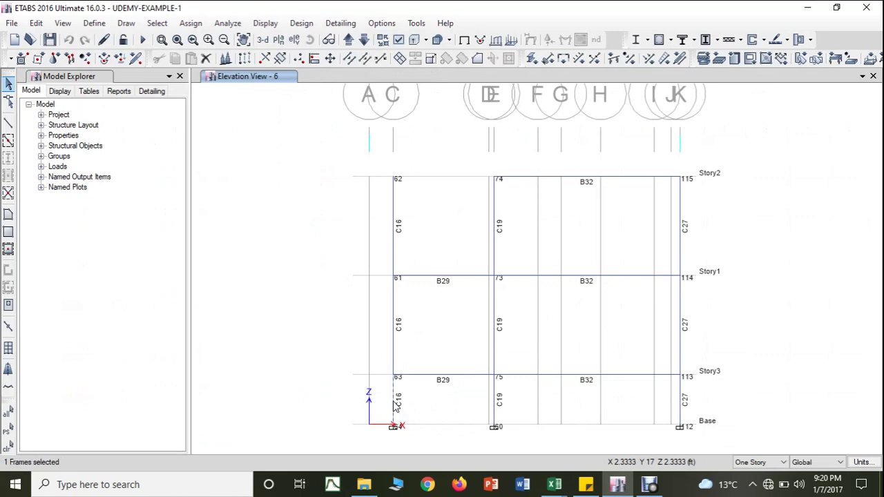
right_click(395, 406)
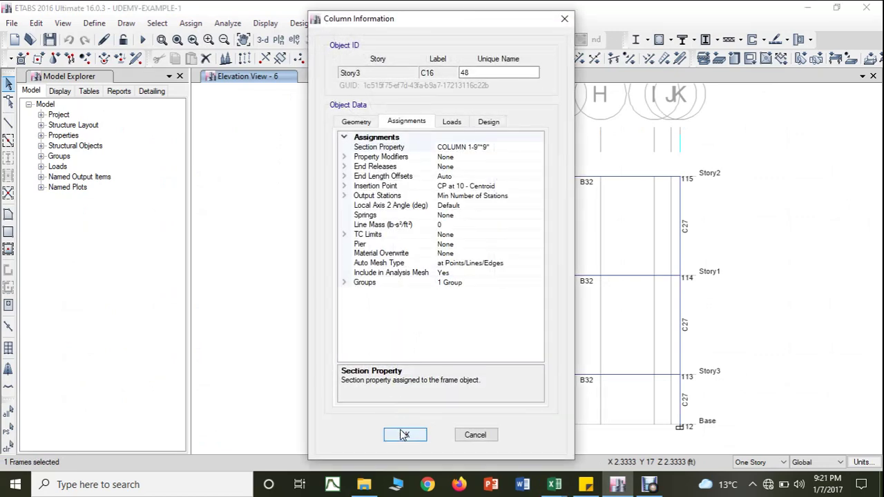
left_click(404, 434)
Step: Switch to the 2. COLUMN FORCES workbook and enter 230*230 as the column dimension in the C16 row
mouse_move(554, 484)
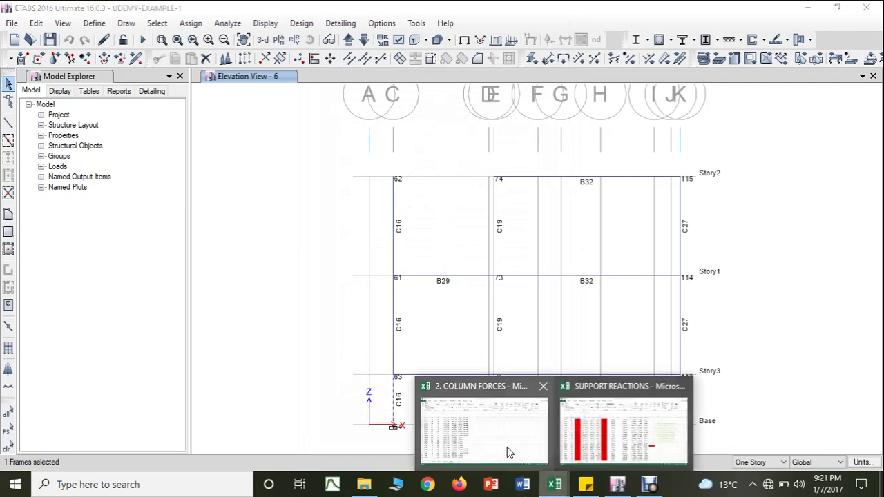
left_click(507, 447)
left_click(304, 279)
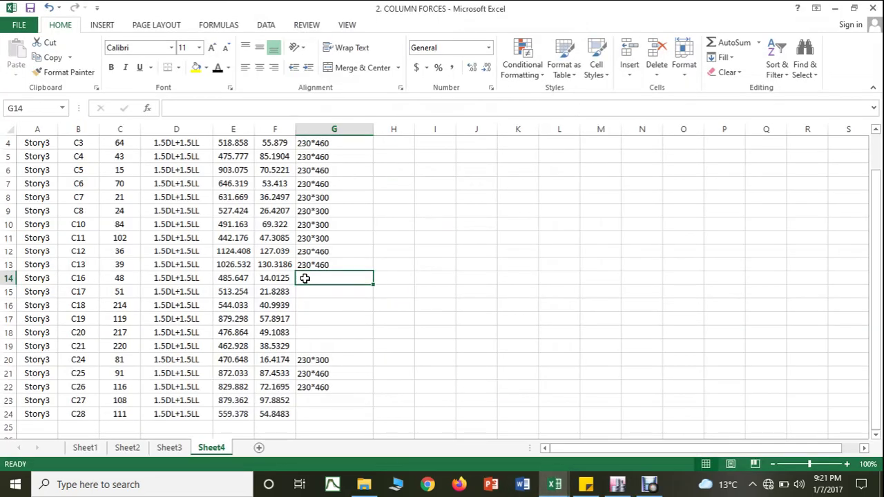
type("230*230")
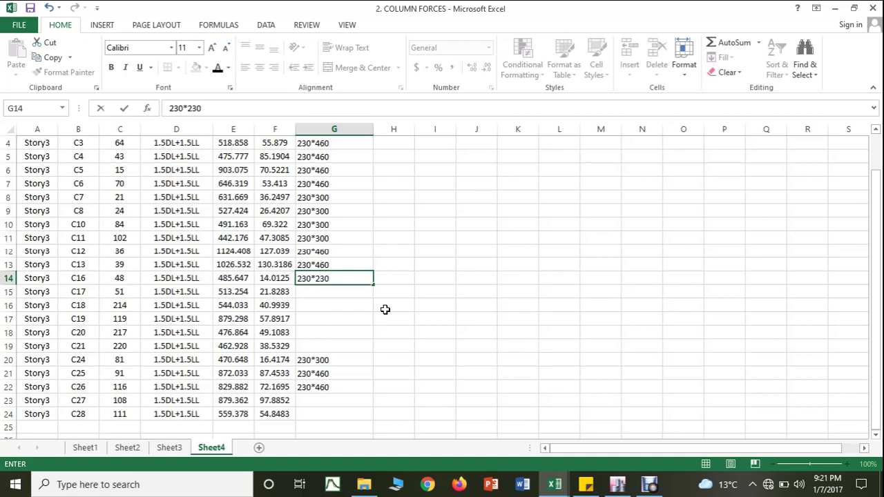
left_click(385, 310)
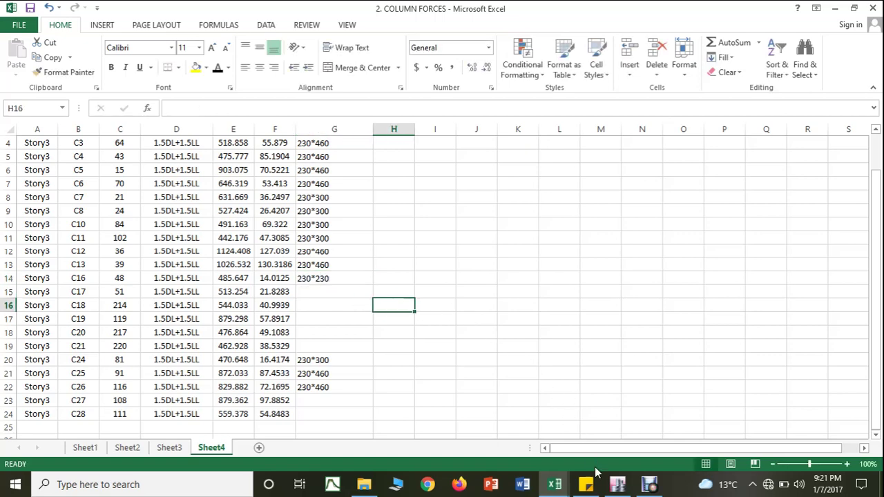
Step: Switch to ETABS and open the column information for the Story3 segment of C19 to check its section property
left_click(617, 484)
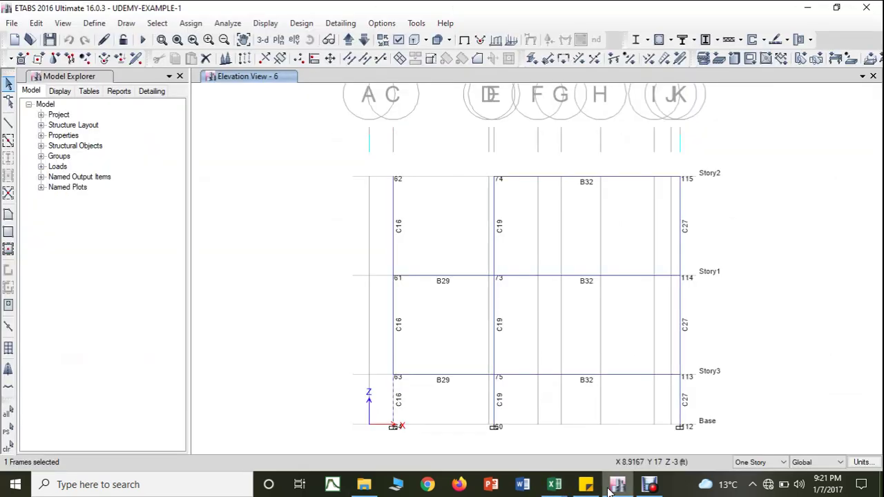
left_click(497, 404)
right_click(497, 404)
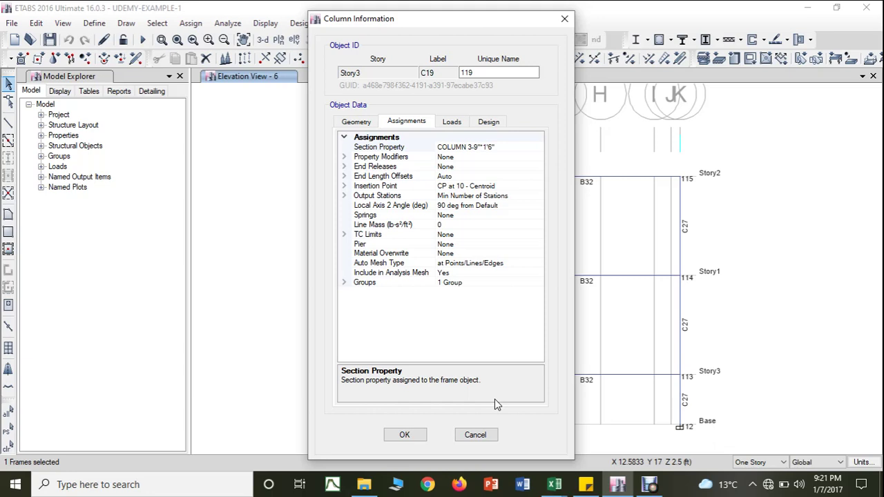
Step: Switch to the 2. COLUMN FORCES workbook and copy the 230*460 dimension from the C13 row into the C19 row
left_click(554, 484)
left_click(500, 443)
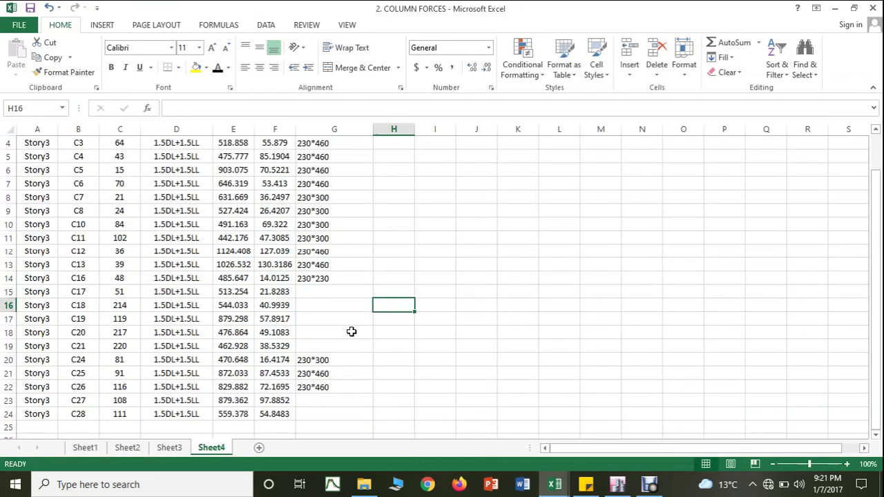
left_click(328, 266)
key("ctrl+c")
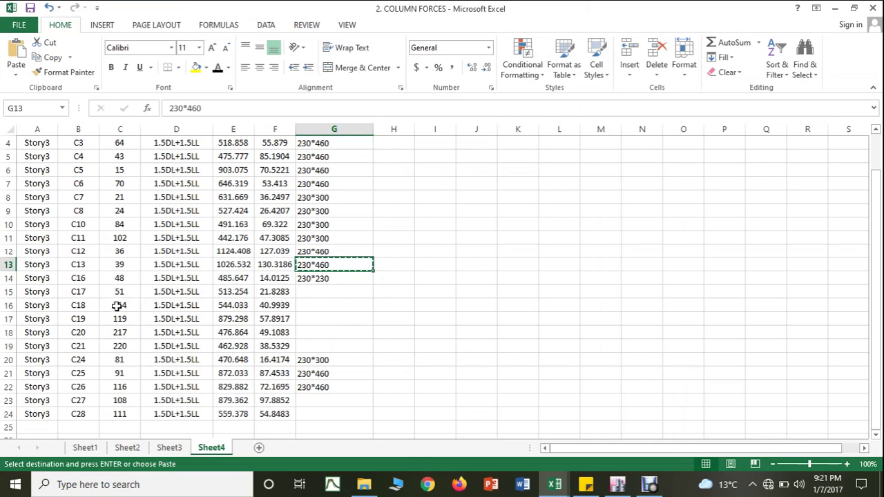
left_click(314, 318)
key("ctrl+v")
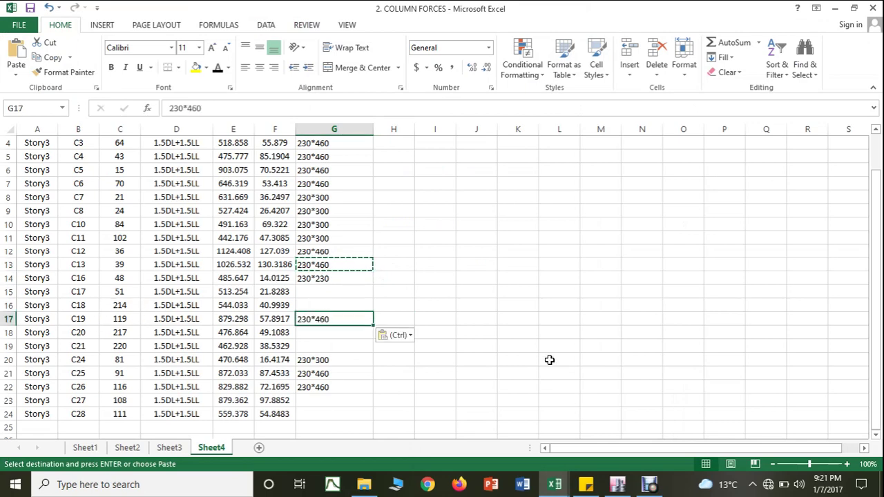
left_click(555, 360)
key("Escape")
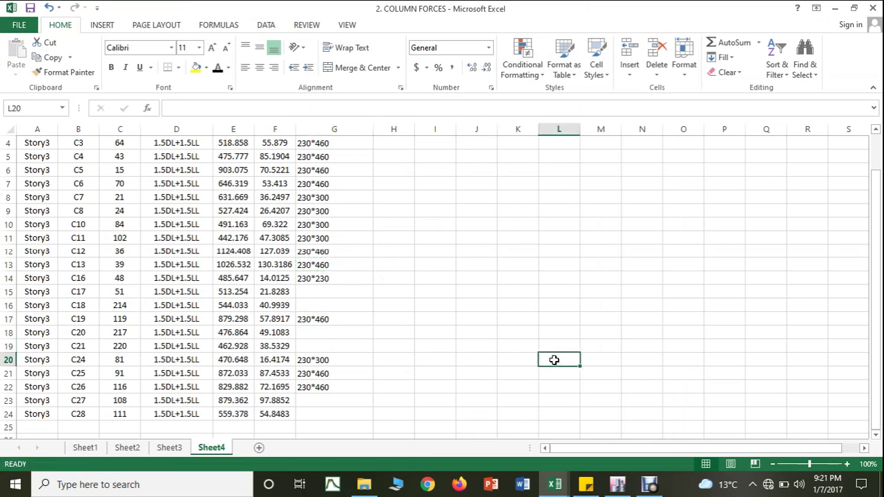
Step: Switch to ETABS and check the section property of the Story3 segment of C27 in its column information
left_click(617, 485)
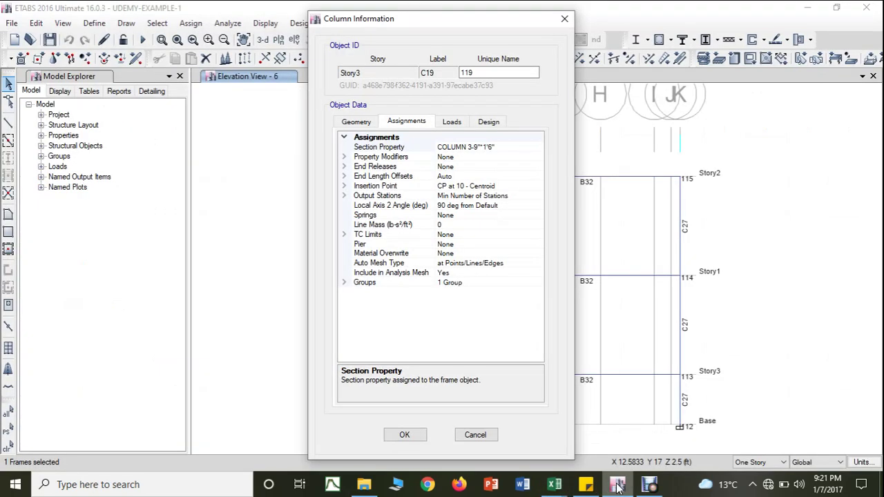
left_click(404, 436)
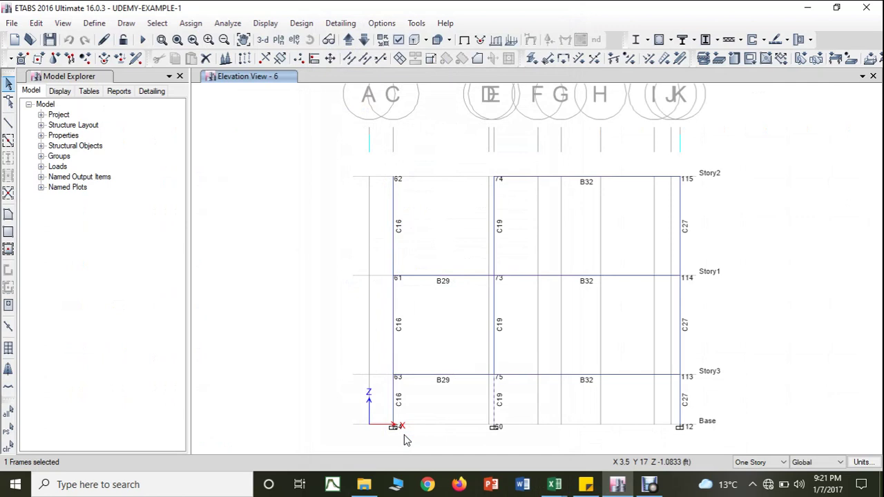
left_click(546, 422)
left_click(683, 397)
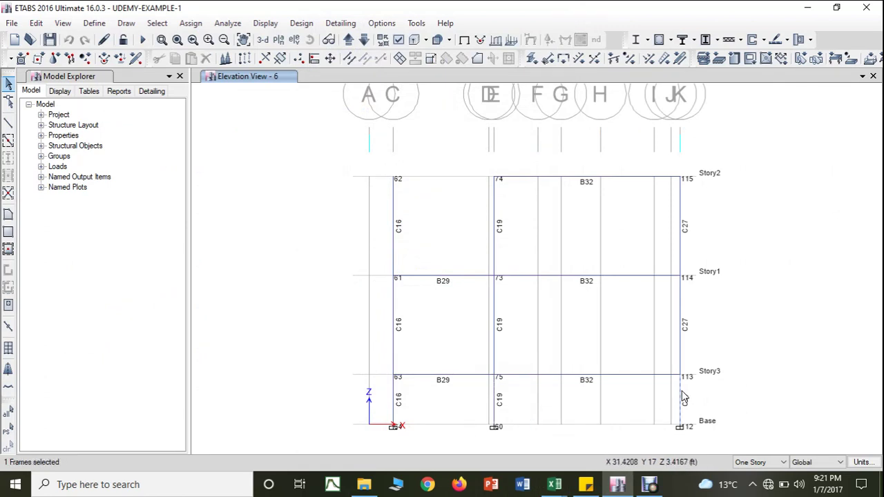
right_click(685, 392)
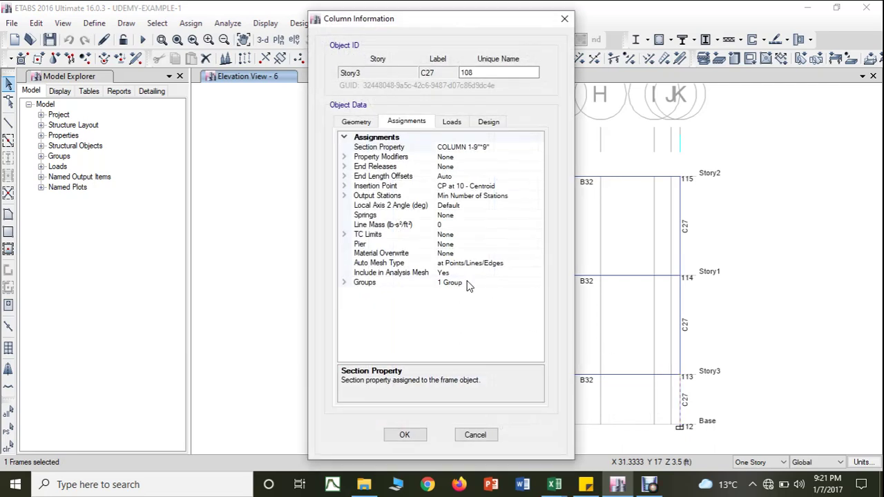
left_click(405, 434)
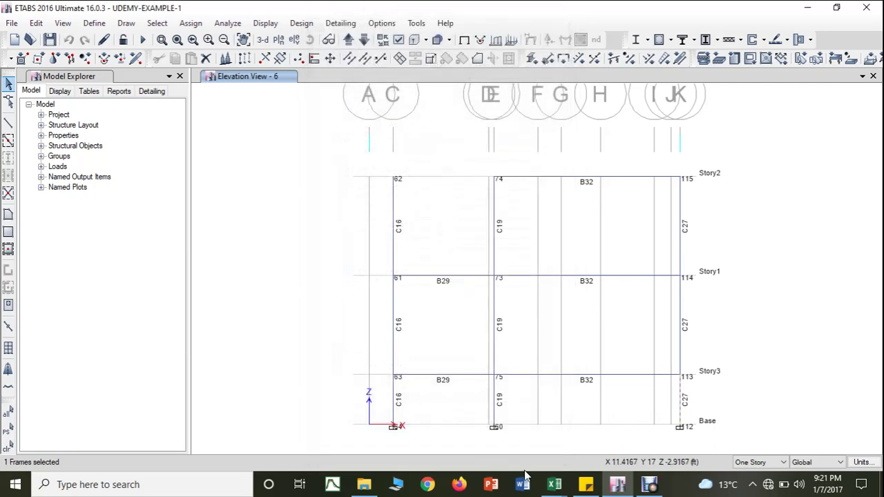
Step: Switch to the 2. COLUMN FORCES workbook and enter 230*230 as the column dimension in the C27 row
mouse_move(555, 484)
left_click(495, 450)
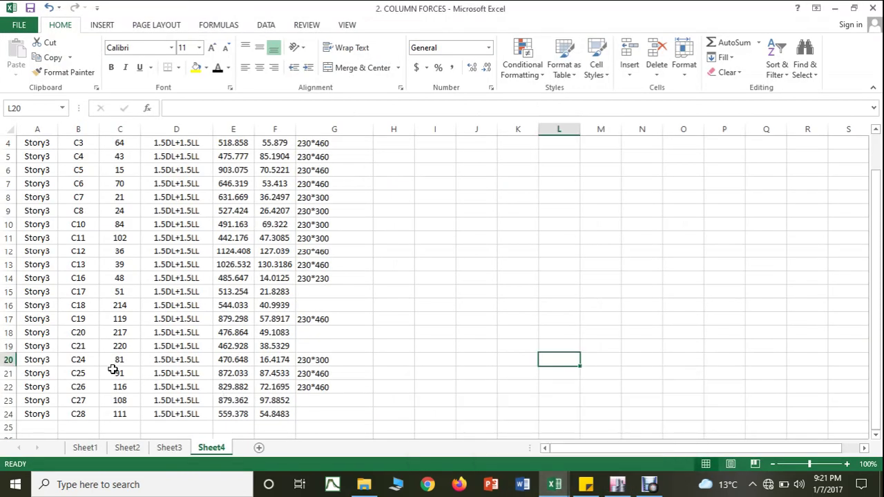
left_click(306, 399)
type("230*230")
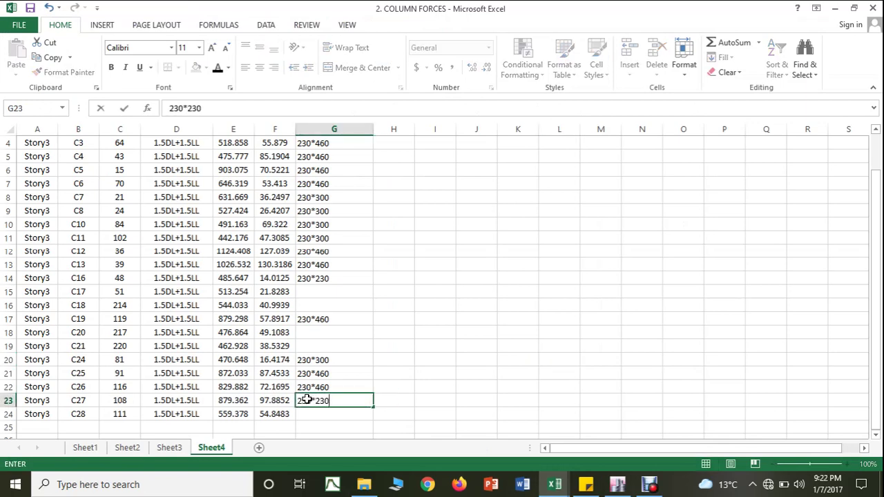
left_click(406, 385)
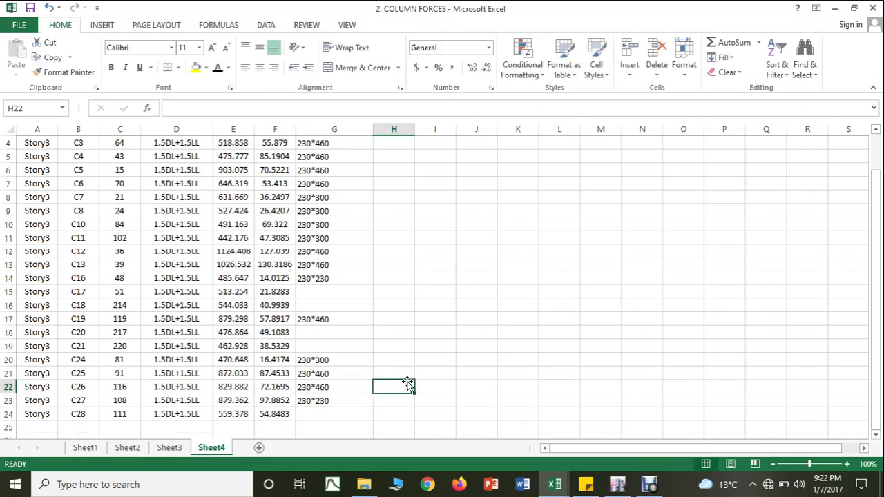
Step: Switch to ETABS, show Elevation View - 5 and open the column information for the Story3 segment of C20 to check its section property
left_click(611, 485)
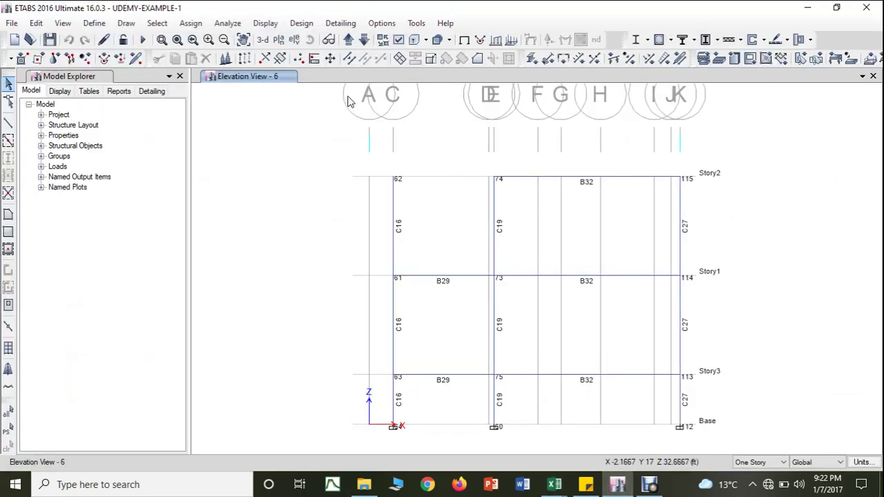
left_click(364, 42)
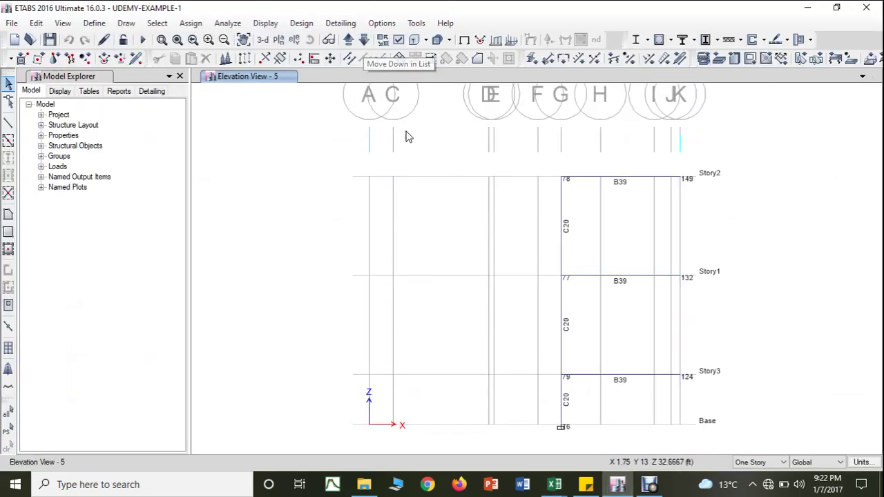
left_click(565, 405)
right_click(564, 406)
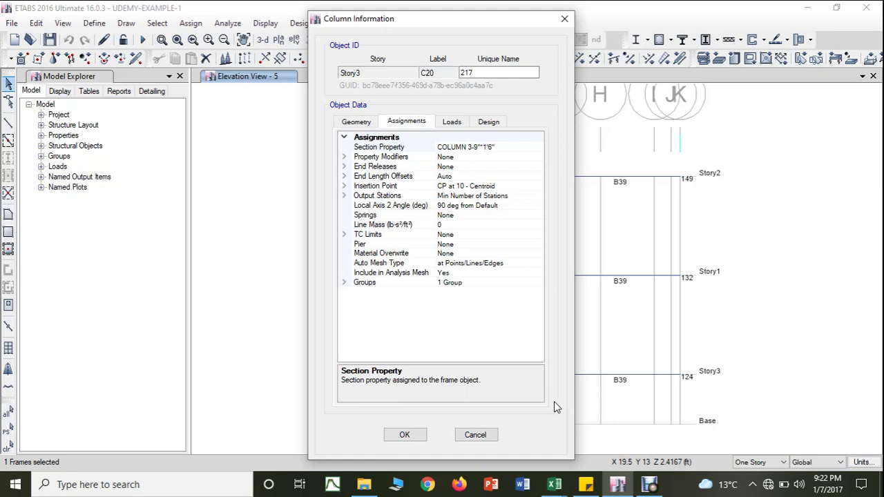
Step: Switch to the 2. COLUMN FORCES workbook and copy the 230*460 dimension from the C13 row into the C20 row
mouse_move(554, 483)
left_click(532, 442)
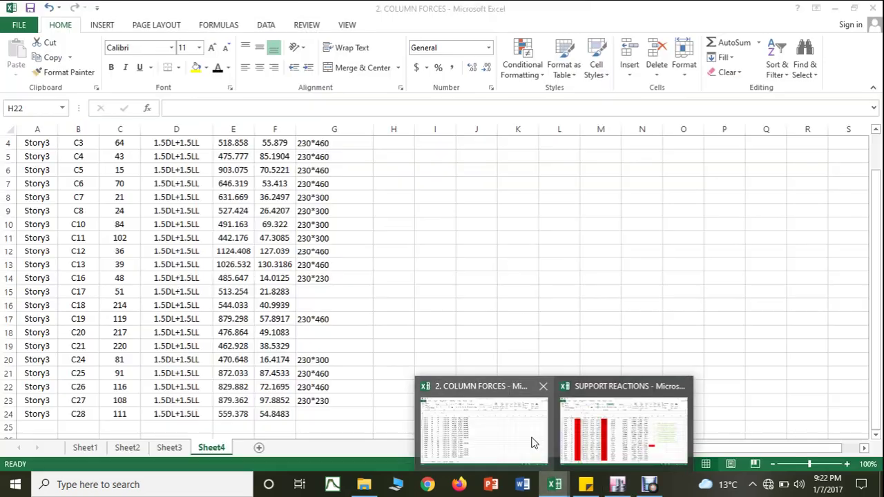
left_click(329, 264)
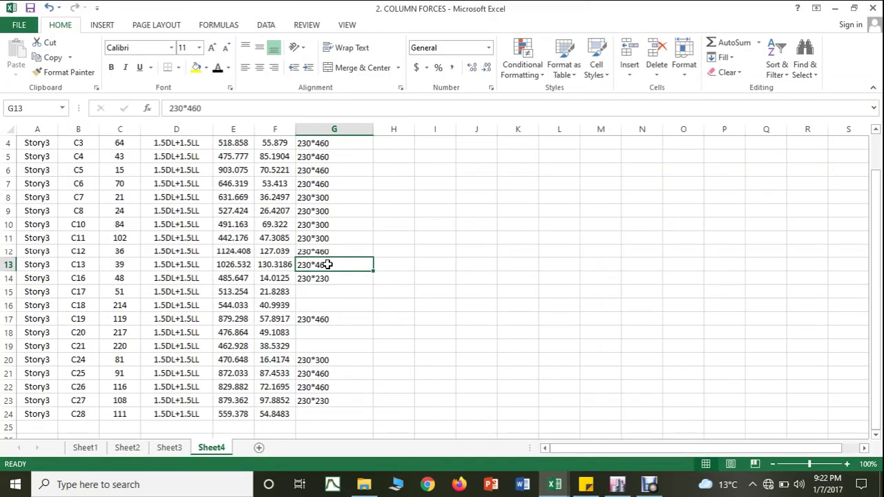
key("ctrl+c")
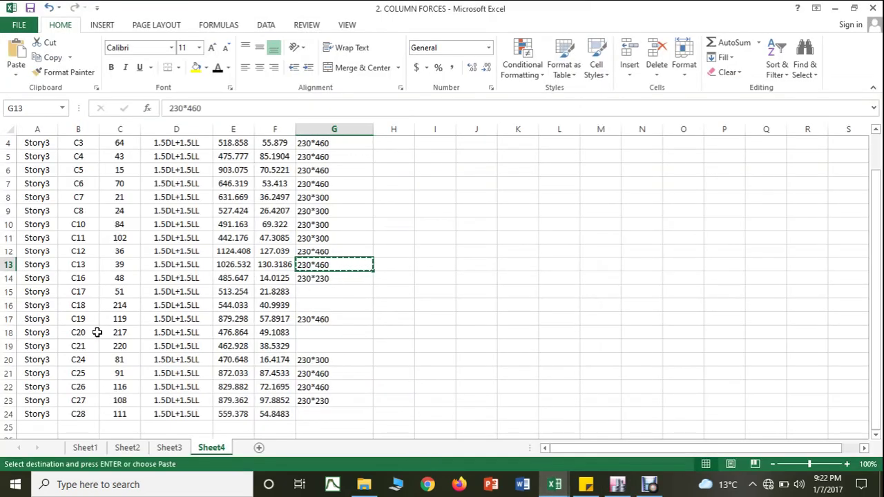
left_click(321, 332)
key("ctrl+v")
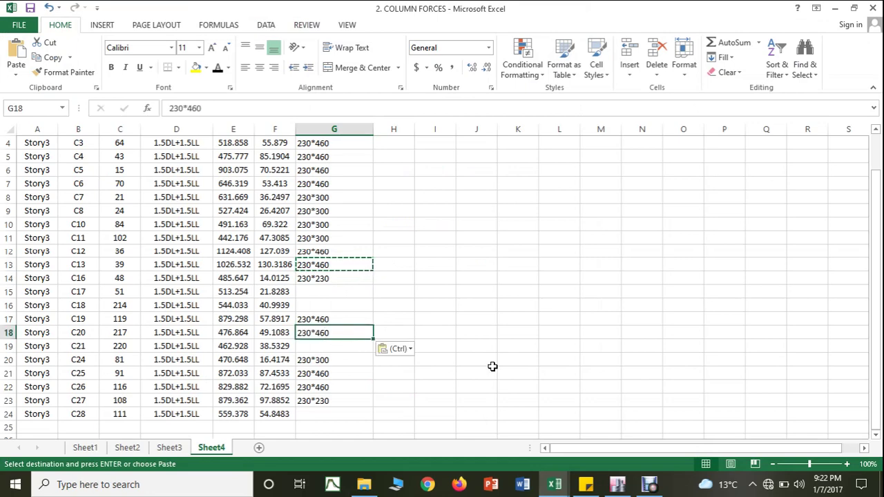
left_click(493, 366)
key("Escape")
Step: Switch to ETABS, show Elevation View - 4 and open the column information for the Story3 segment of C17 to check its section property
left_click(622, 484)
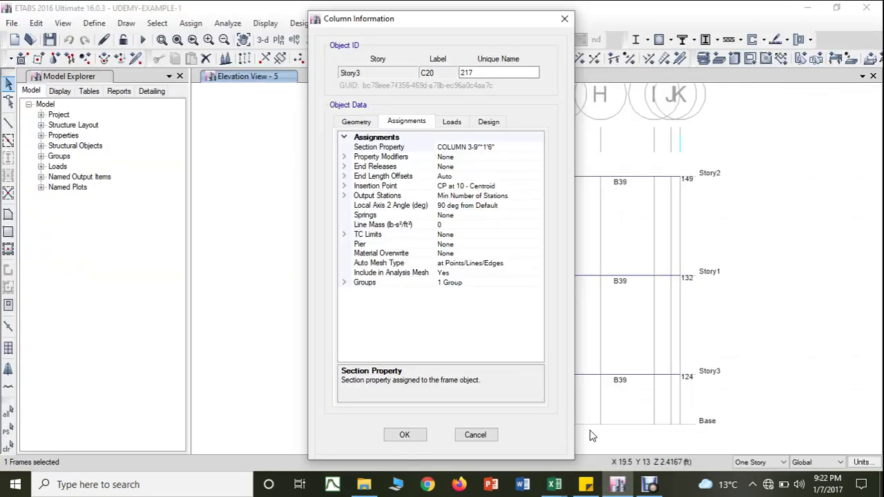
left_click(404, 434)
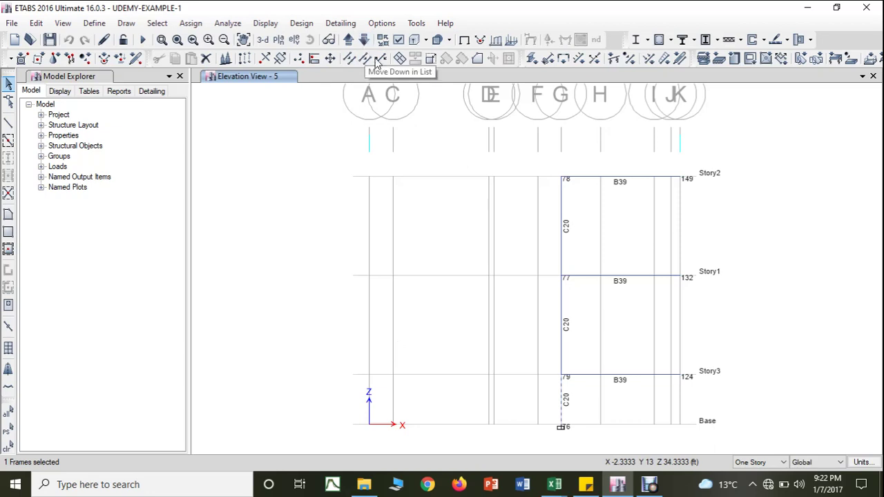
key("Escape")
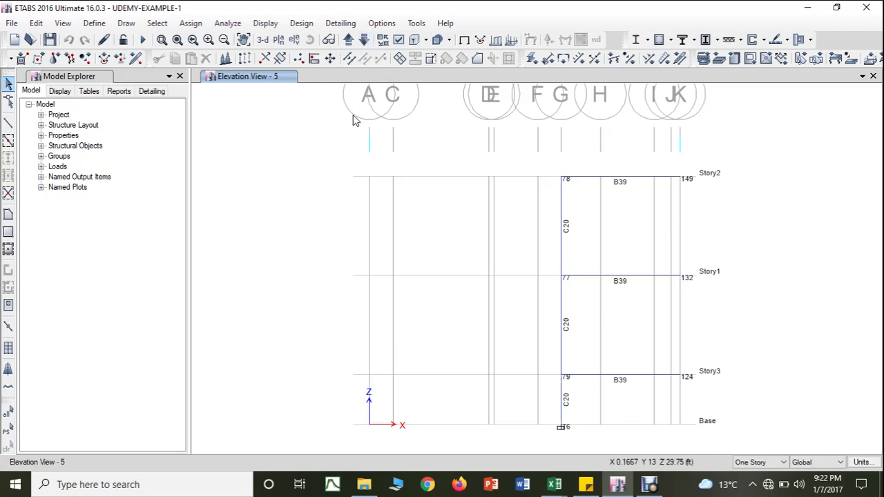
left_click(364, 40)
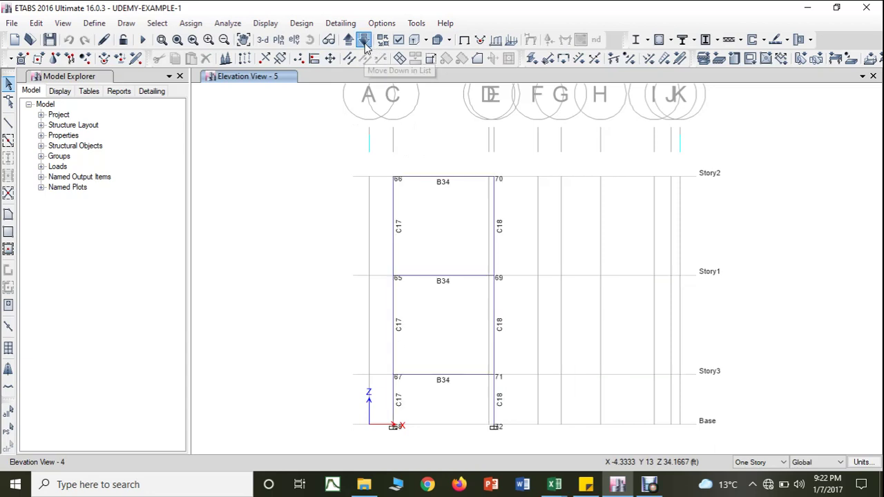
left_click(395, 404)
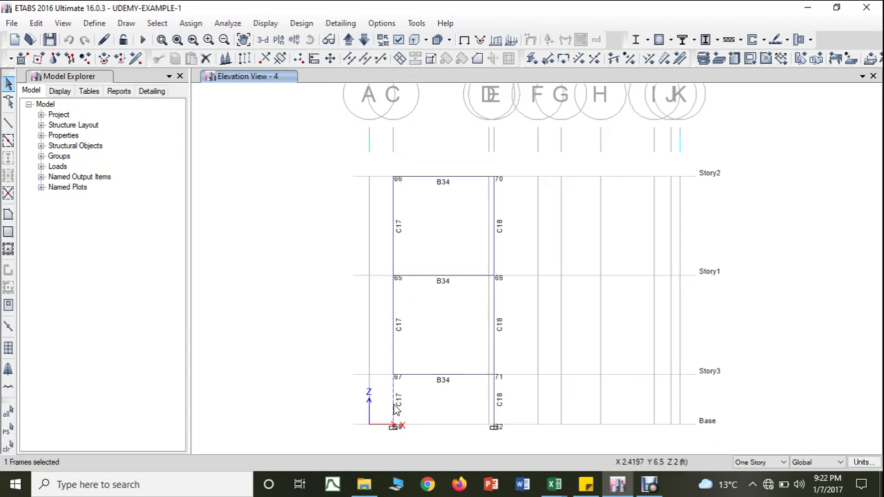
right_click(395, 404)
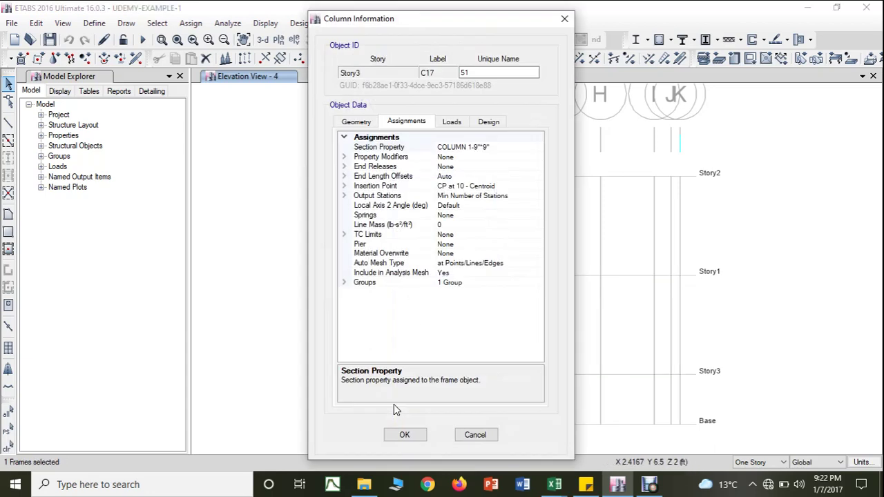
Step: Switch to the 2. COLUMN FORCES workbook and copy the 230*230 dimension from the C16 row into the C17 row
left_click(553, 484)
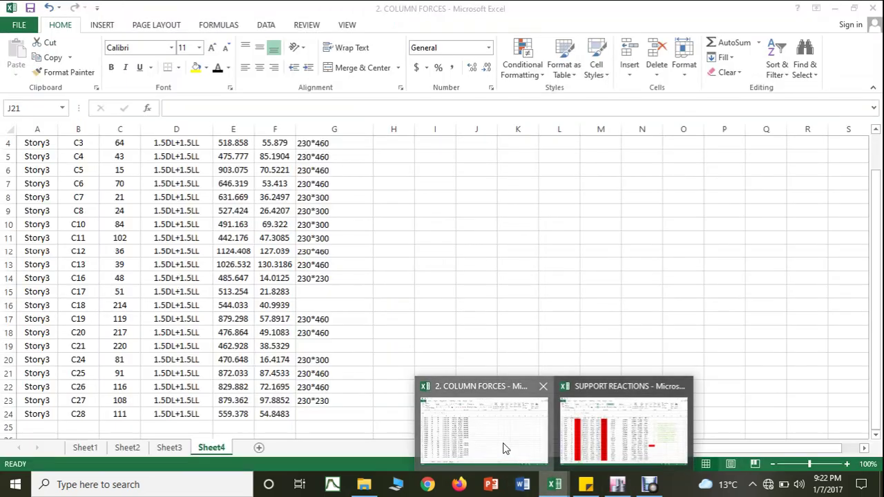
left_click(502, 447)
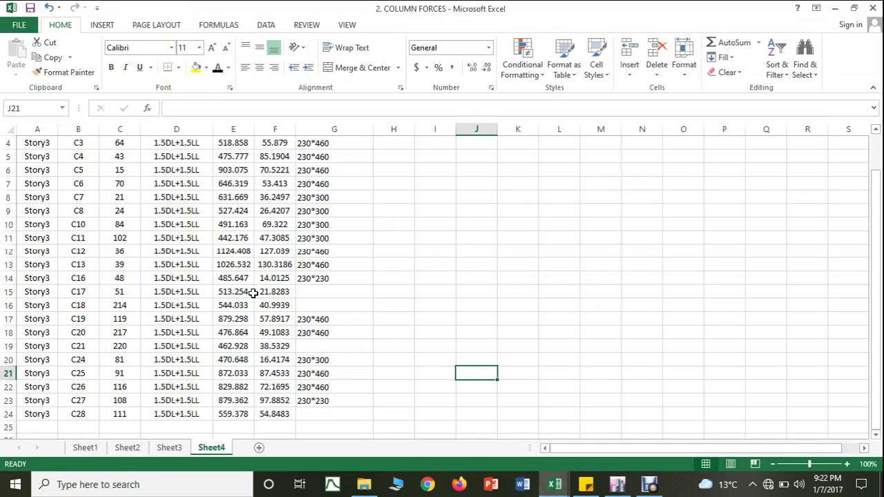
left_click(332, 280)
key("ctrl+c")
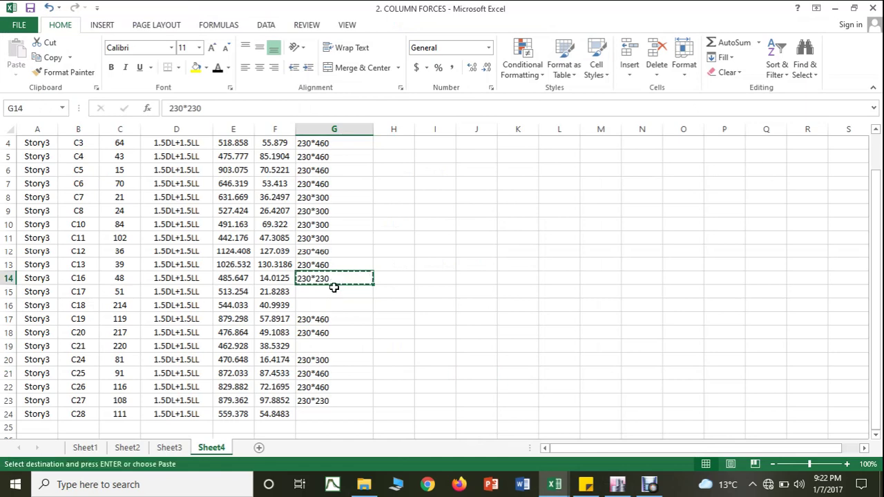
left_click(334, 290)
key("ctrl+v")
key("Escape")
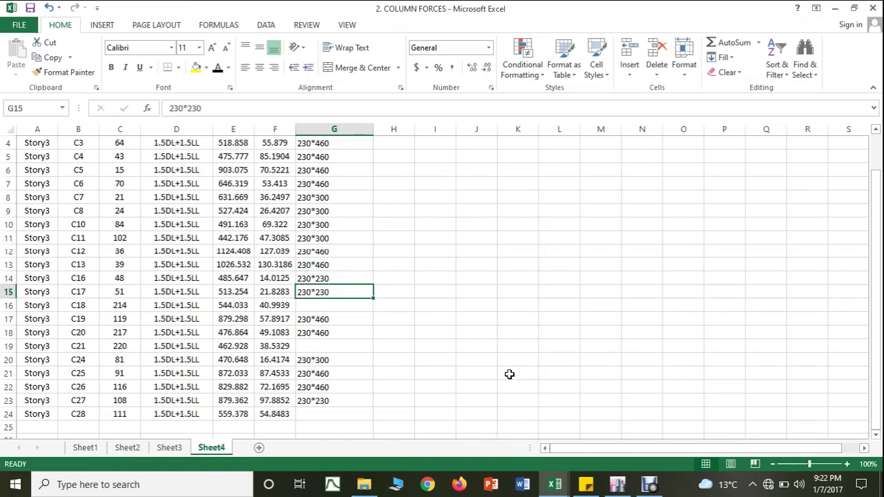
Step: Switch to ETABS and open the column information for the Story3 segment of C18 to check its section property
left_click(620, 488)
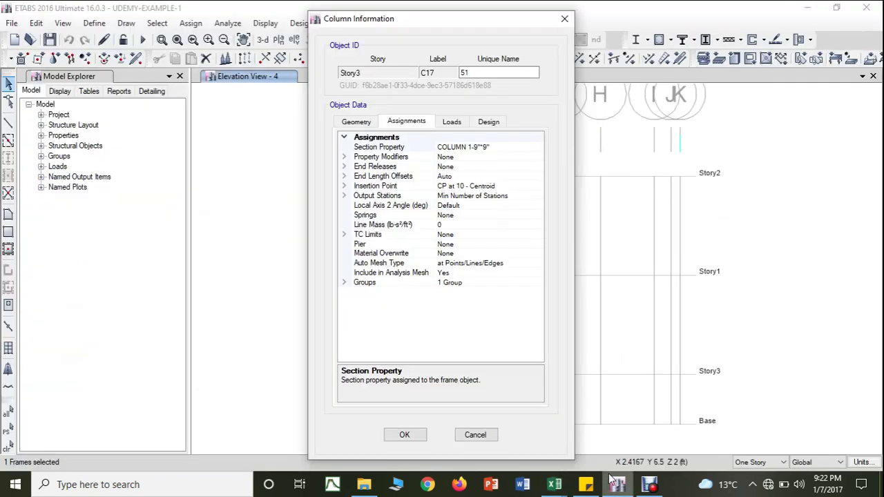
left_click(406, 435)
left_click(493, 401)
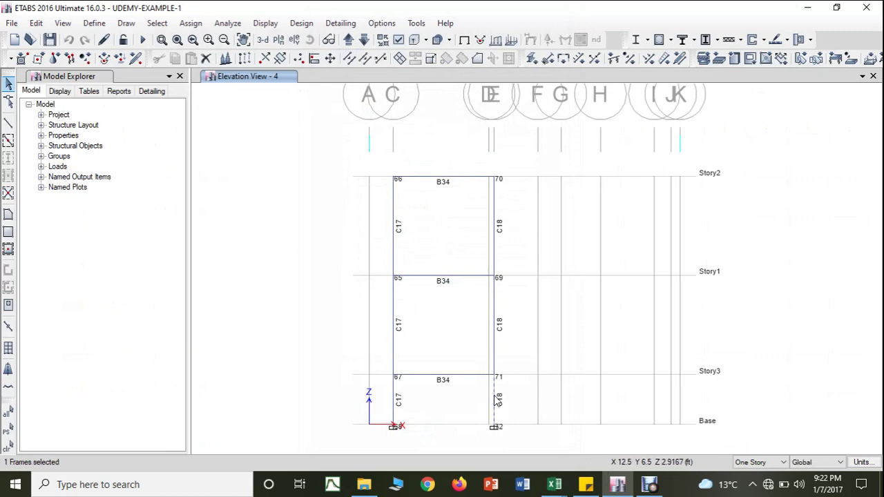
right_click(494, 400)
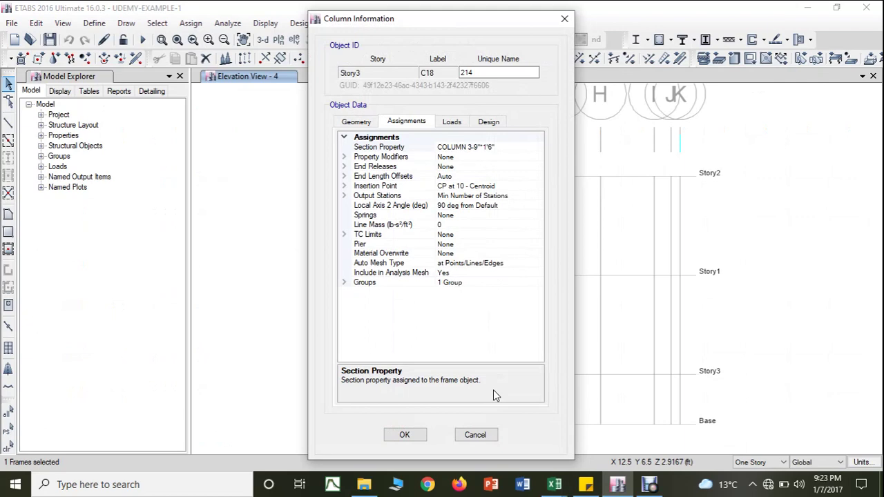
Step: Switch to the 2. COLUMN FORCES workbook and copy the 230*460 dimension from the C13 row into the C18 row
left_click(555, 484)
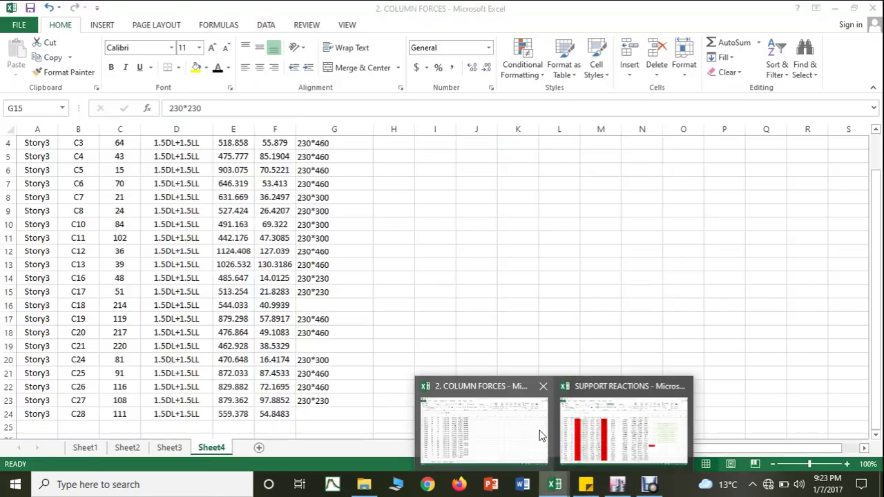
left_click(541, 435)
left_click(336, 265)
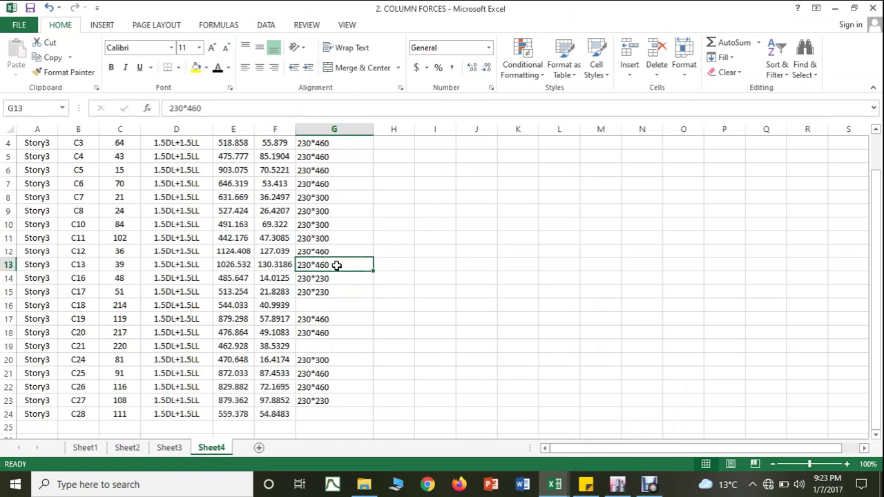
key("ctrl+c")
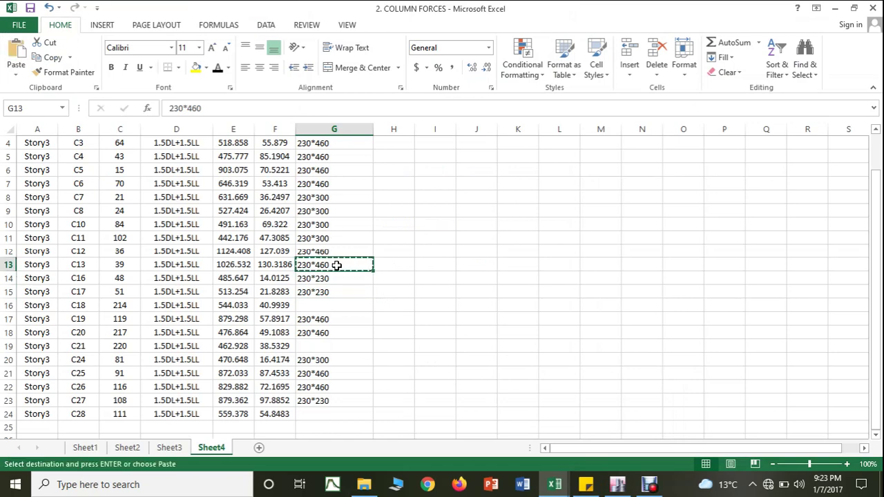
left_click(331, 305)
key("ctrl+v")
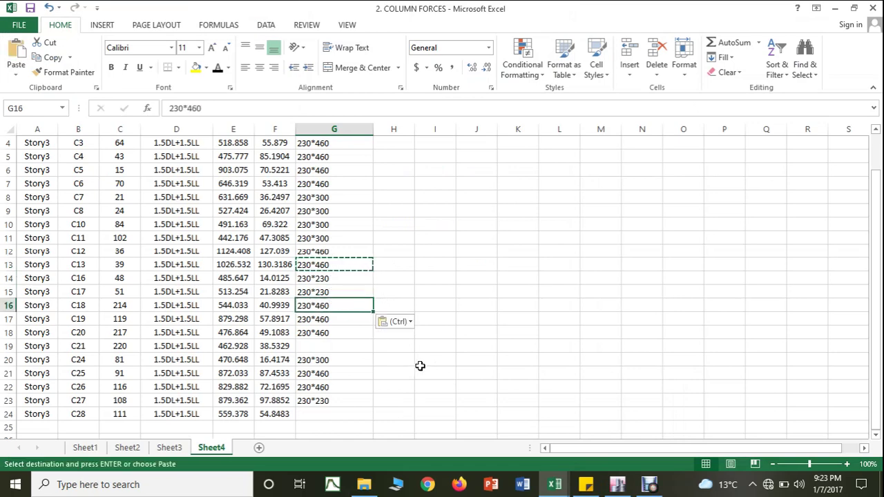
left_click(420, 362)
key("Escape")
Step: Switch to ETABS, show Elevation View - 3 and open the column information for the Story3 segment of C21 to check its section property
left_click(617, 484)
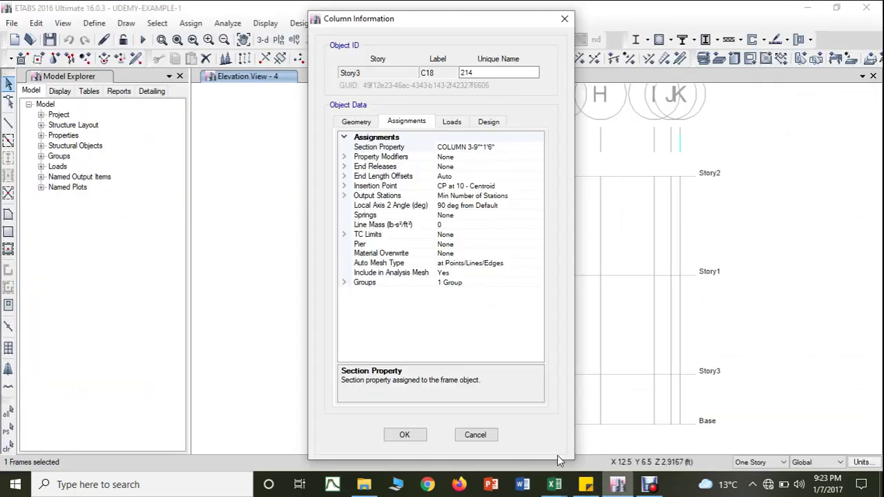
left_click(405, 436)
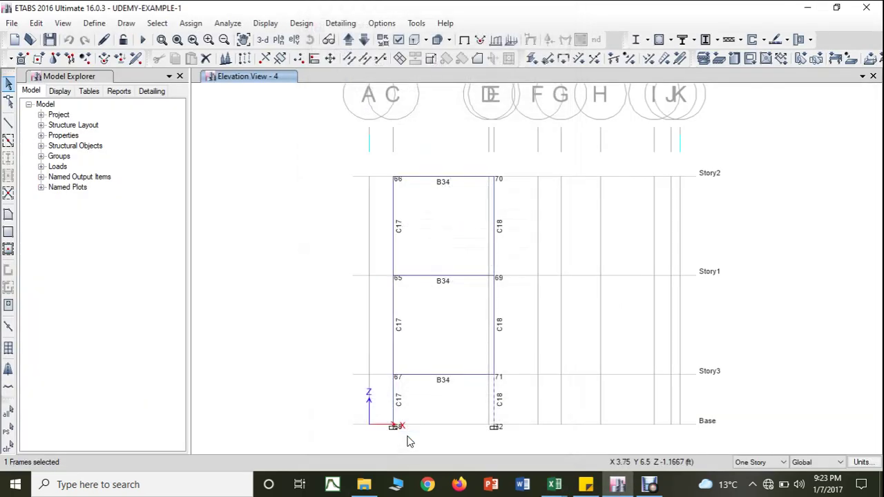
left_click(364, 39)
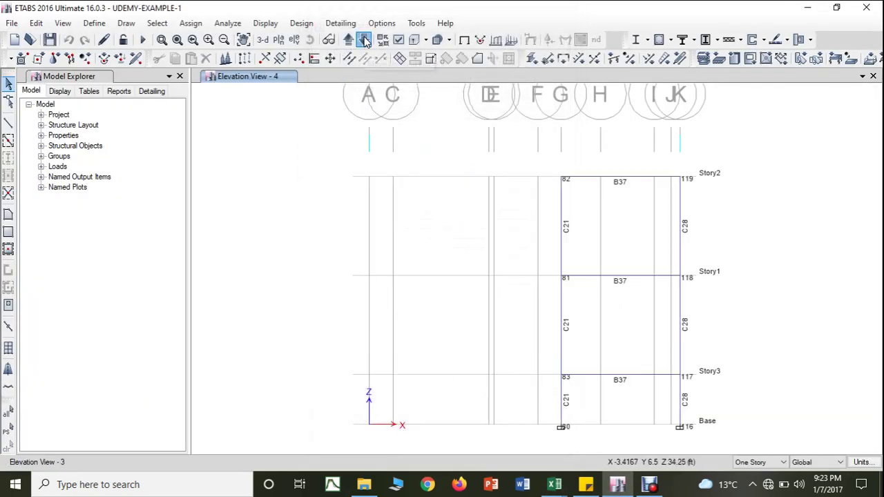
left_click(564, 401)
right_click(564, 401)
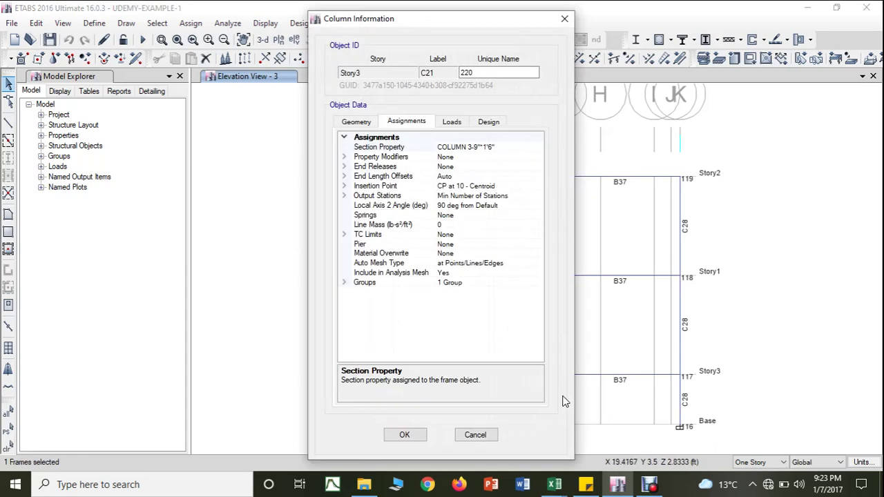
Step: Switch to the 2. COLUMN FORCES workbook and copy the 230*460 dimension from the C19 row into the C21 row
mouse_move(554, 483)
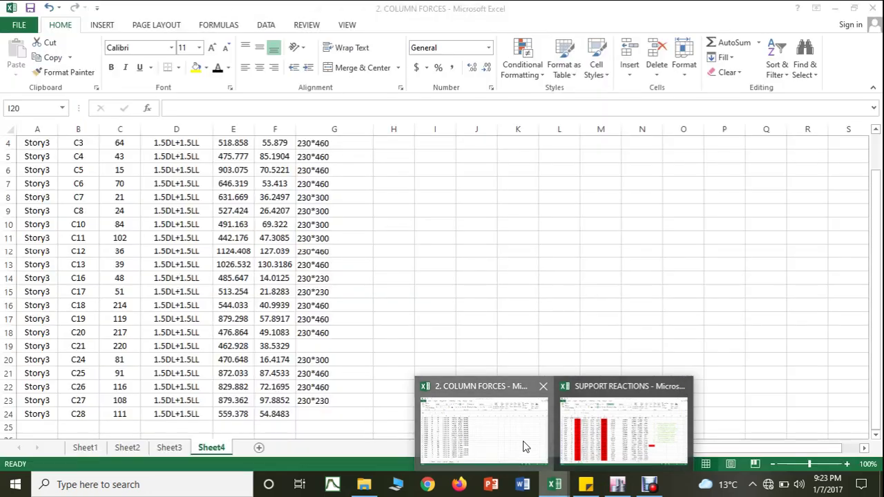
left_click(523, 441)
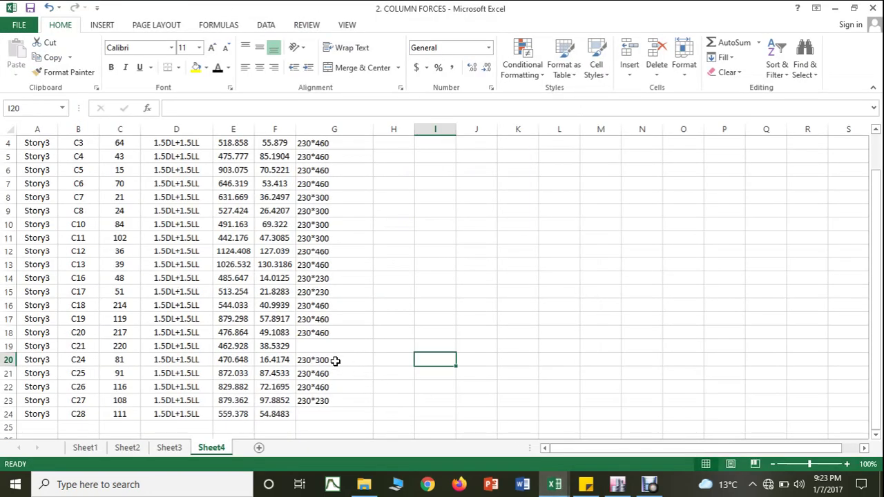
left_click(340, 318)
key("ctrl+c")
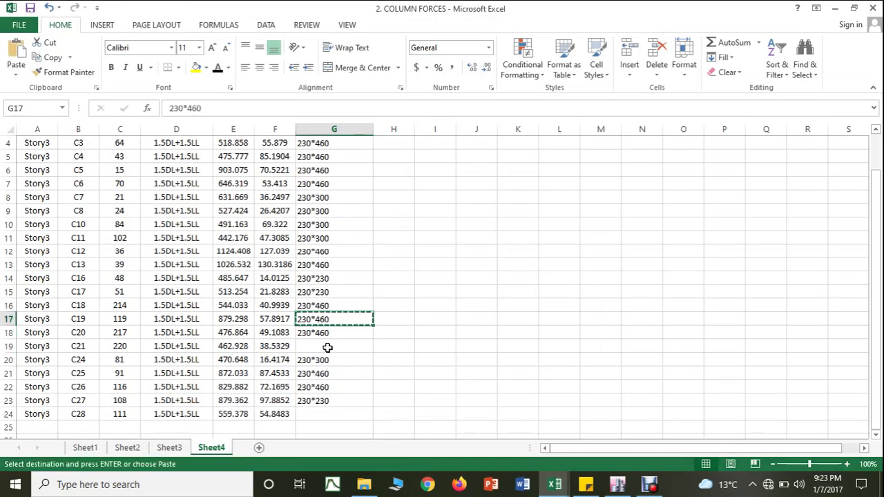
left_click(328, 347)
key("ctrl+v")
left_click(462, 352)
key("Escape")
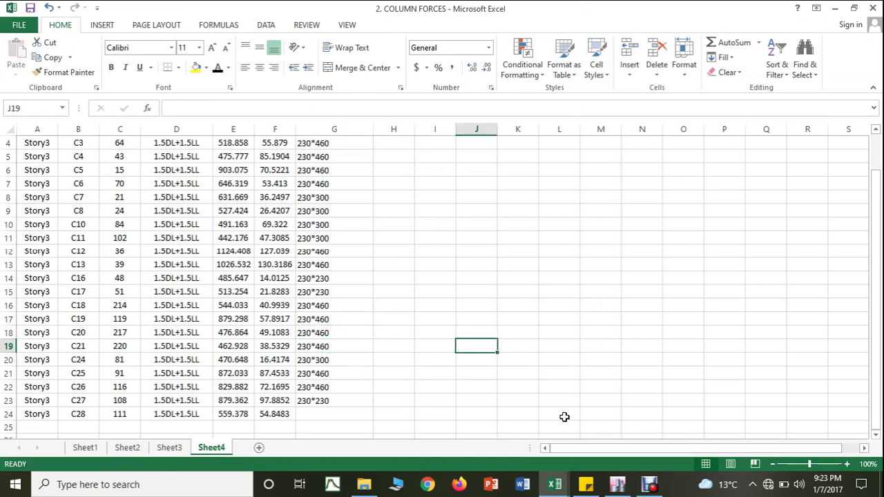
Step: Switch to ETABS and open the column information for the Story3 segment of C28 to check its section property
left_click(615, 485)
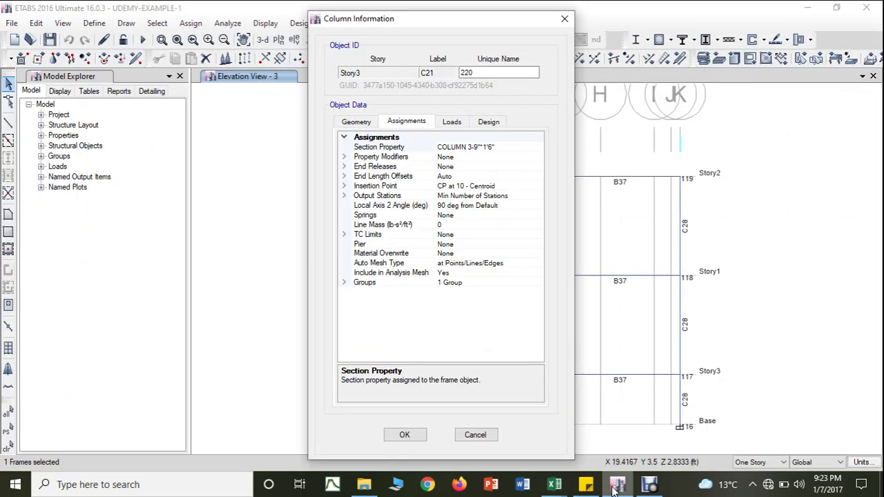
left_click(404, 434)
left_click(682, 399)
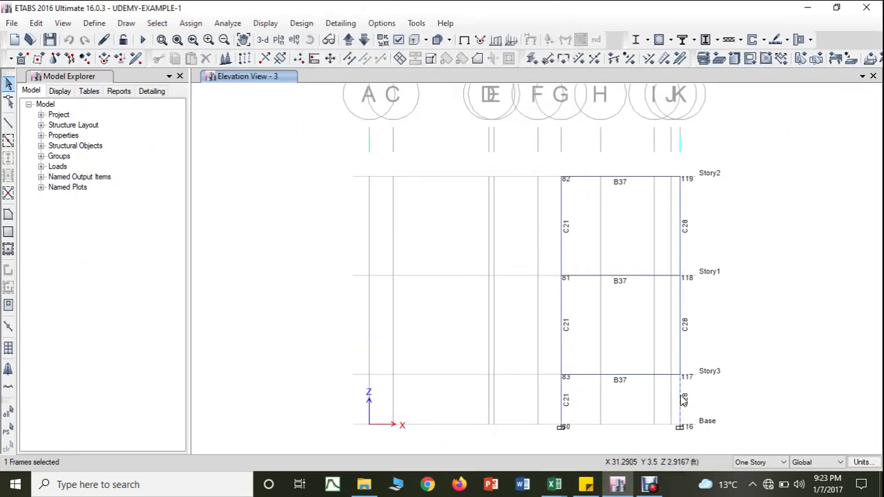
right_click(682, 399)
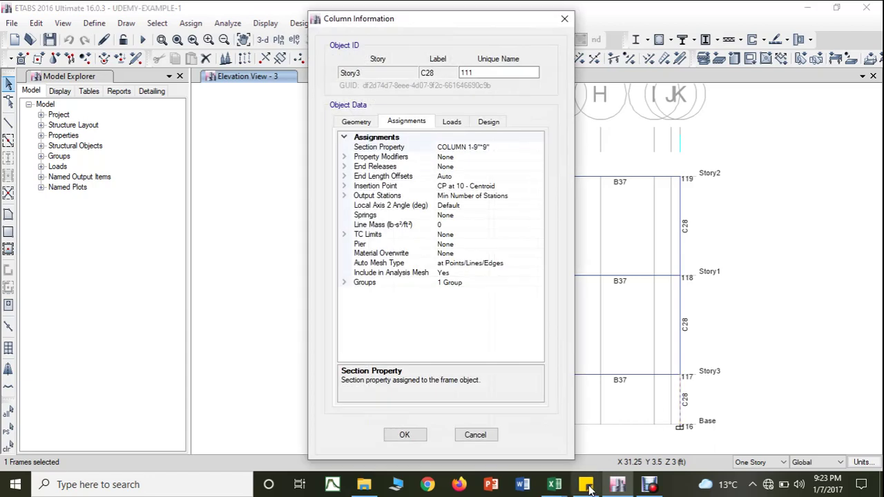
Step: Switch to the 2. COLUMN FORCES workbook and copy the 230*230 dimension from the C27 row into the C28 row
left_click(554, 485)
left_click(481, 452)
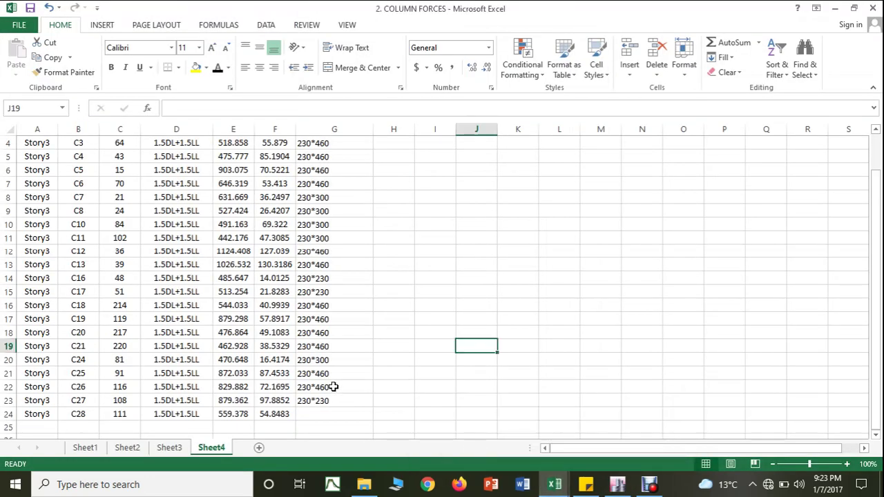
left_click(316, 401)
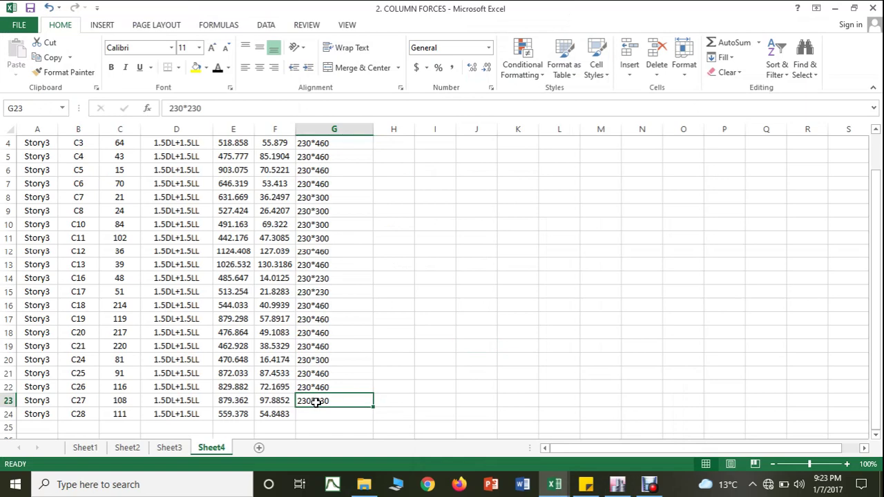
key("ctrl+c")
left_click(318, 413)
key("ctrl+v")
left_click(504, 373)
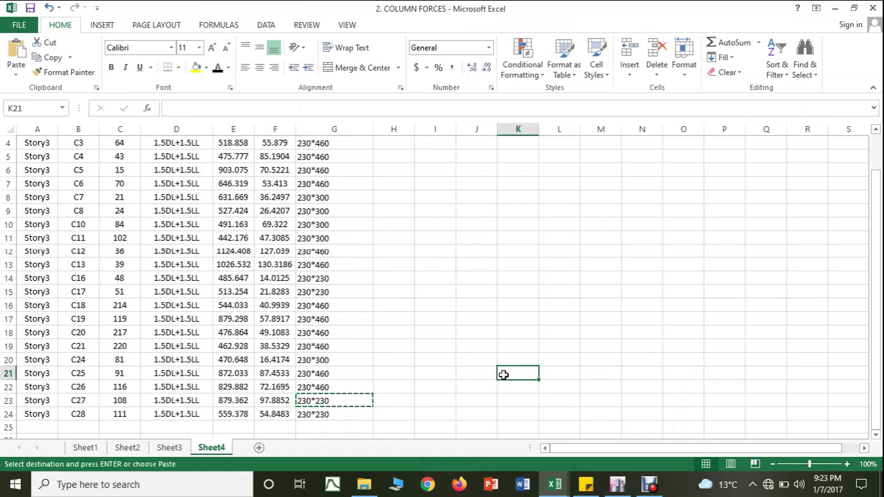
key("Escape")
Step: Centre the entries of the COLUMN DIMENSION (mm) column horizontally
scroll(512, 356, "up", 1)
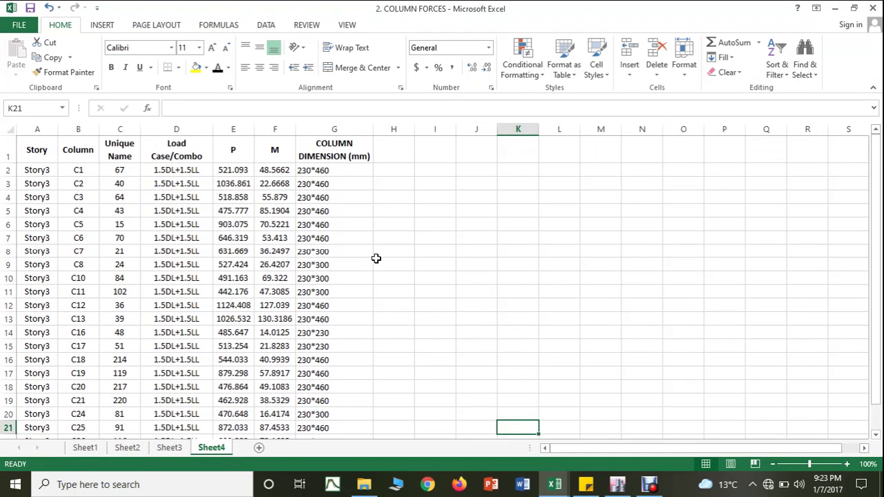
left_click(345, 129)
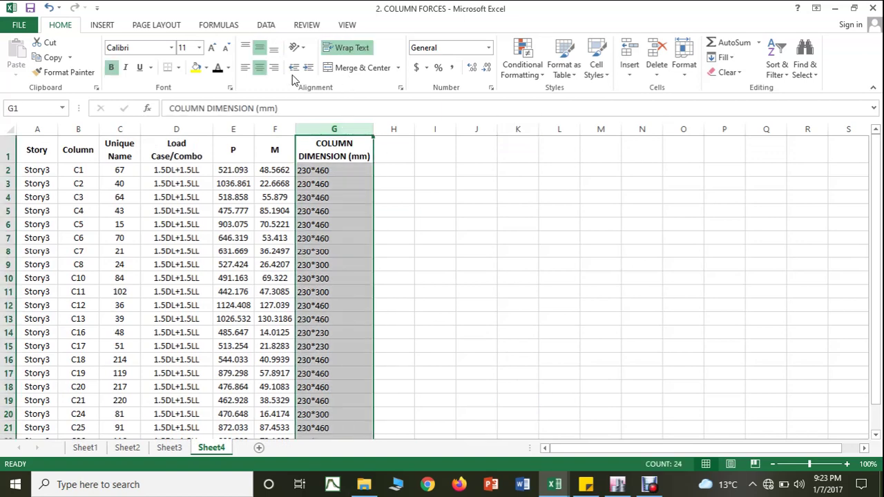
left_click(259, 67)
left_click(259, 67)
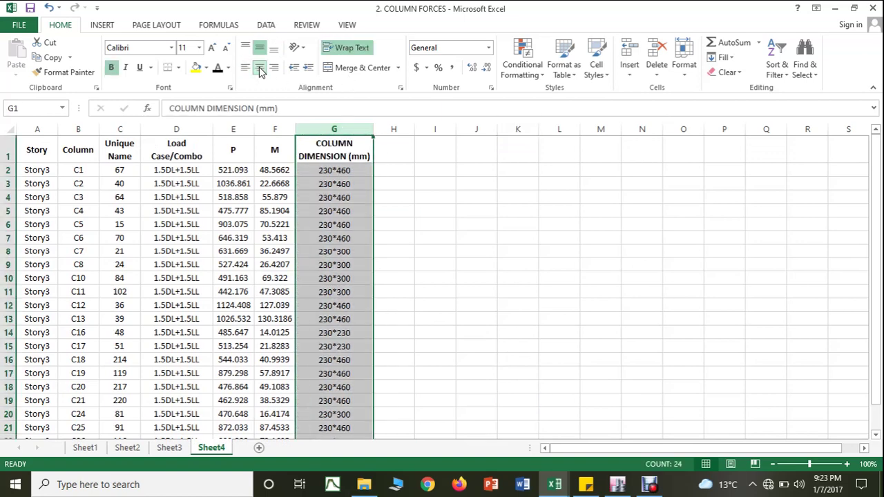
left_click(627, 236)
scroll(584, 262, "down", 3)
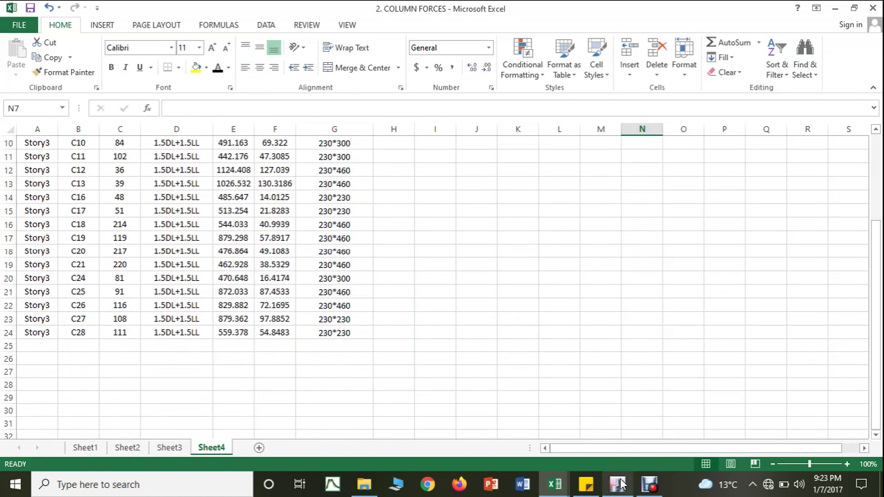
Step: Switch to ETABS, close the column information and show the Story2 plan view to examine the column layout
left_click(621, 486)
left_click(413, 432)
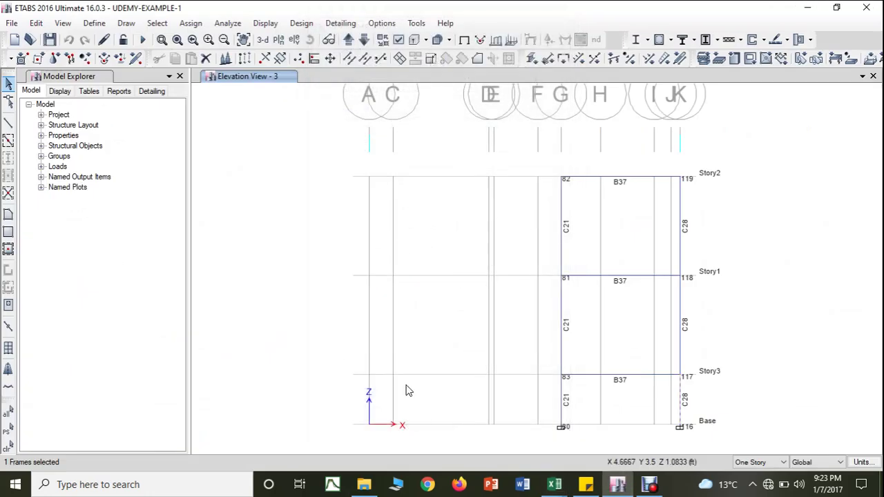
left_click(263, 39)
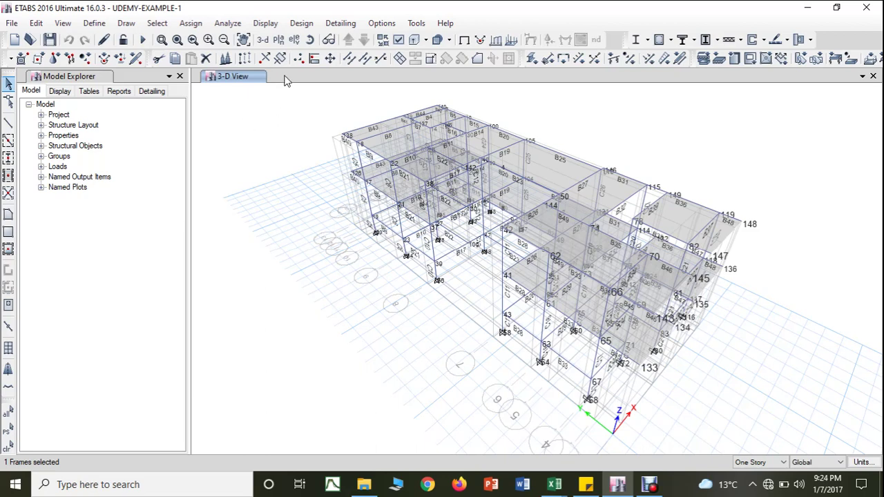
left_click(281, 43)
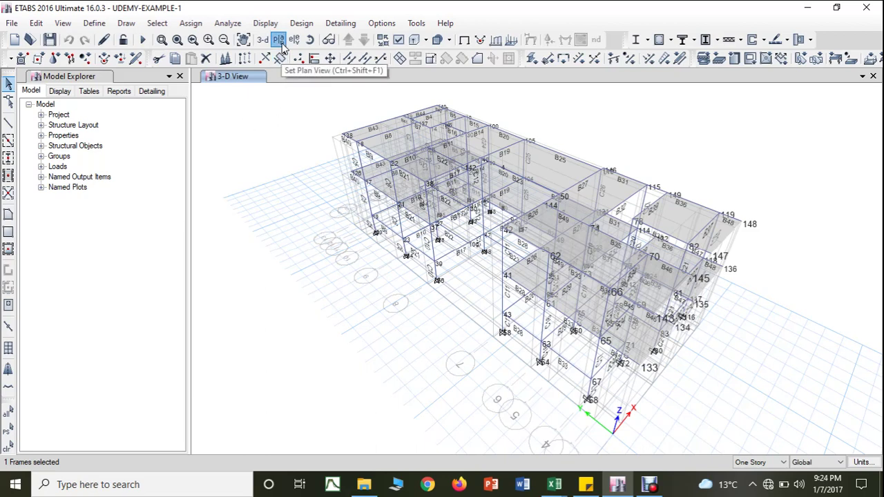
left_click(490, 396)
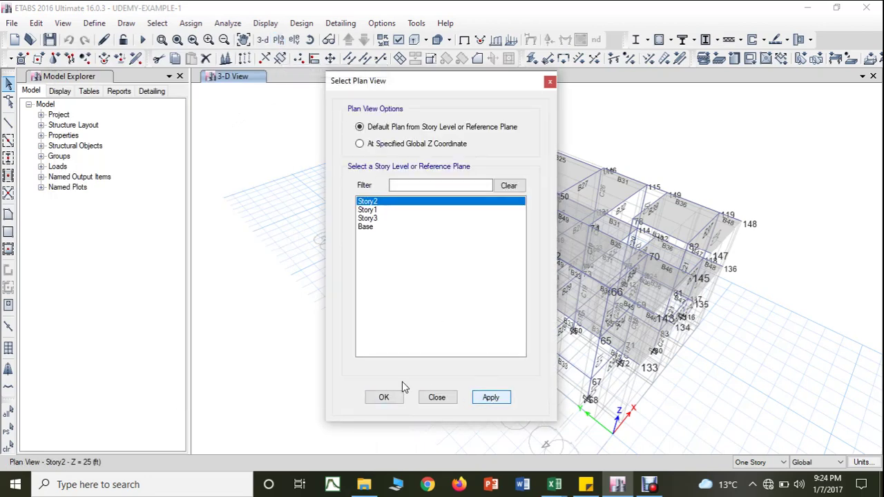
left_click(385, 397)
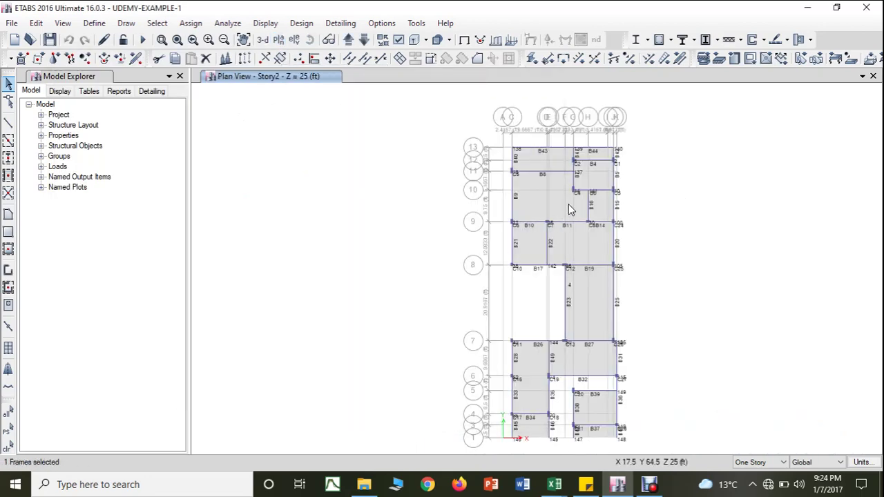
scroll(569, 209, "up", 2)
left_click_drag(568, 204, 549, 285)
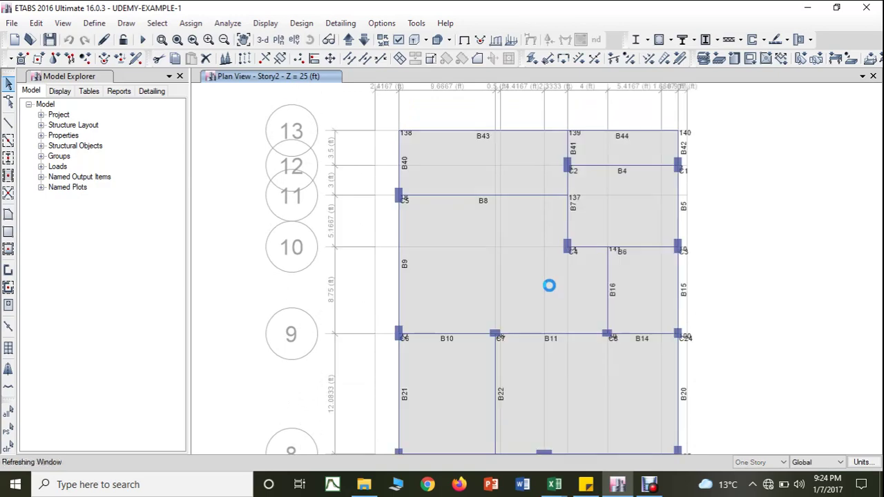
Step: Close the SUPPORT REACTIONS workbook and return to the 2. COLUMN FORCES workbook
left_click(554, 484)
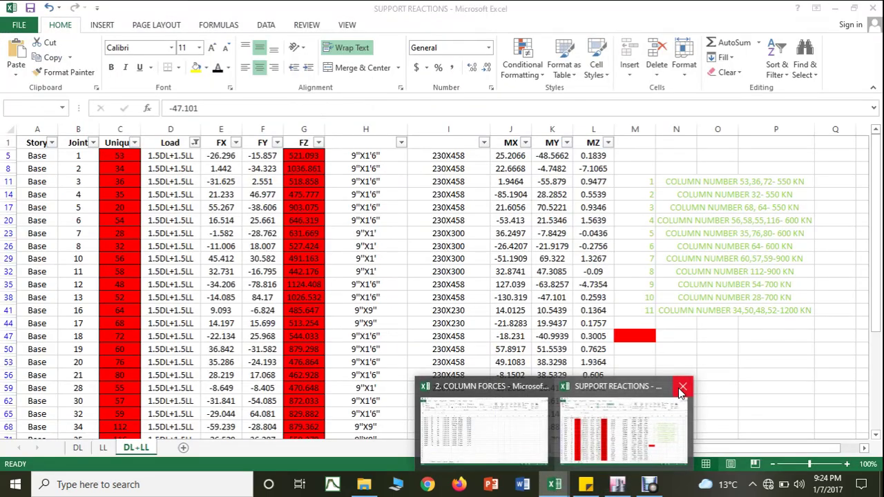
left_click(682, 386)
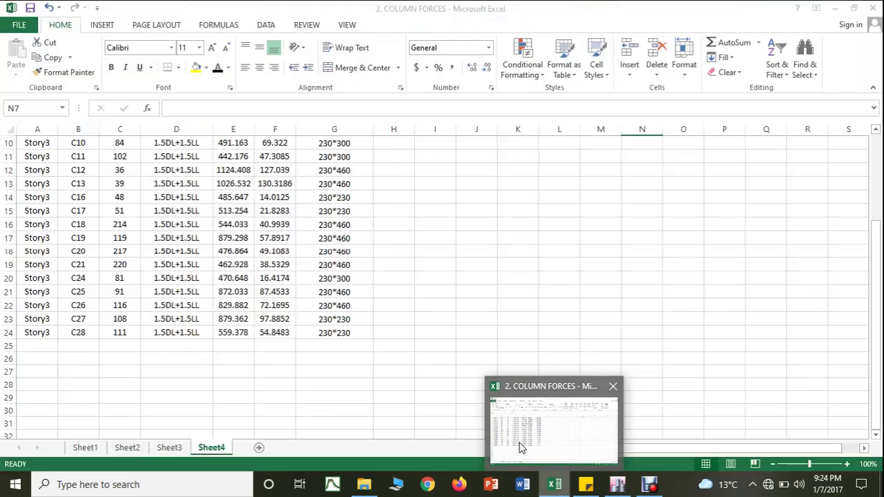
left_click(522, 442)
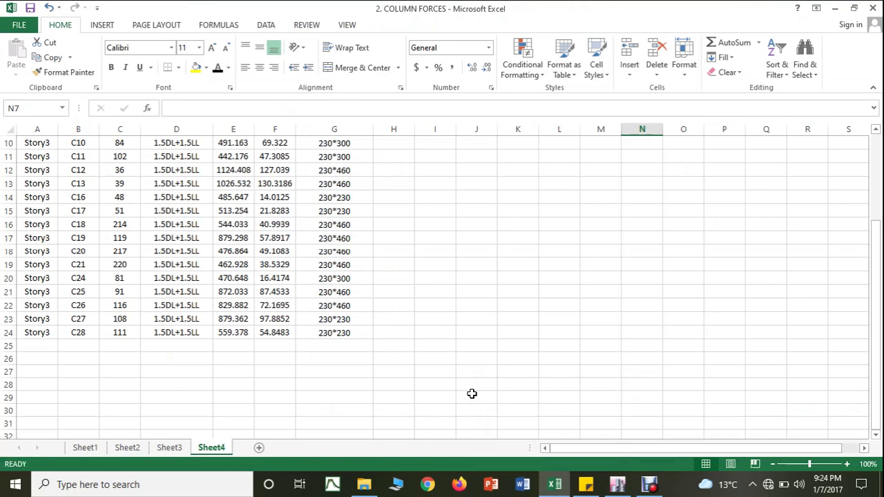
Step: Switch to File Explorer and open the SP16 PDF and the 2. COLUMN DESIGN workbook from the COLUMN folder inside Debut
left_click(364, 484)
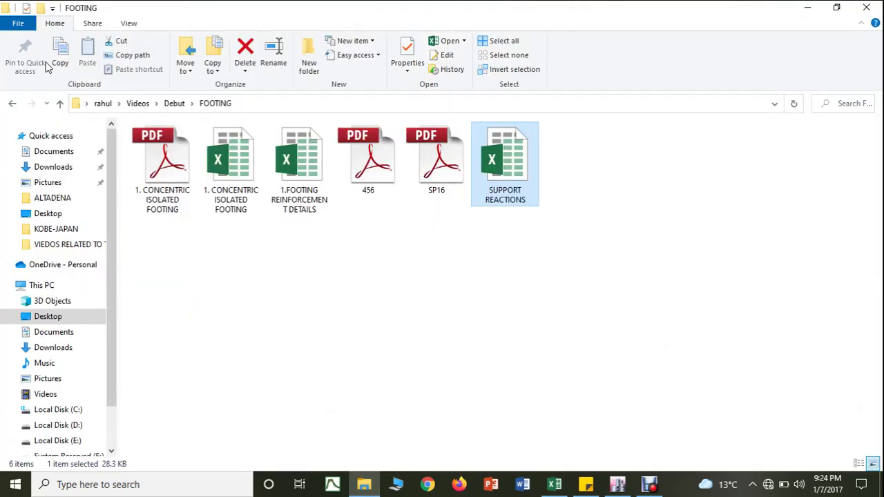
left_click(61, 103)
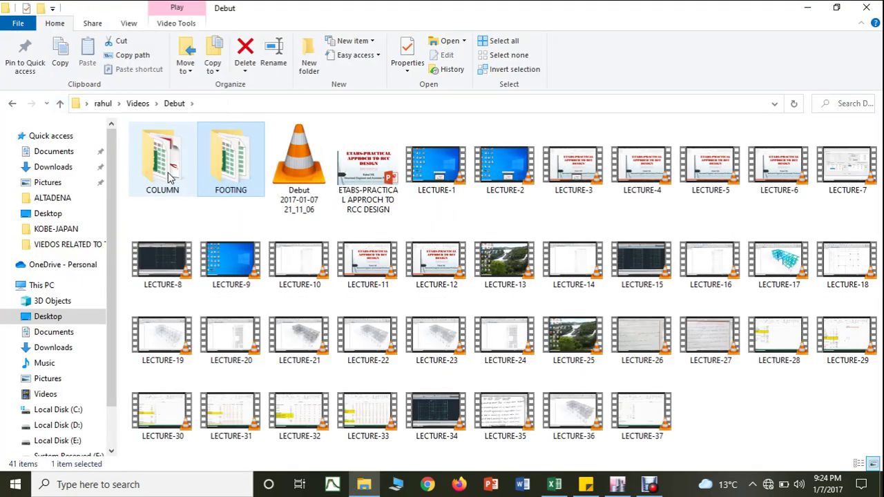
left_click(171, 178)
double_click(171, 178)
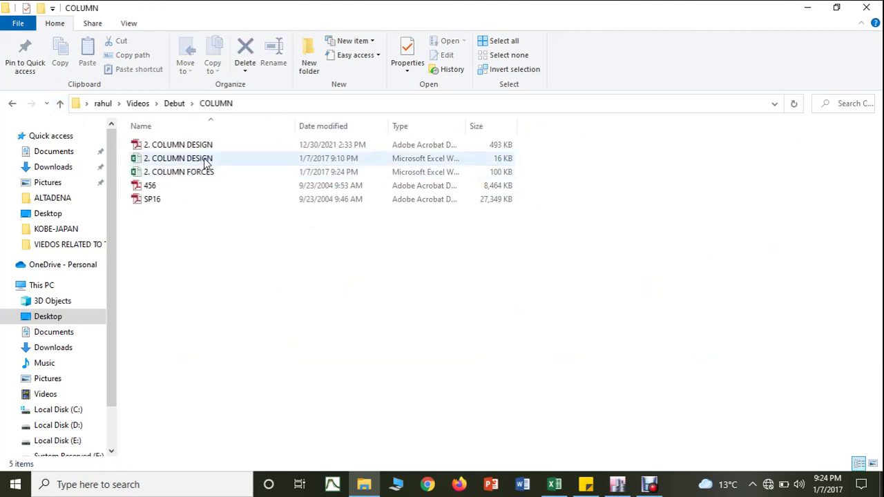
left_click(173, 200)
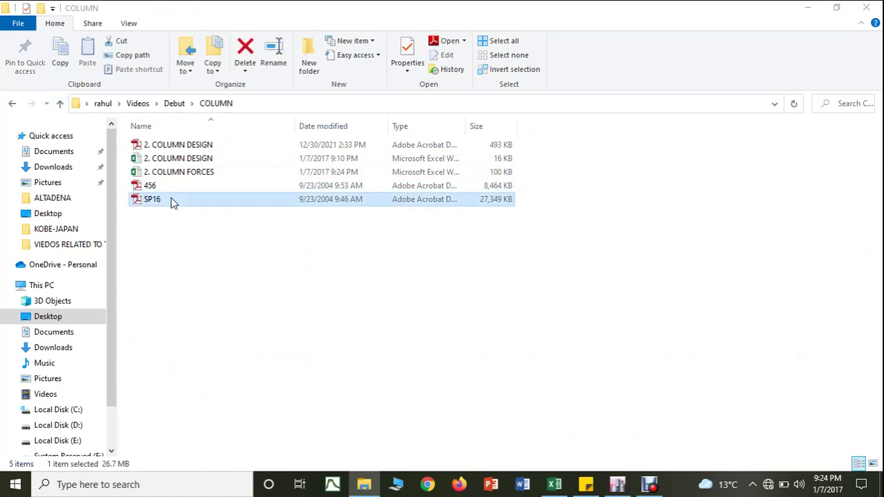
left_click(173, 158)
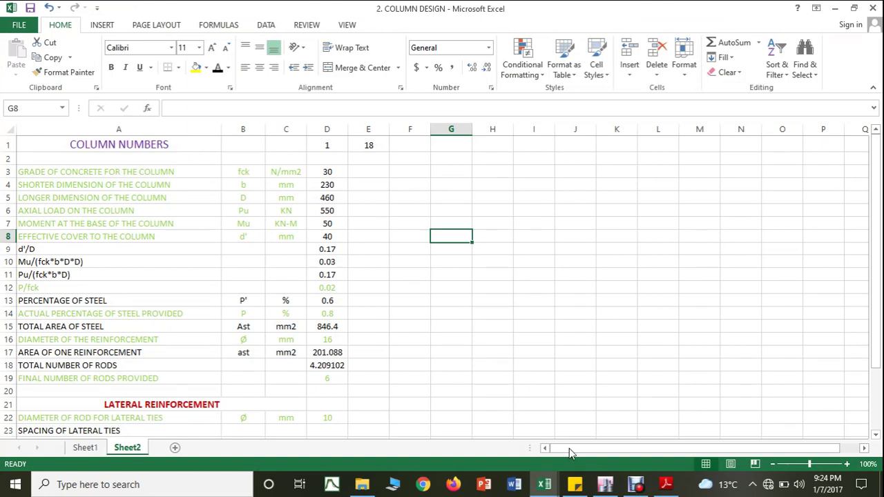
Step: Switch to the SP16 PDF in Adobe Reader and go to Chart 44, Compression with Bending for rectangular sections
left_click(666, 485)
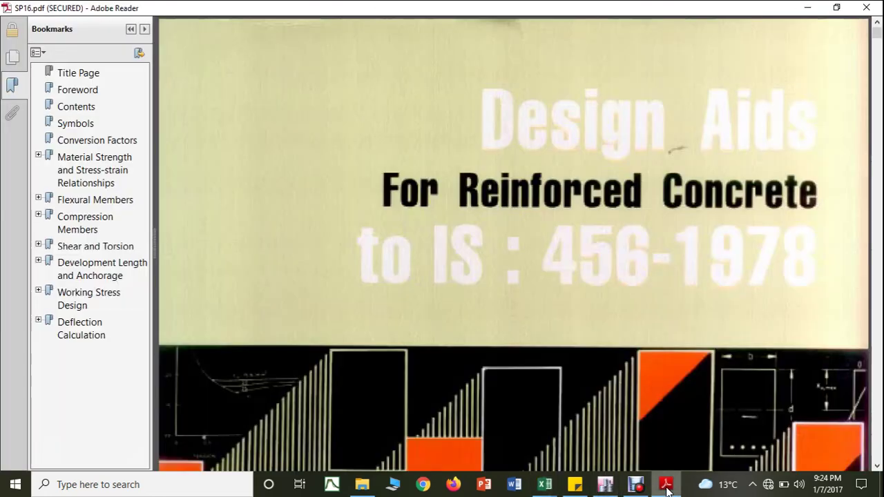
left_click(666, 484)
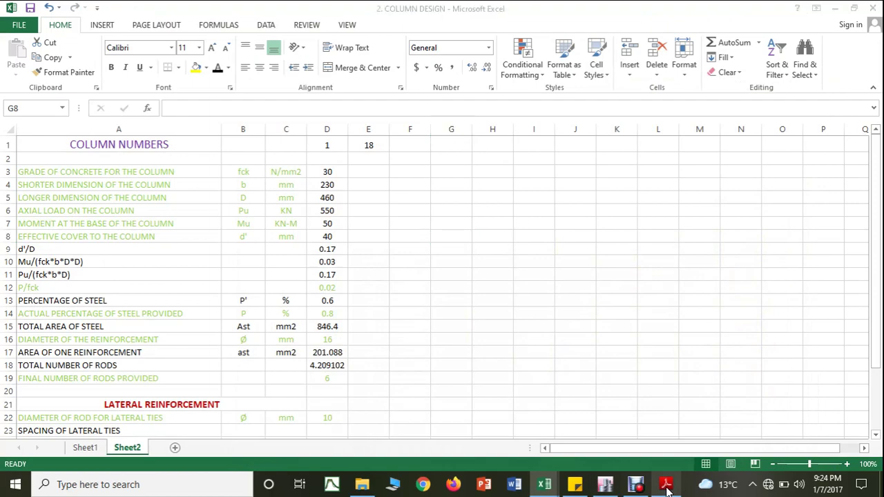
left_click(666, 486)
scroll(514, 245, "down", 3)
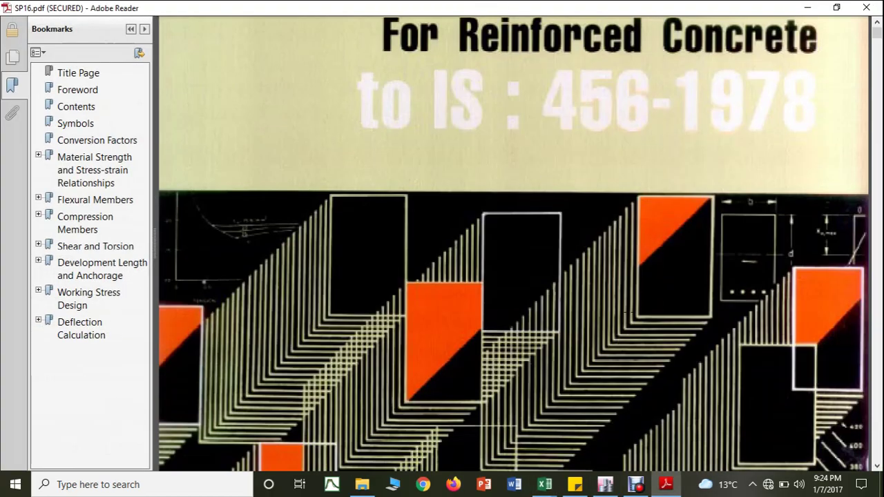
left_click_drag(876, 31, 877, 284)
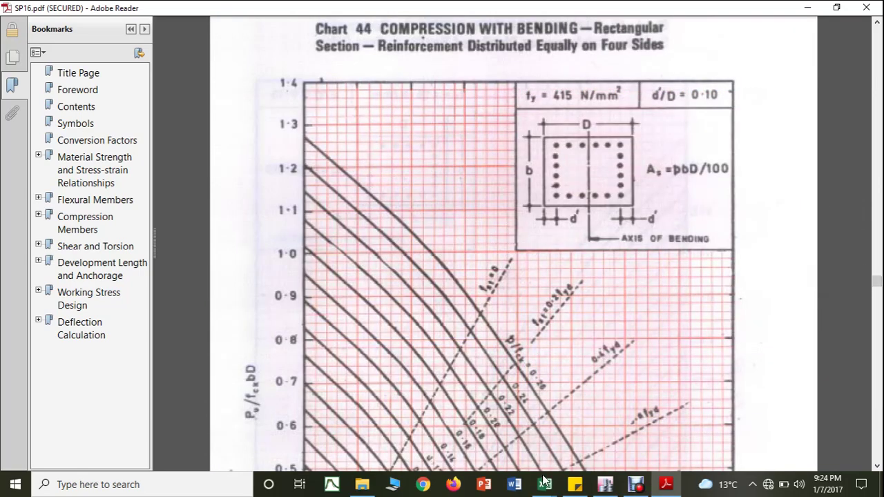
Step: Switch to the 2. COLUMN FORCES workbook in Excel and look up the axial load P and moment M of column C1
left_click_drag(544, 485, 586, 489)
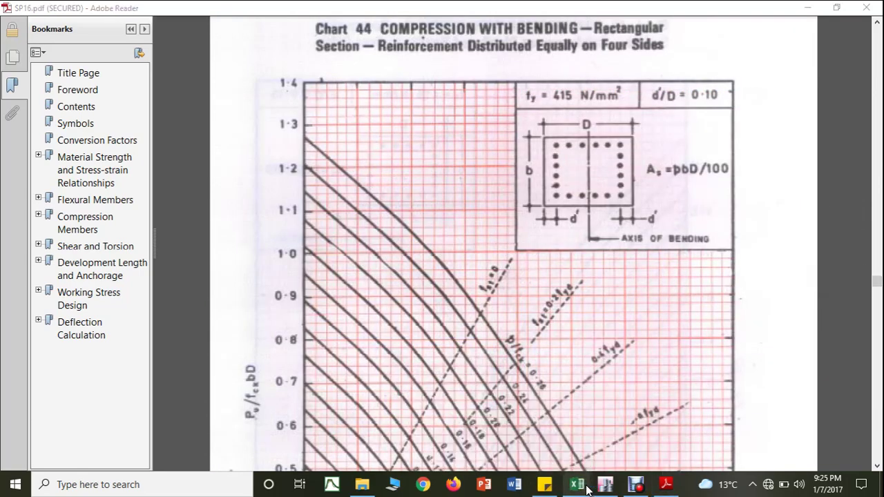
mouse_move(579, 486)
left_click(506, 437)
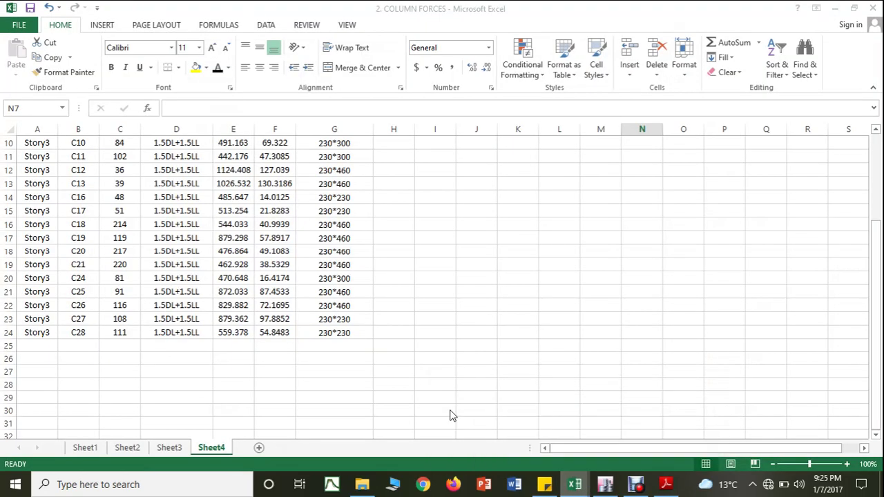
scroll(306, 296, "up", 3)
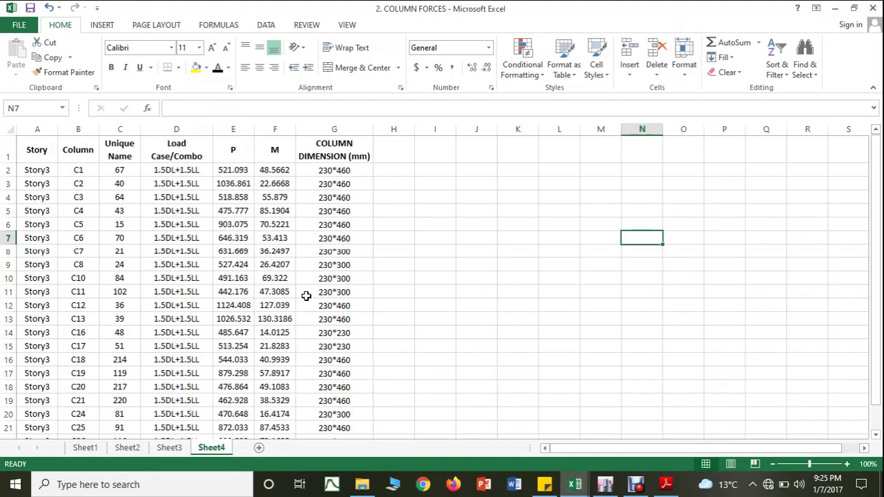
left_click(71, 169)
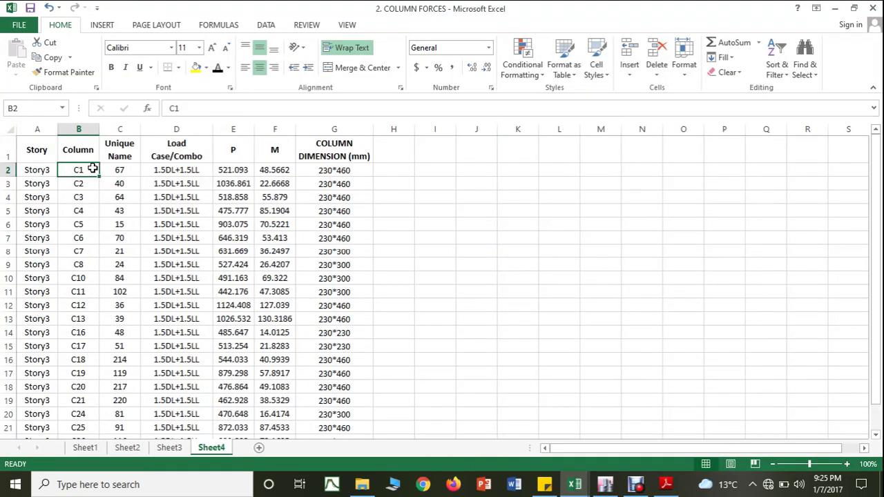
left_click(235, 170)
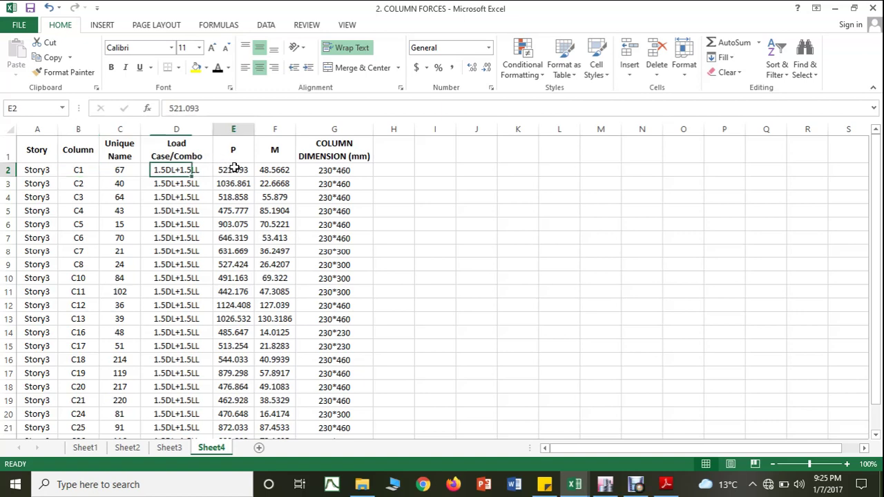
left_click(275, 170)
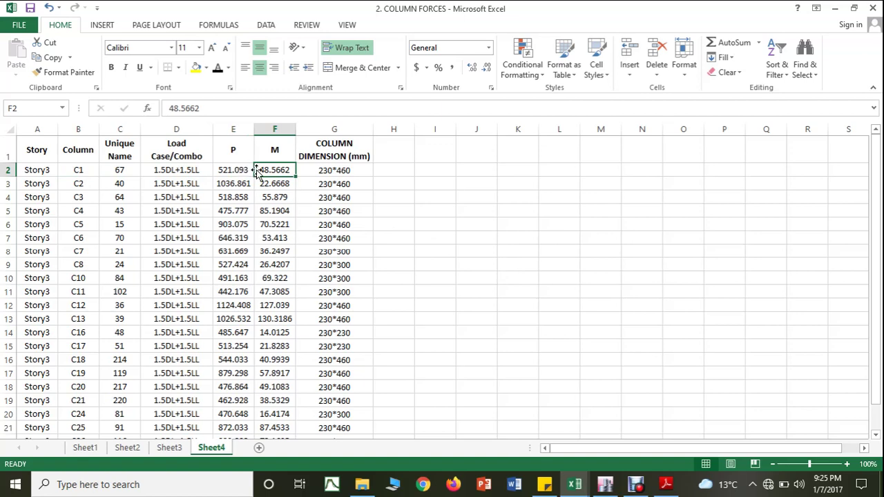
Step: Switch to the 2. COLUMN DESIGN workbook and set column 1's axial load to 525 kN
left_click(575, 486)
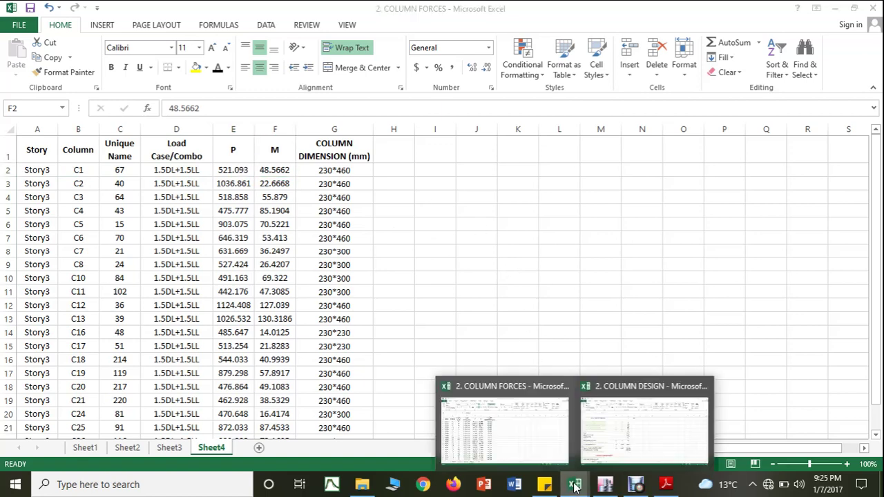
left_click(616, 453)
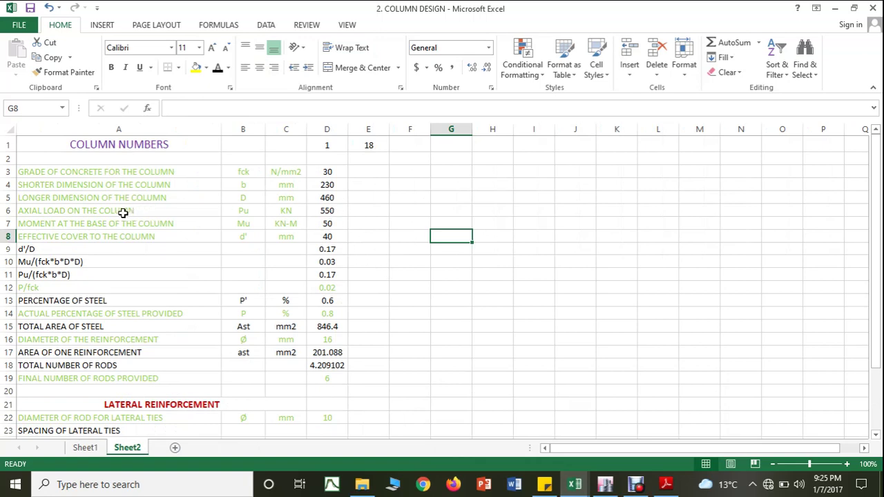
left_click(334, 212)
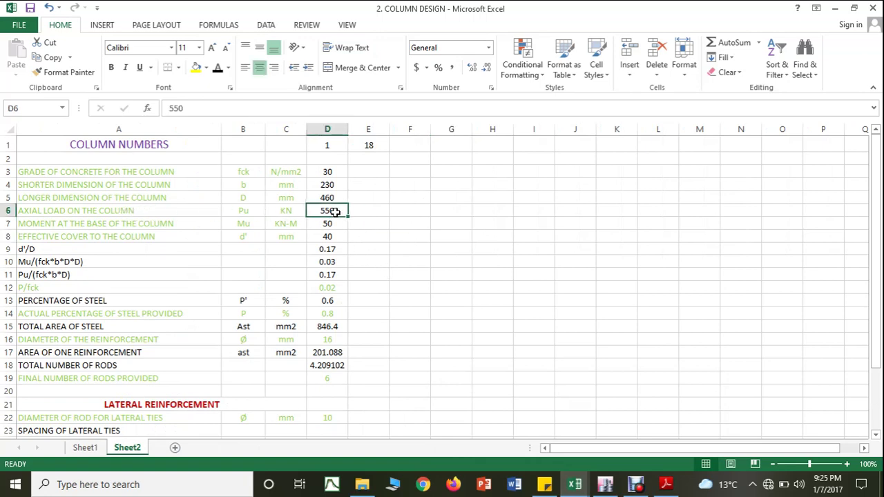
type("525")
left_click(336, 222)
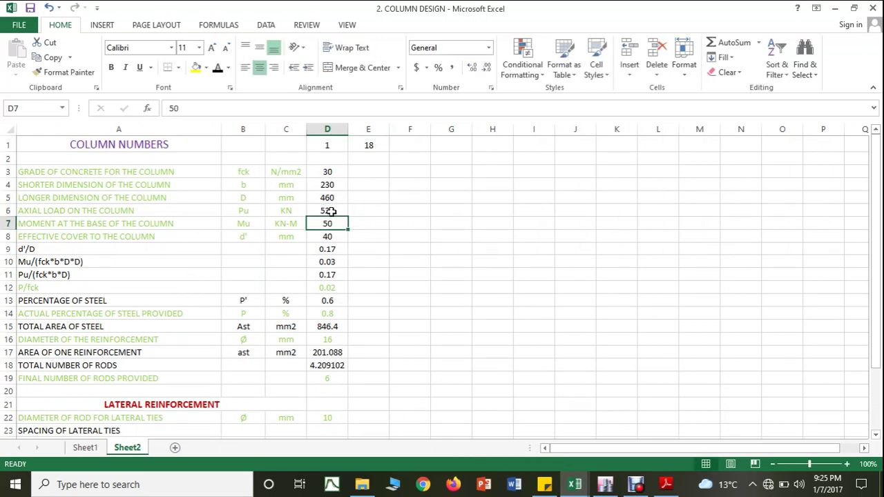
Step: Check the dimension entry of column C1 in the 2. COLUMN FORCES workbook
left_click(575, 484)
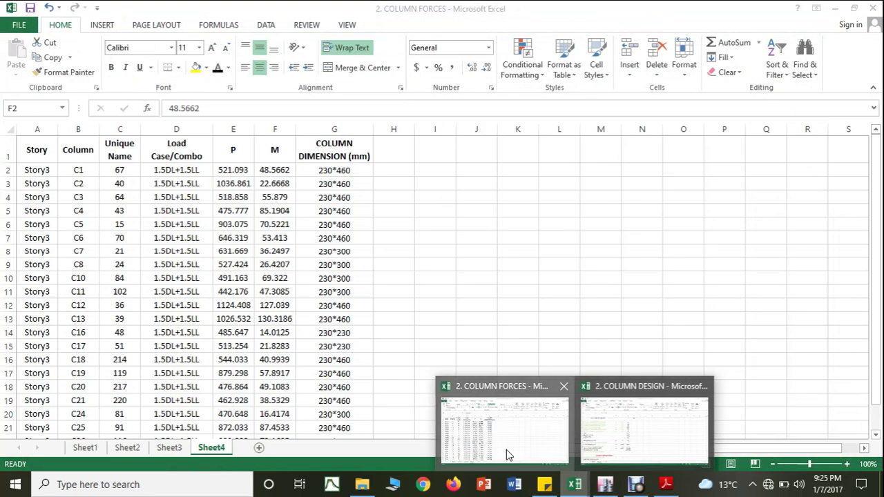
left_click(506, 449)
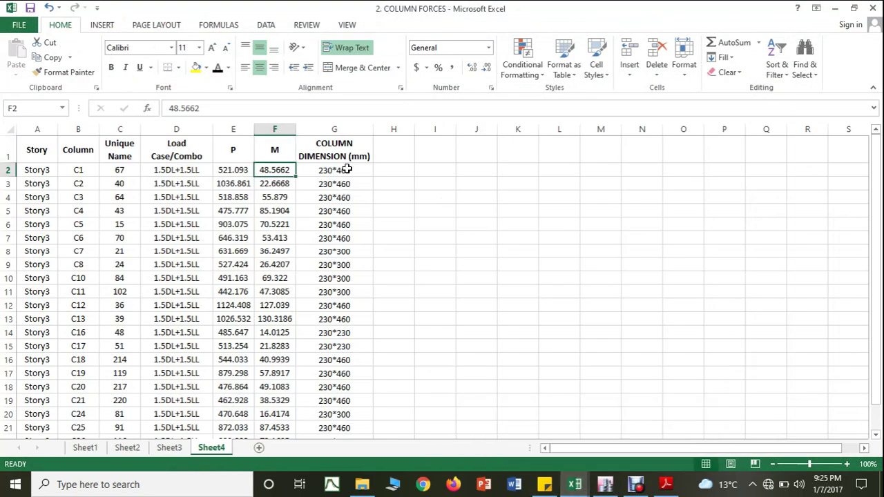
left_click(345, 170)
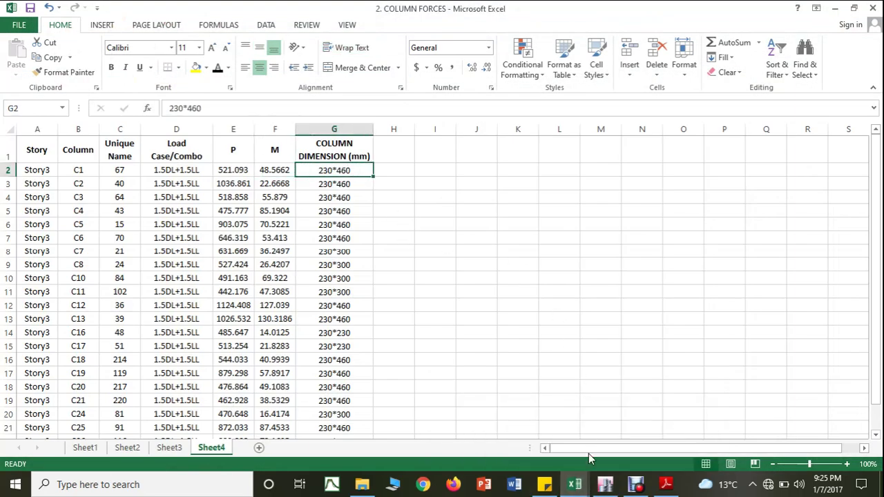
Step: Return to the 2. COLUMN DESIGN workbook and enter 230 mm and 460 mm as column 1's shorter and longer dimensions
left_click(575, 484)
left_click(649, 442)
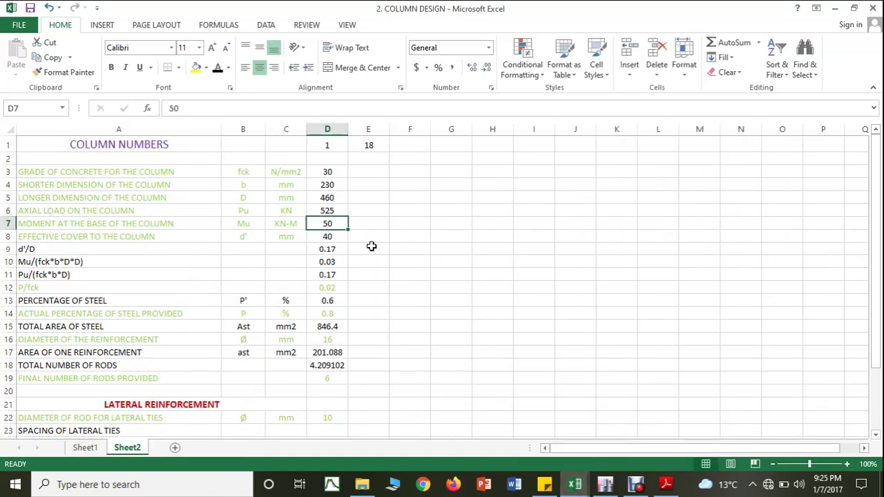
left_click(342, 185)
left_click(338, 198)
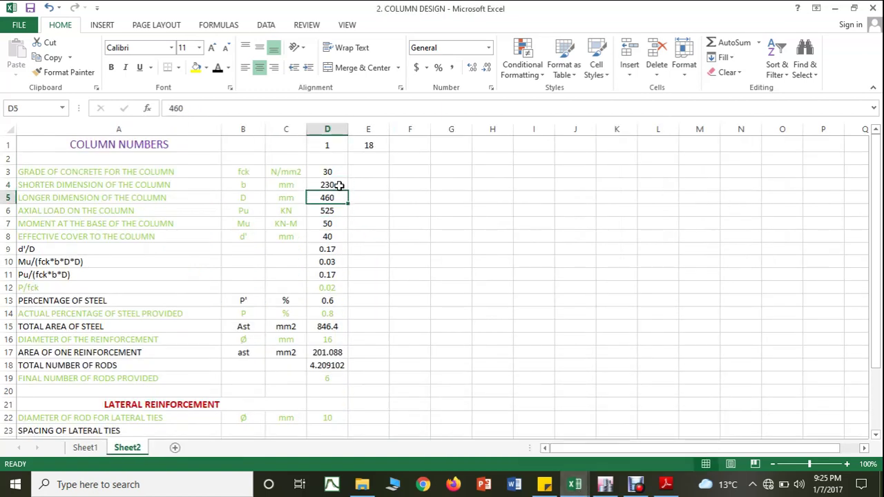
left_click(339, 185)
type("230")
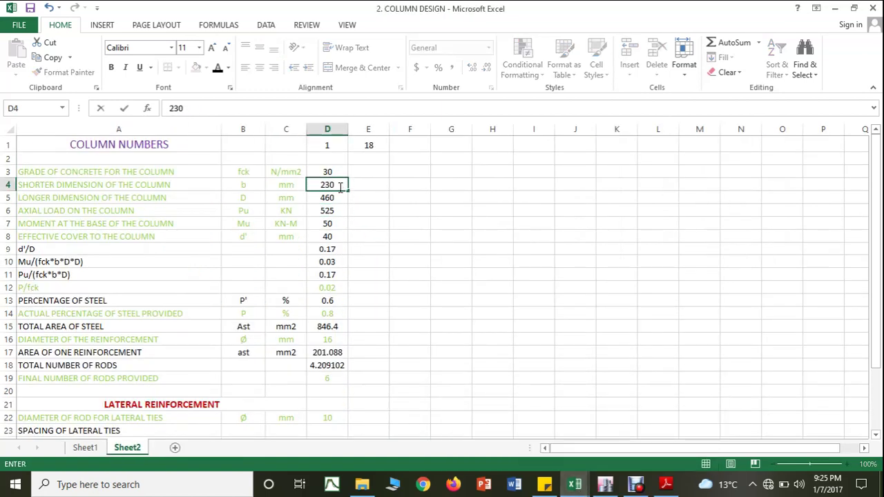
left_click(336, 202)
left_click(336, 200)
type("460")
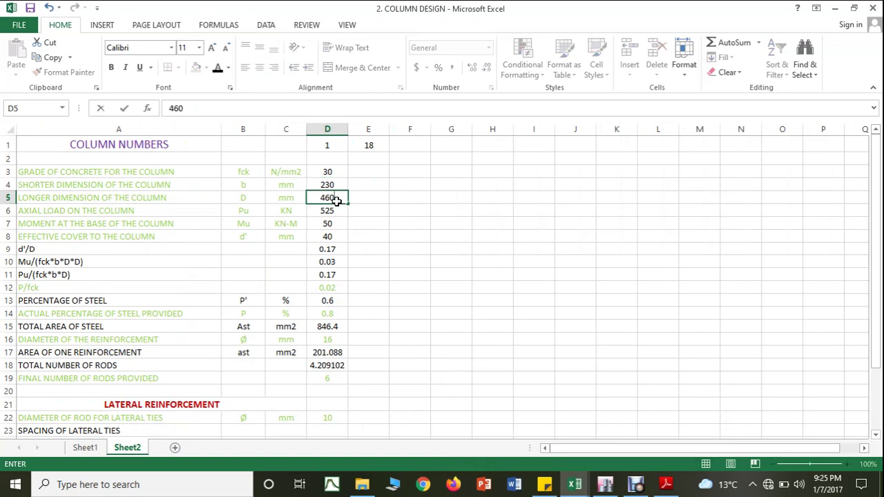
left_click(336, 200)
left_click(352, 215)
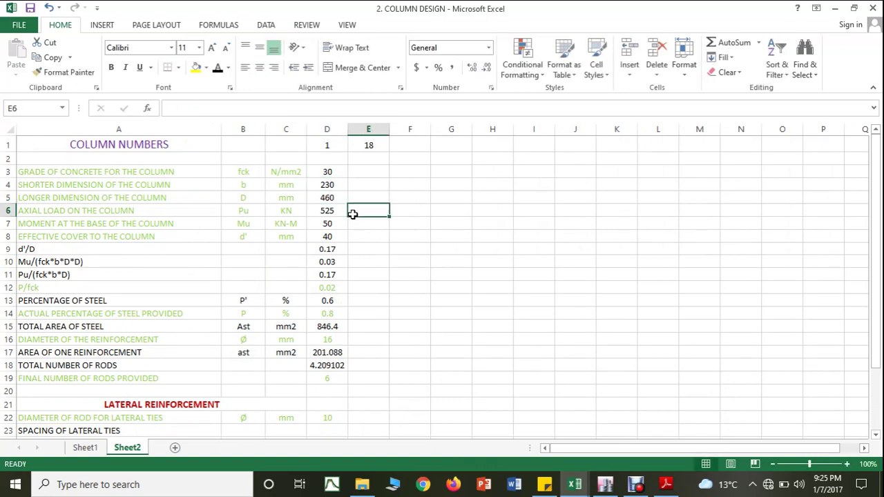
Step: Review column 1's concrete grade and effective cover, and compare with the section diagram on SP16 Chart 44 in Adobe Reader
left_click(340, 174)
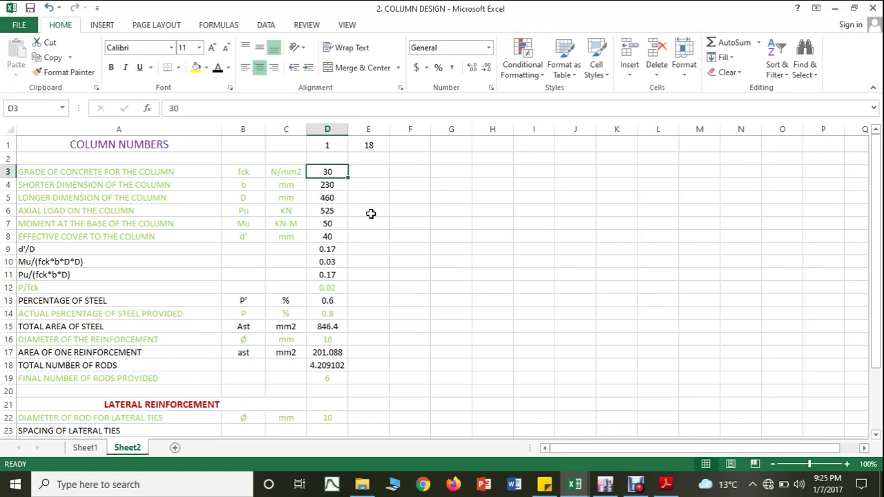
left_click(328, 238)
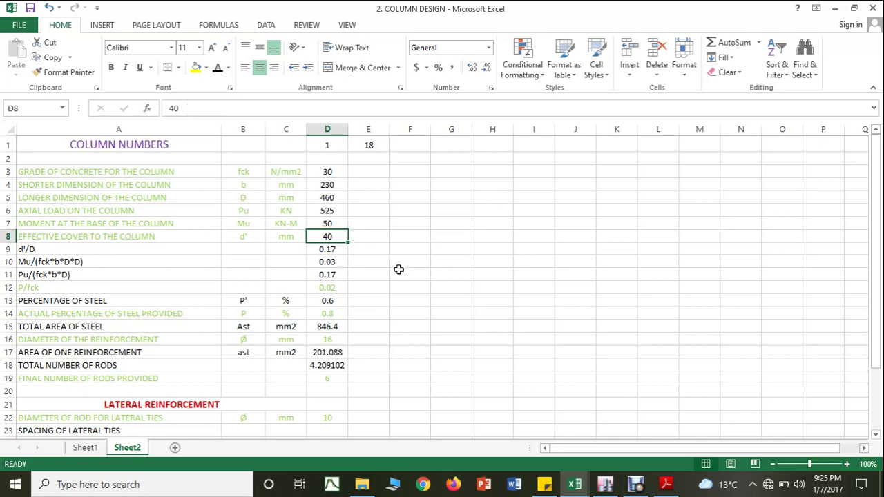
left_click(666, 485)
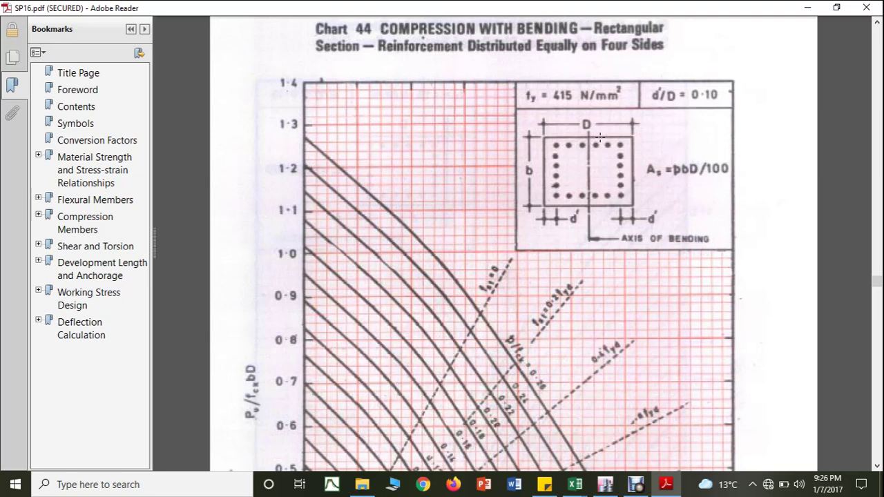
Step: Open Paint and draw a nearly square rectangle on the blank canvas to represent a column section
left_click(141, 489)
type("paint")
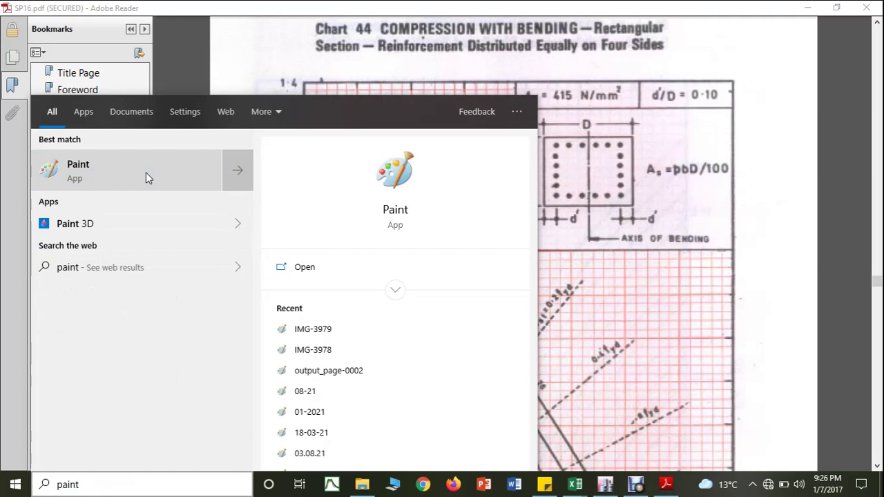
left_click(395, 212)
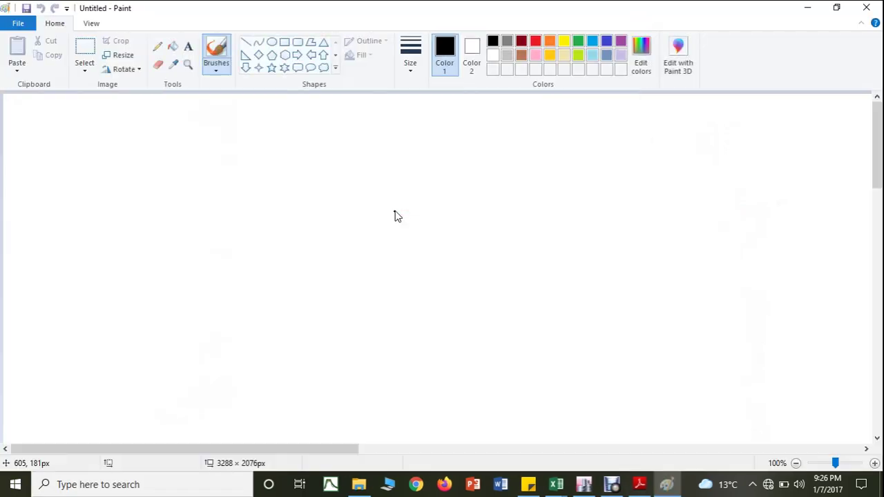
left_click(284, 43)
left_click_drag(260, 164, 399, 288)
left_click(559, 297)
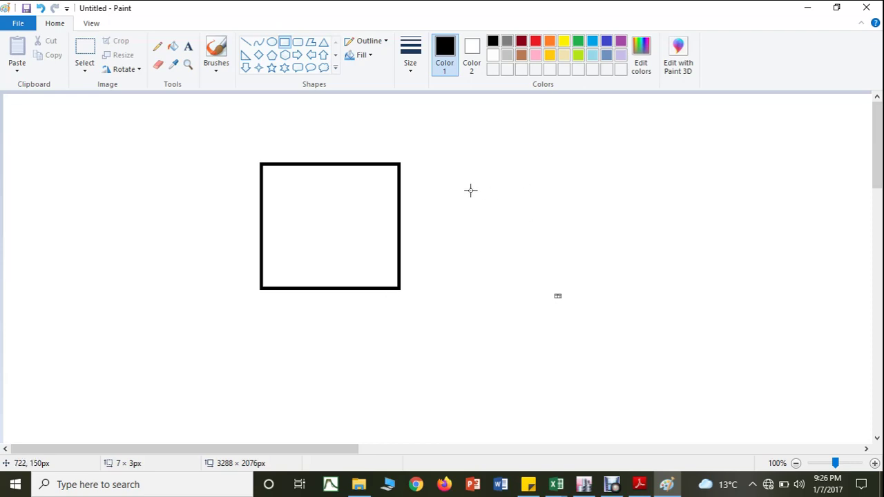
left_click_drag(518, 186, 663, 270)
key("Delete")
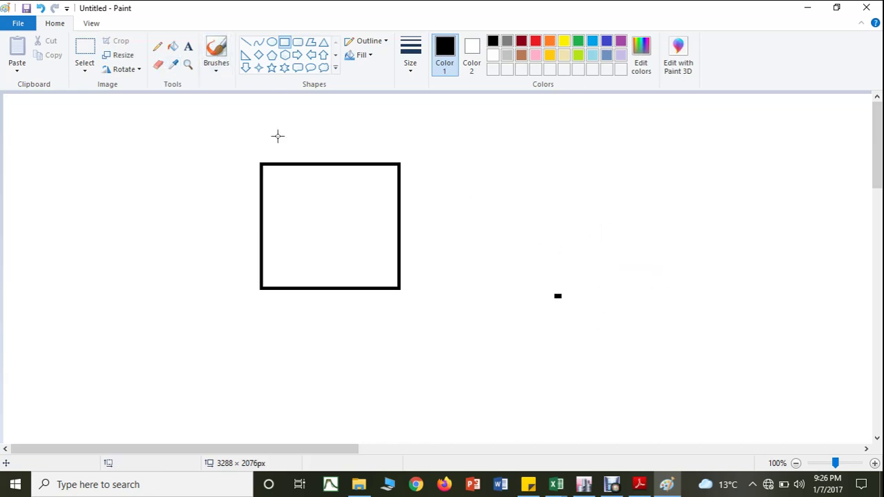
left_click_drag(520, 264, 590, 319)
key("Delete")
left_click(158, 64)
left_click_drag(550, 298, 566, 299)
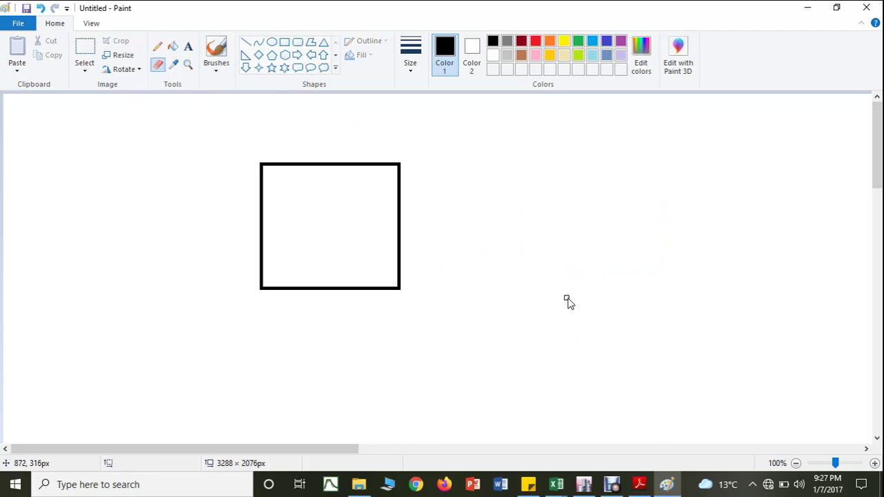
Step: Draw a wide rectangle about 297 × 143 px beside the square to represent a rectangular column section
left_click(283, 42)
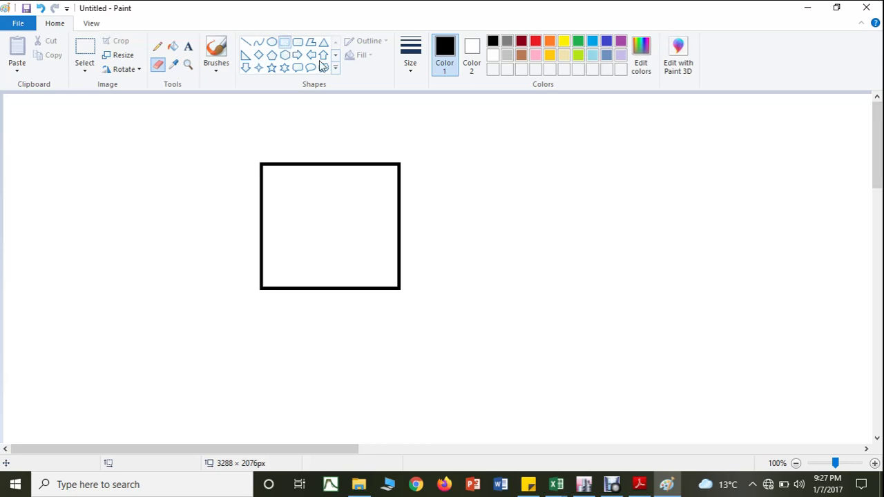
left_click_drag(492, 204, 687, 298)
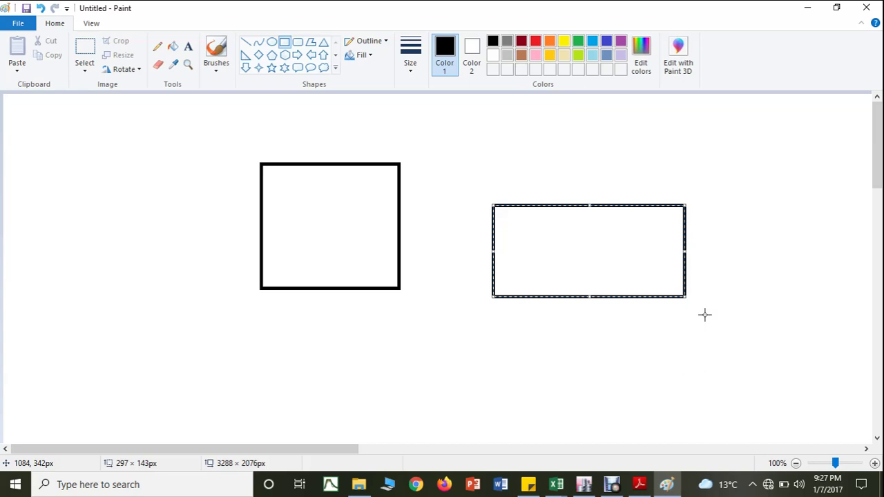
left_click(704, 315)
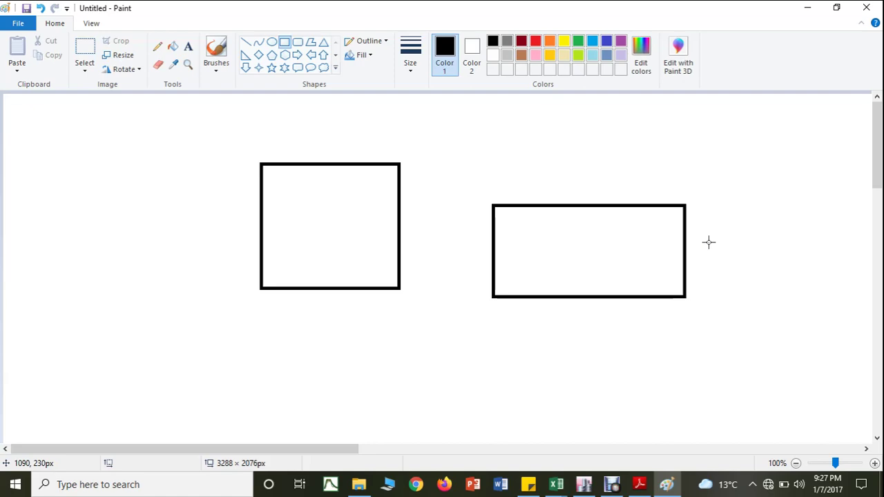
Step: Switch back to the 2. COLUMN DESIGN workbook in Excel to examine the d'/D row
left_click(556, 484)
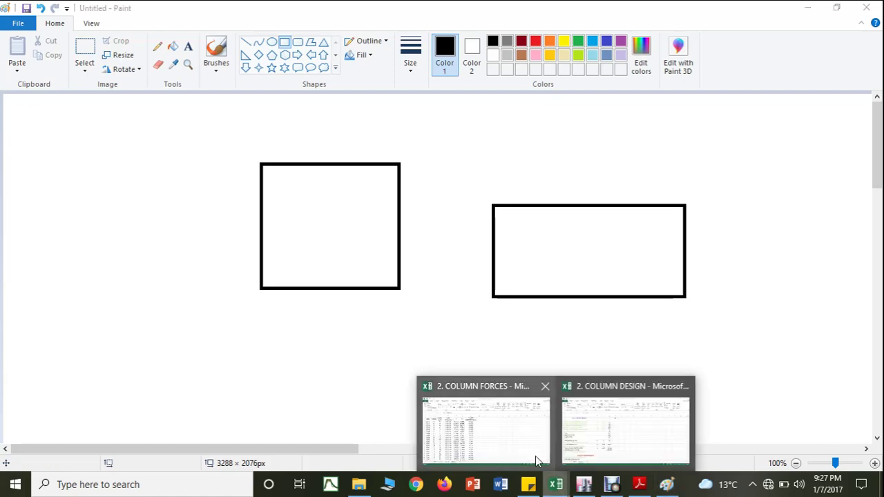
left_click(625, 428)
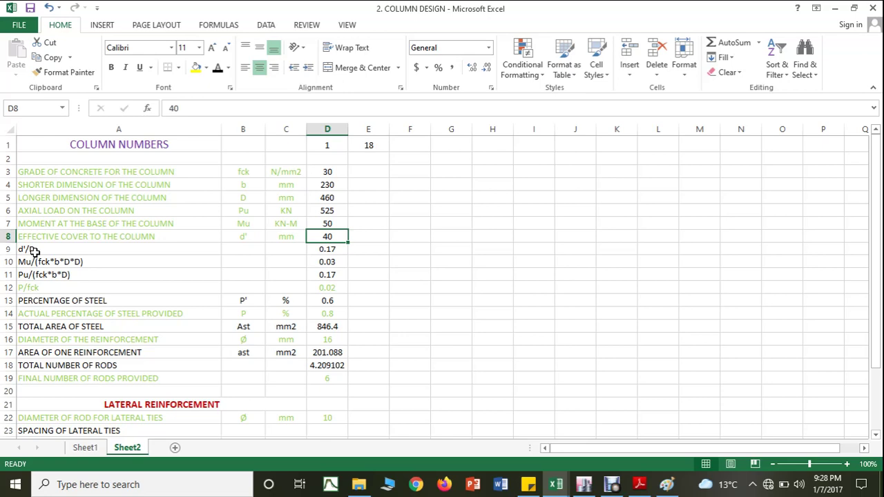
Step: Switch to Paint and sketch a curved bending arrow over the wide rectangle and a vertical axis line through its middle with the Pencil
left_click(667, 484)
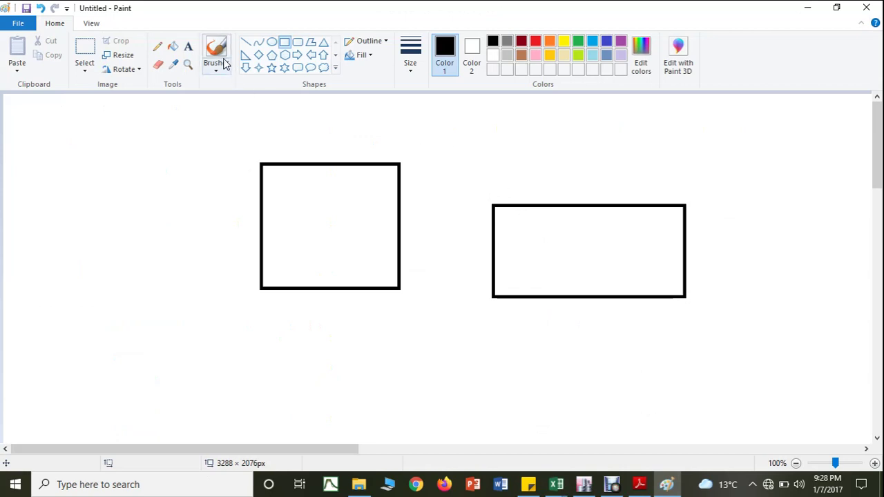
left_click(158, 46)
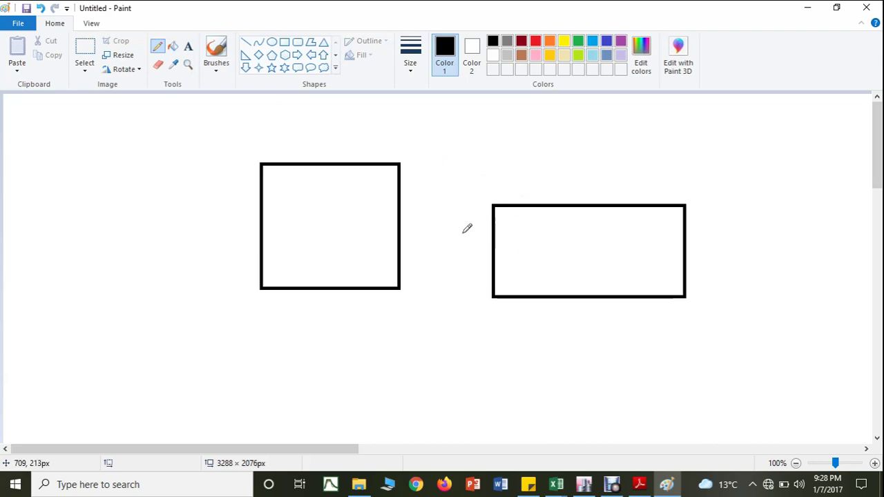
mouse_move(461, 238)
left_mouse_down()
mouse_move(535, 157)
mouse_move(679, 175)
mouse_move(713, 215)
mouse_move(705, 210)
mouse_move(722, 214)
mouse_move(723, 206)
left_mouse_up()
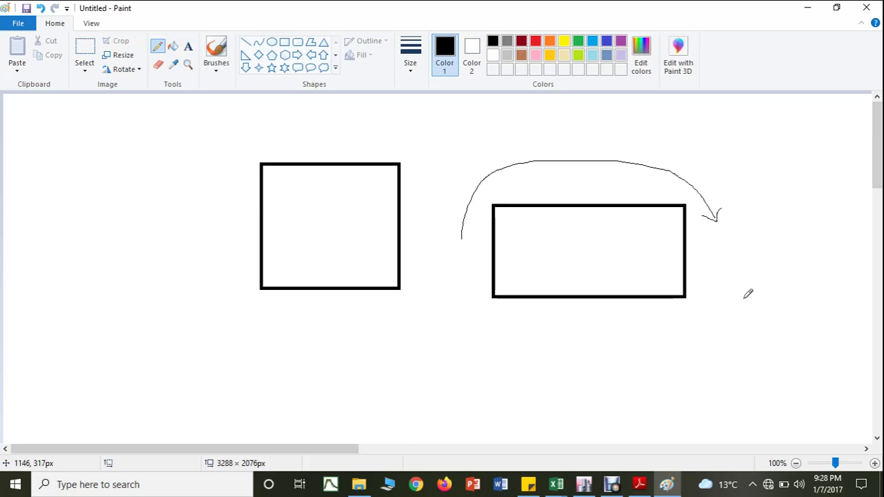
left_click_drag(585, 136, 591, 343)
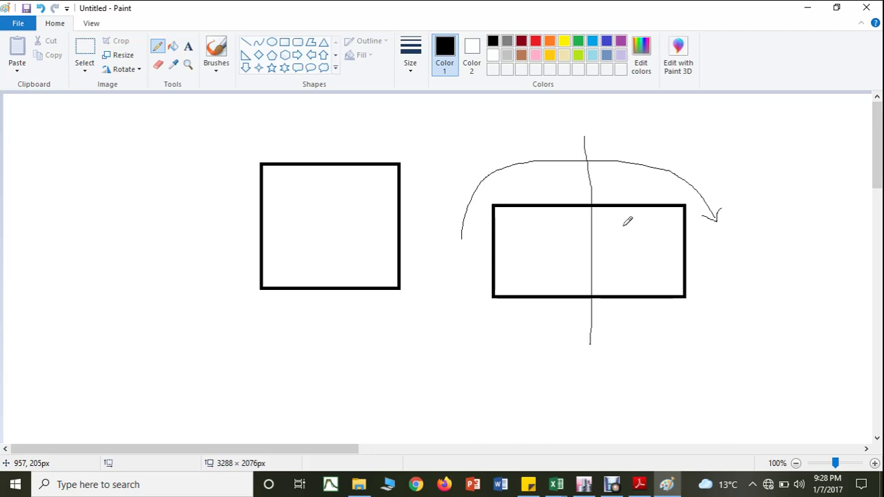
Step: Draw a rectangle about 250 × 150 px on the square's other side, adding a curved arrow around its short side and a horizontal axis line
left_click(290, 45)
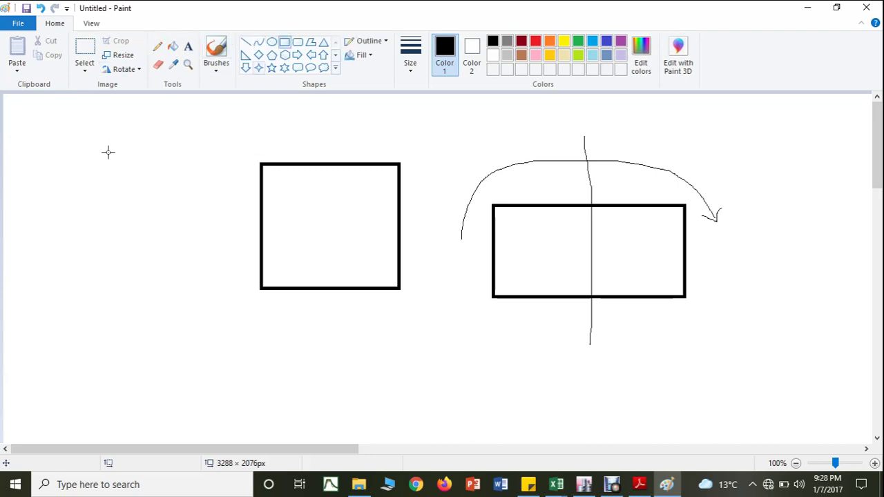
mouse_move(36, 195)
left_mouse_down()
mouse_move(120, 229)
mouse_move(200, 291)
left_mouse_up()
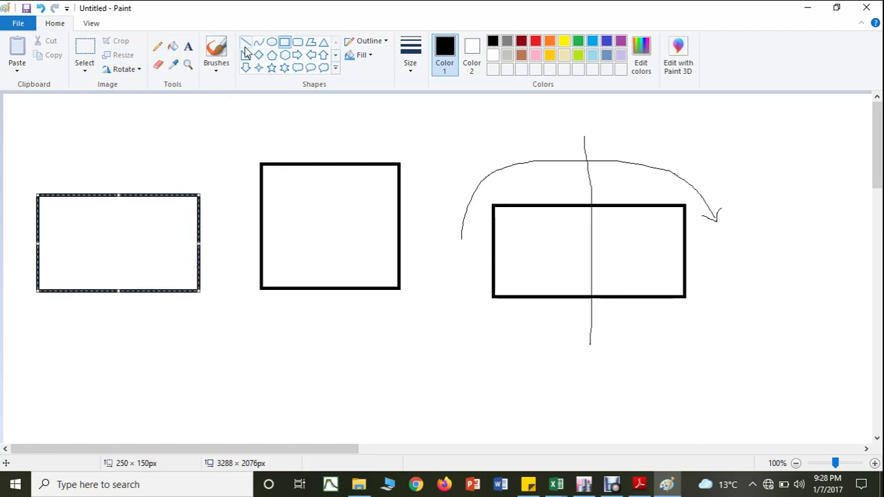
left_click(157, 46)
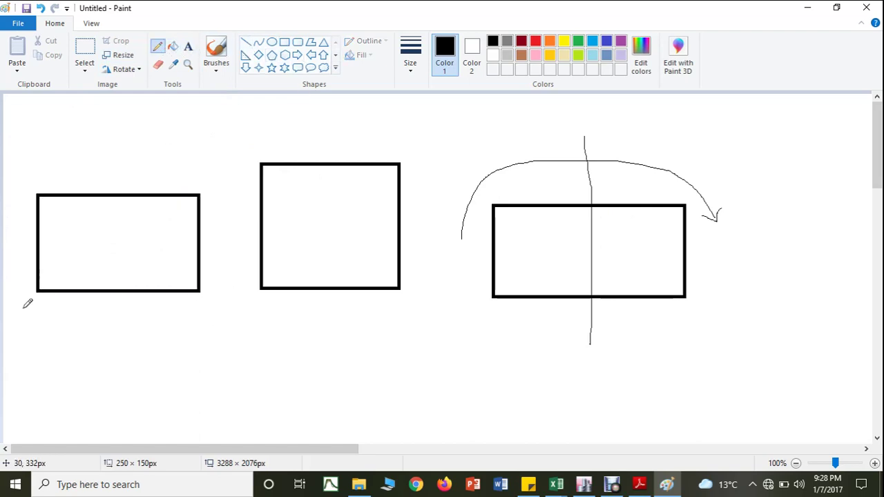
mouse_move(22, 308)
left_mouse_down()
mouse_move(23, 235)
mouse_move(44, 166)
mouse_move(58, 166)
mouse_move(51, 178)
left_mouse_up()
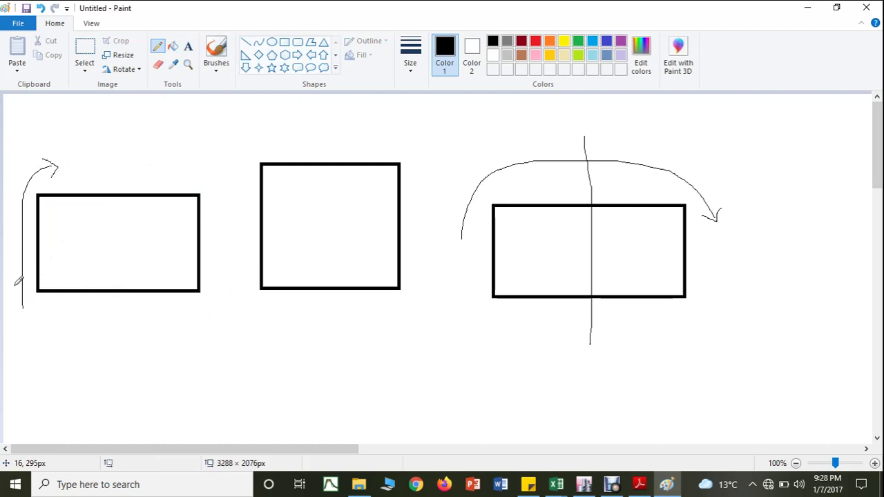
left_click_drag(22, 301, 50, 319)
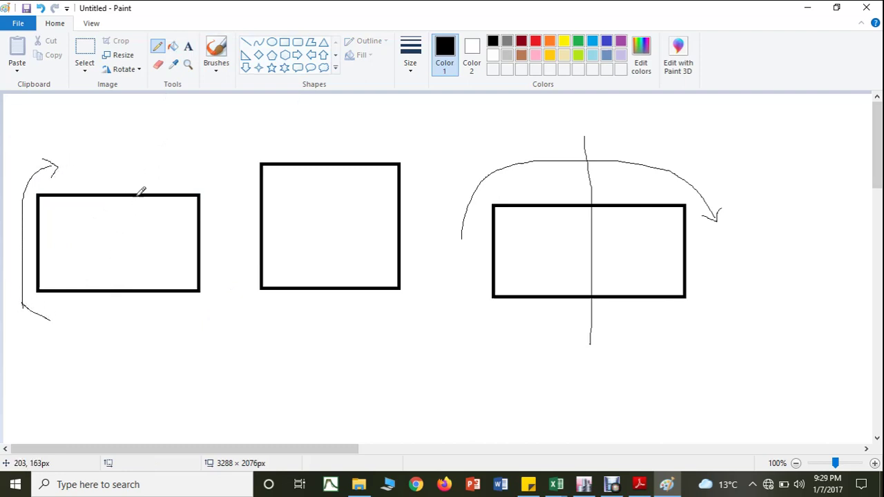
left_click_drag(8, 240, 237, 249)
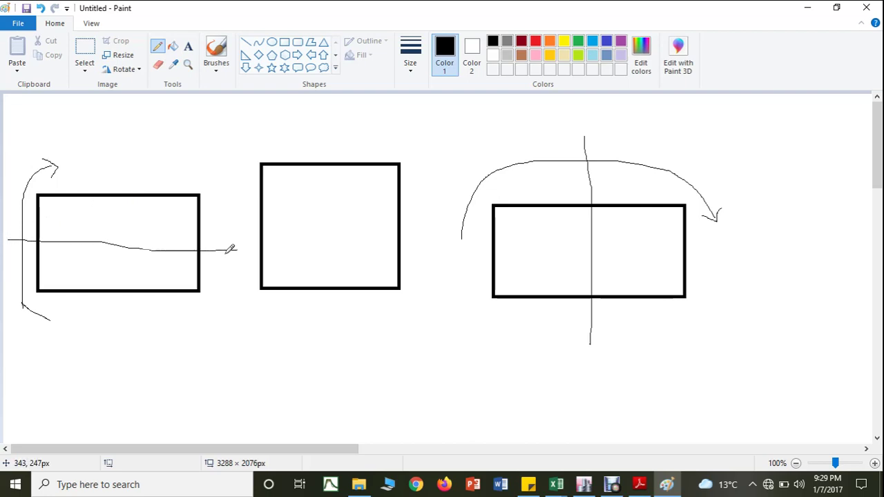
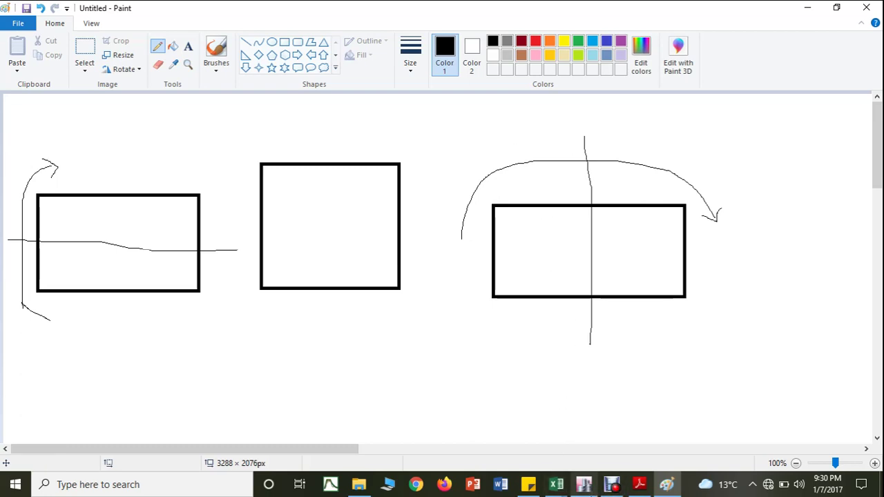
Step: Switch to ETABS and examine the column positions and orientations in the Story2 plan view
left_click(584, 484)
scroll(405, 223, "up", 3)
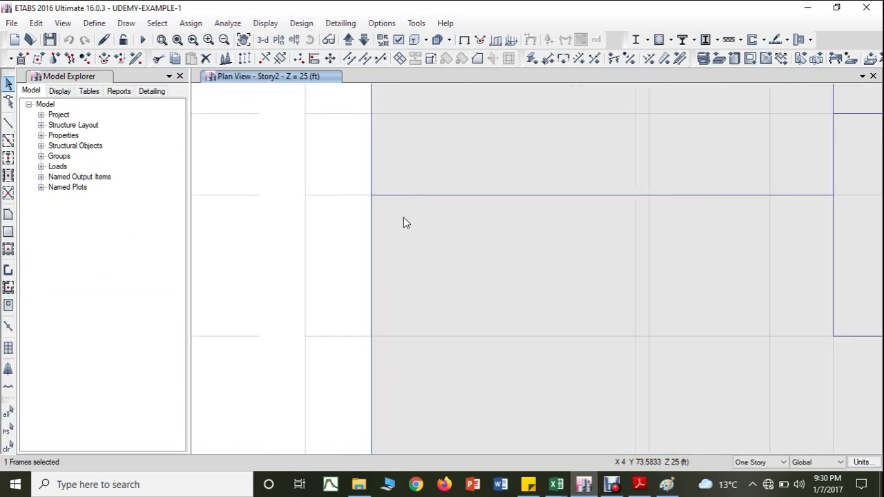
scroll(407, 217, "down", 3)
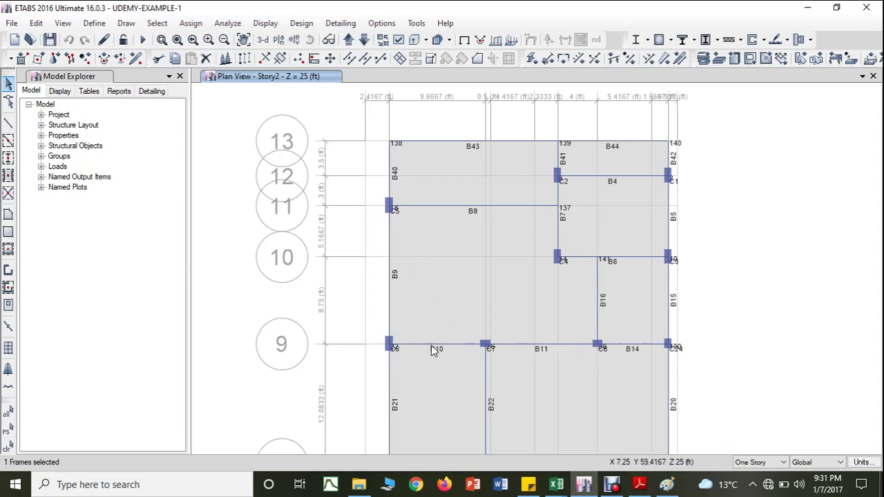
scroll(522, 358, "down", 3)
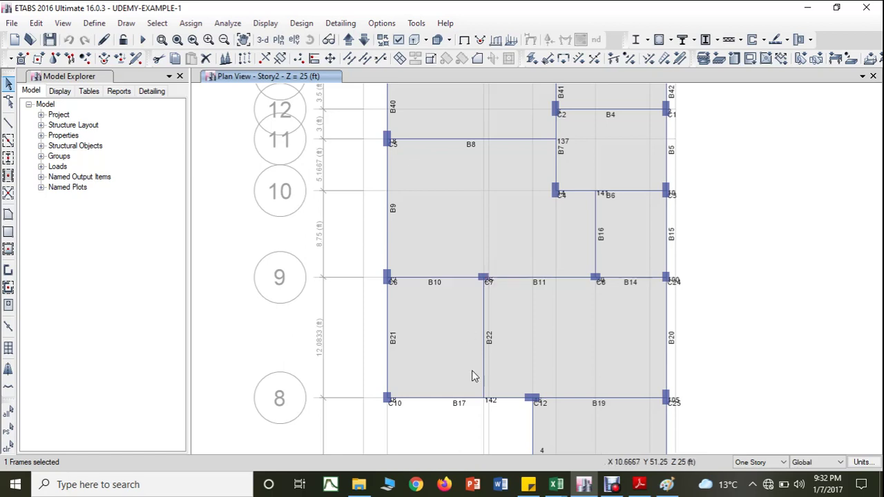
Step: Switch to the 2. COLUMN FORCES workbook in Excel and review the column list with its forces and dimensions
left_click(555, 484)
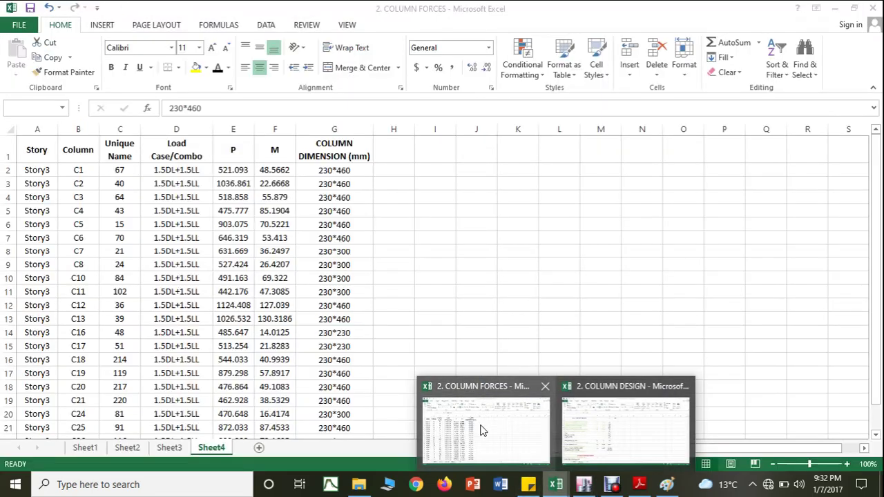
left_click(484, 428)
left_click(442, 265)
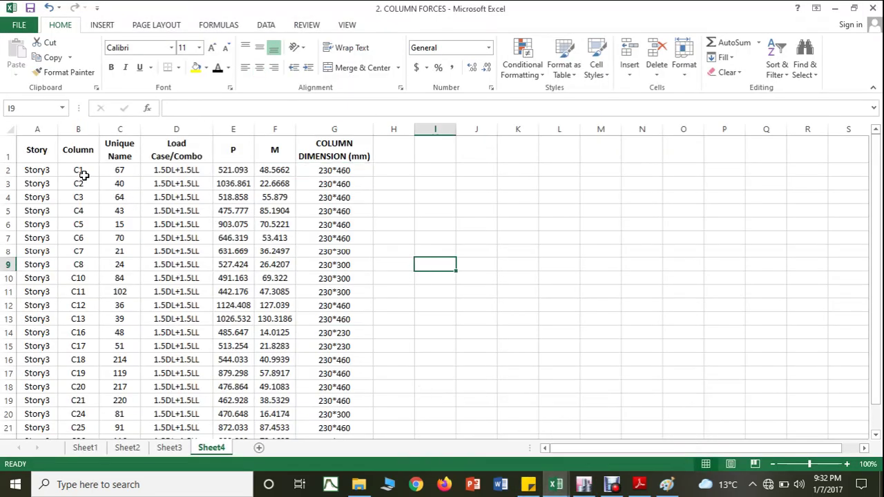
Step: Switch back to ETABS, display the model in 3D and focus on the base columns near grids 6 and 7
left_click(584, 484)
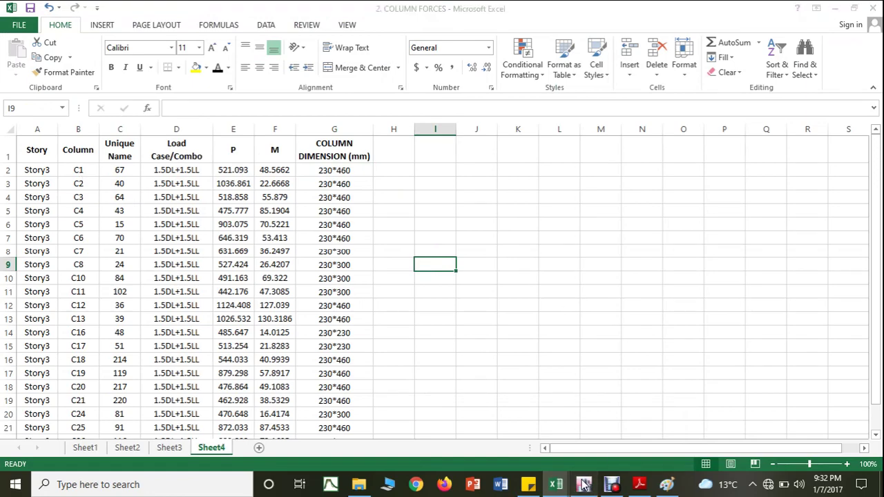
left_click(263, 39)
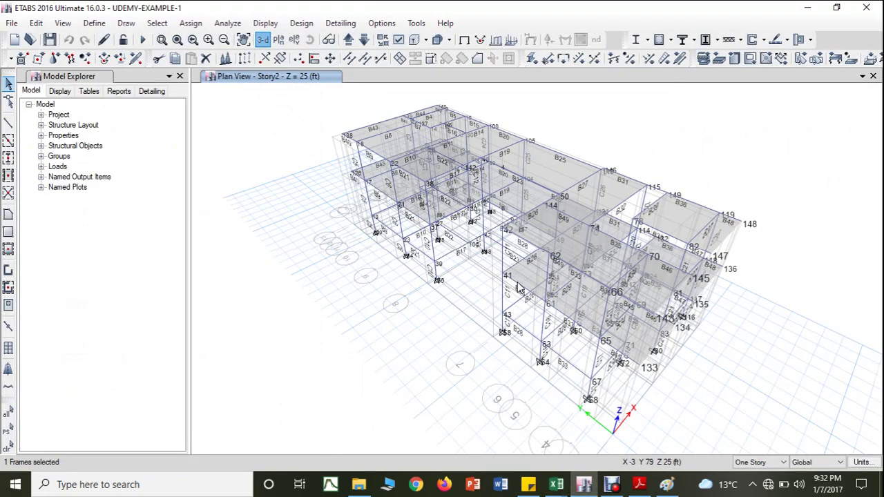
scroll(565, 357, "up", 5)
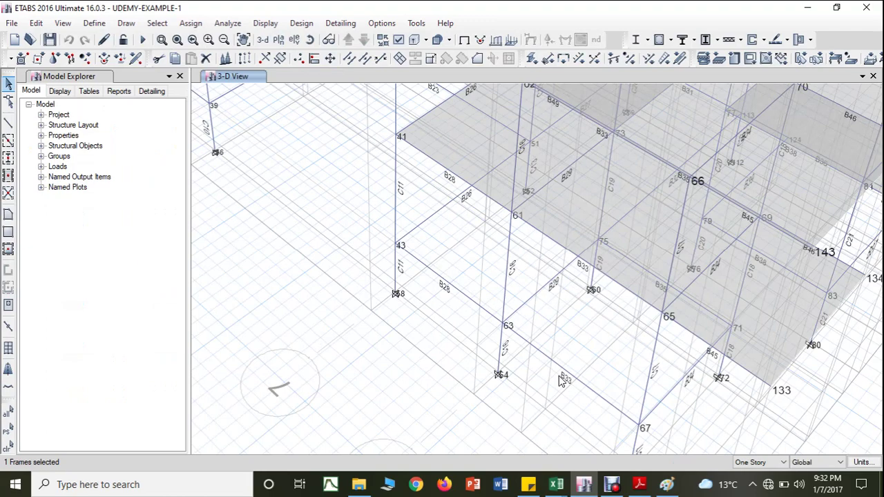
left_click_drag(558, 378, 537, 320)
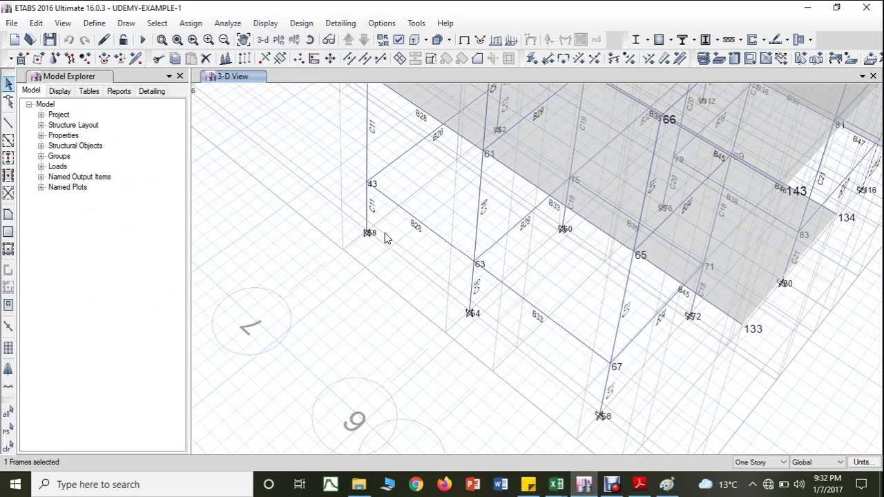
Step: Limit the building view to the story range with Story3 as top story and Base as bottom story
left_click(66, 25)
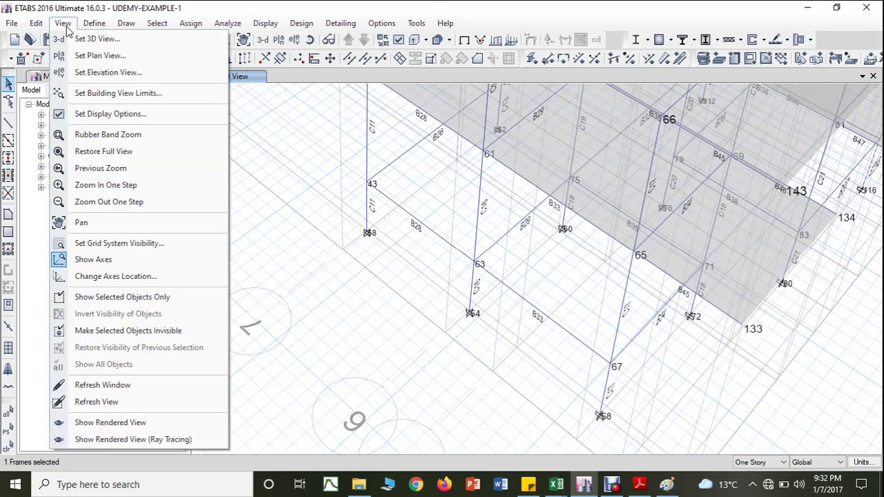
left_click(94, 94)
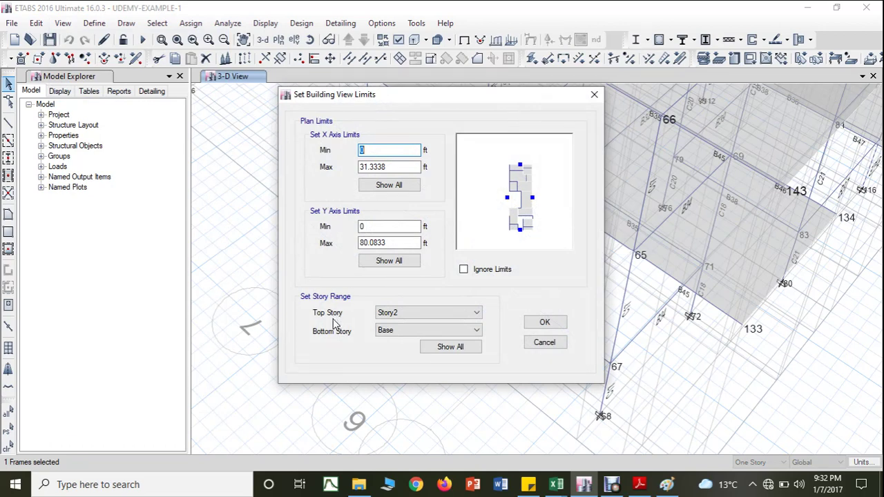
left_click(385, 333)
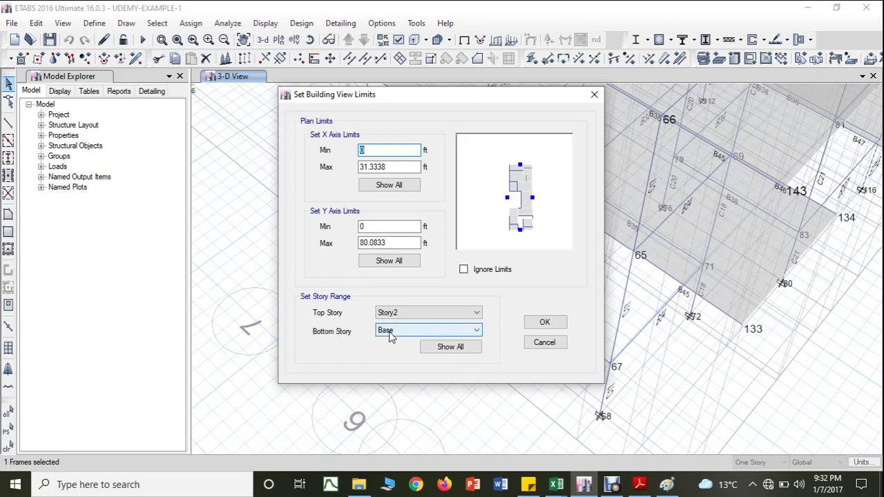
left_click(391, 335)
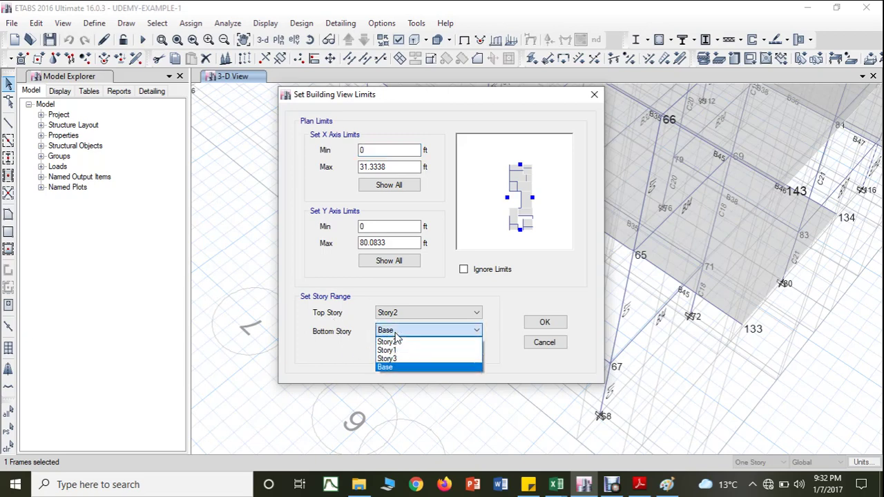
left_click(396, 337)
left_click(383, 314)
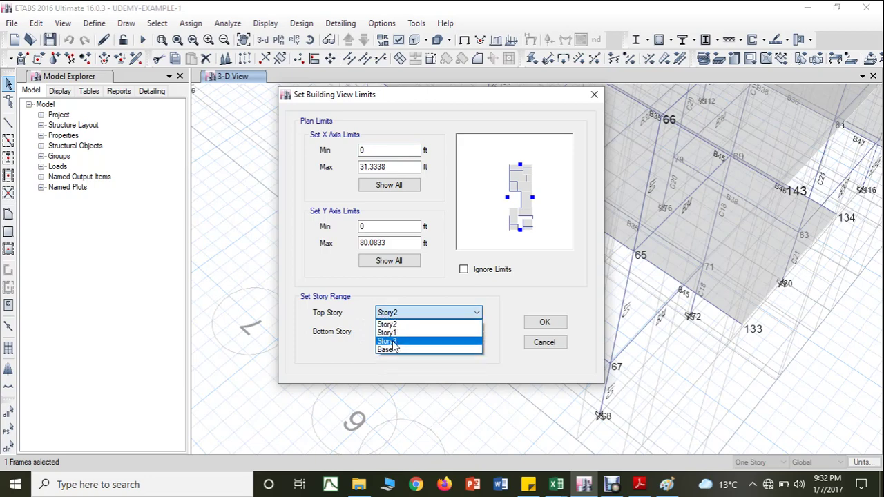
left_click(391, 341)
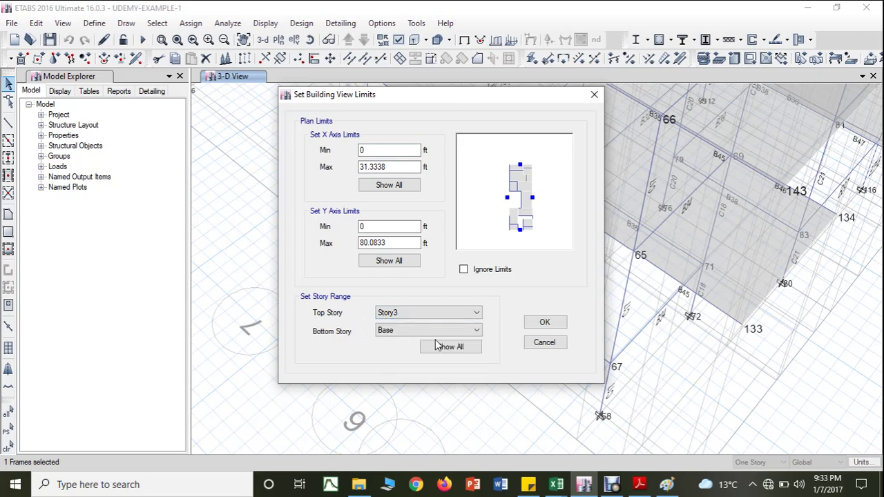
left_click(535, 322)
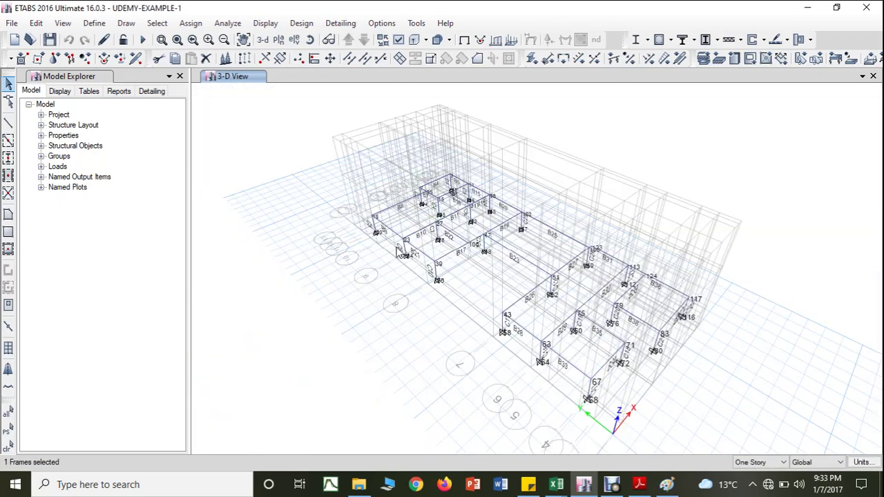
Step: Inspect the lowest-level columns and beams in the extruded 3D view, and return to the line display
scroll(397, 253, "up", 5)
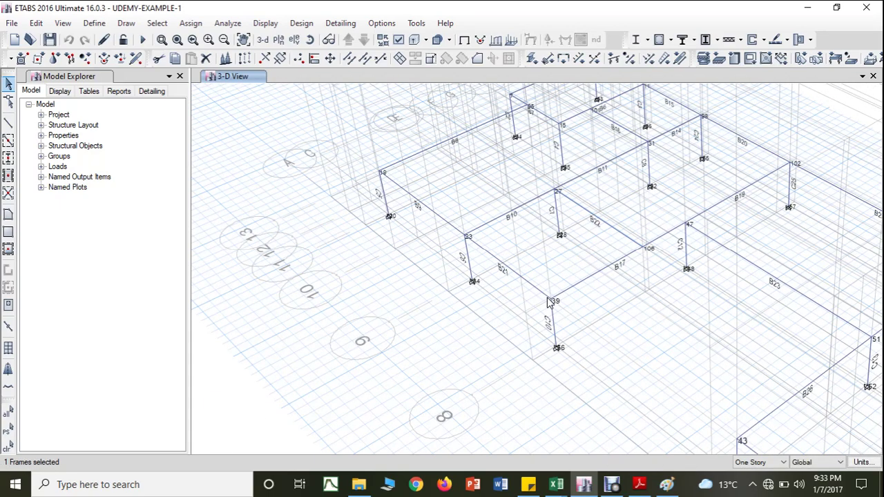
left_click_drag(547, 302, 476, 235)
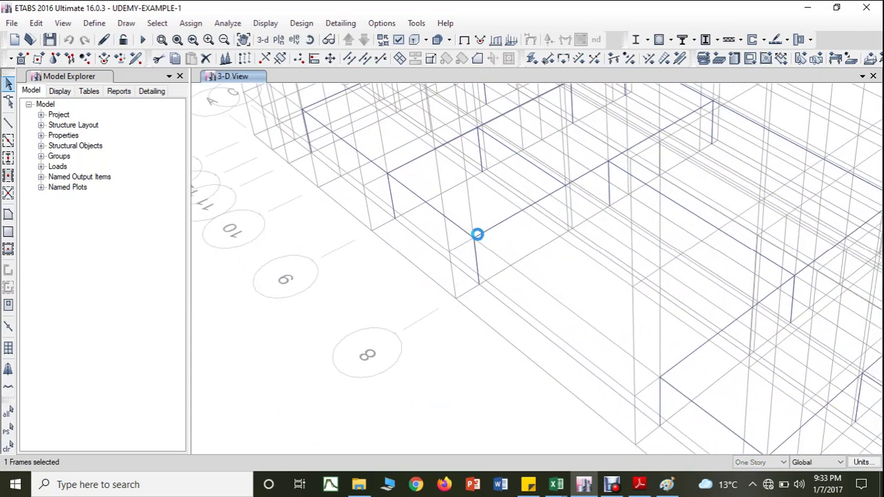
left_click(414, 40)
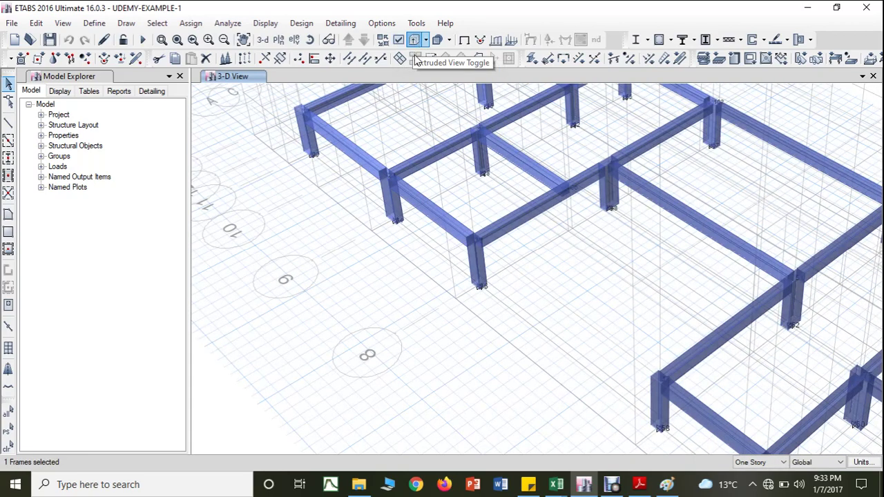
left_click_drag(477, 246, 419, 175)
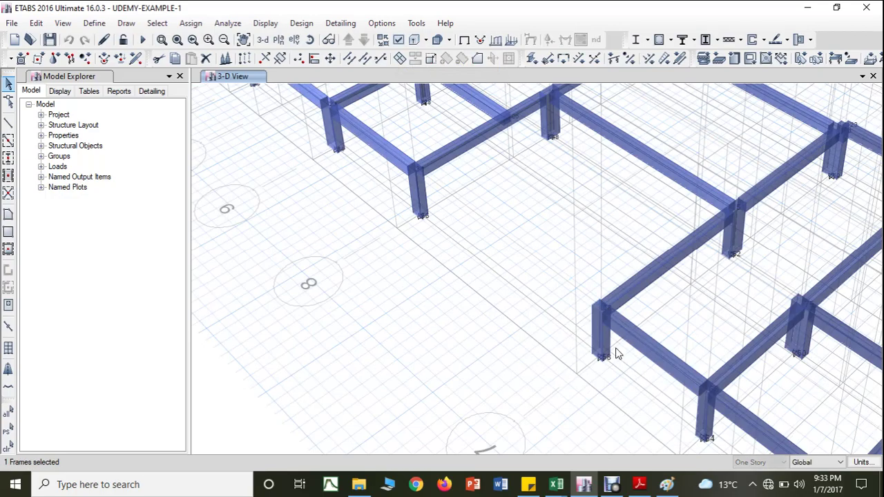
left_click_drag(616, 371, 499, 264)
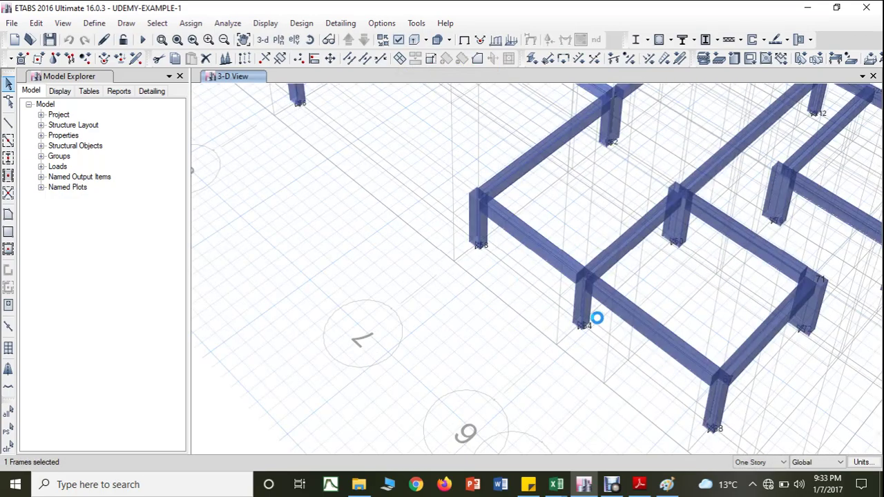
scroll(594, 321, "down", 5)
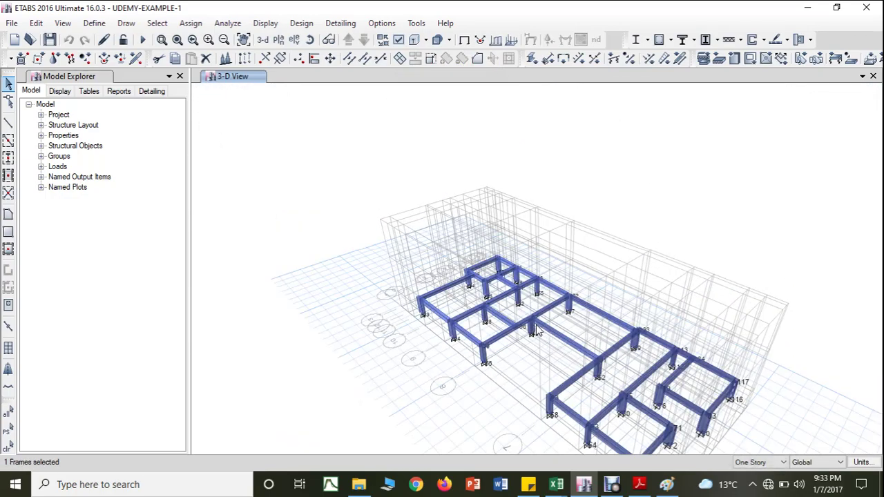
scroll(536, 325, "up", 5)
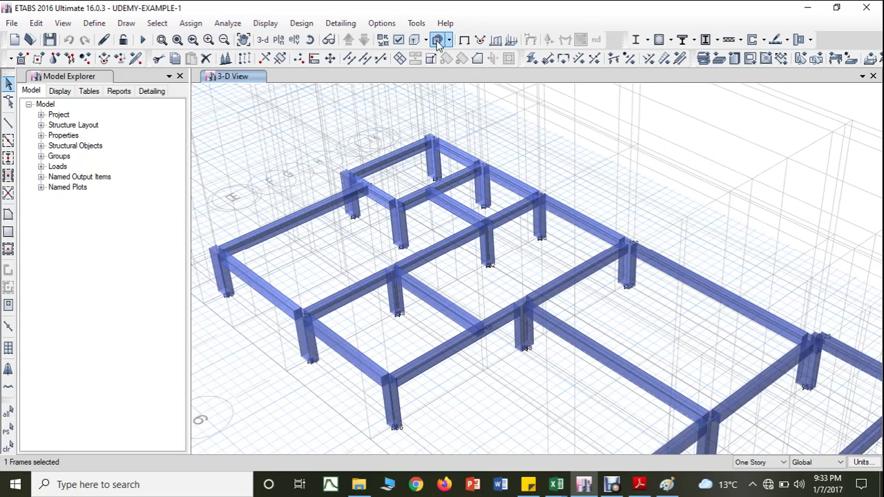
left_click(414, 40)
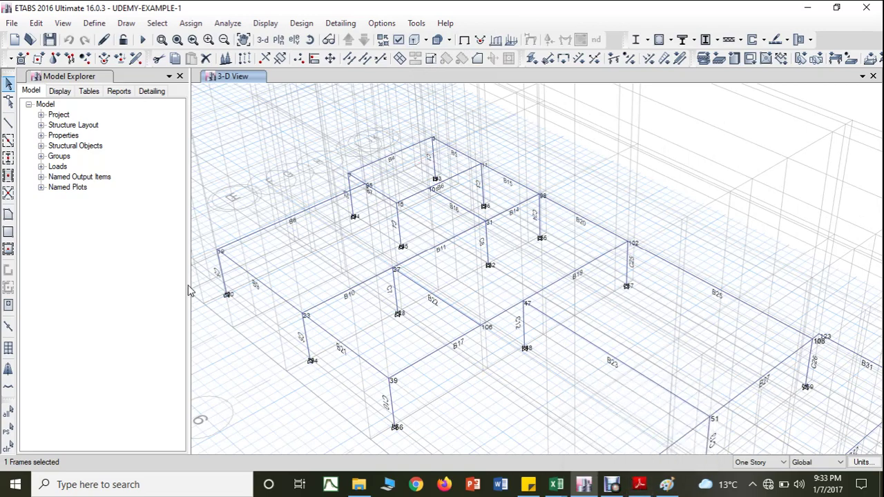
Step: Check the column list in the 2. COLUMN FORCES workbook in Excel and return to the ETABS model
scroll(224, 281, "up", 5)
left_click_drag(254, 275, 337, 275)
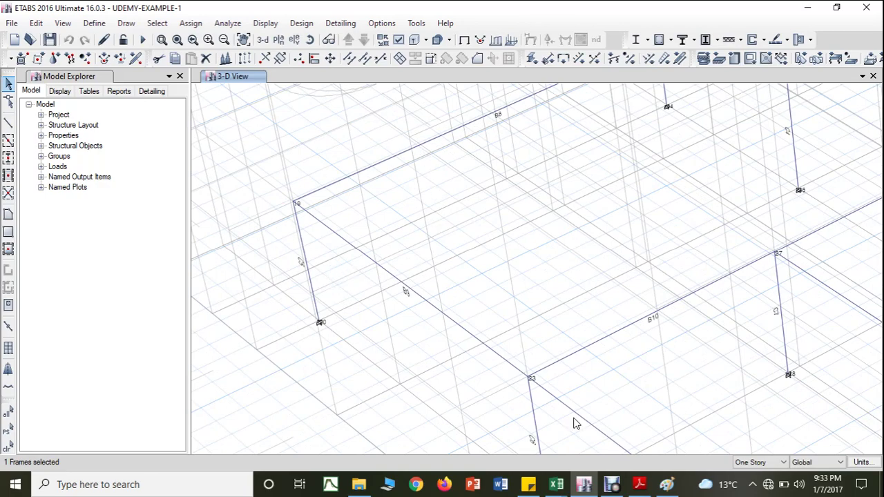
mouse_move(558, 487)
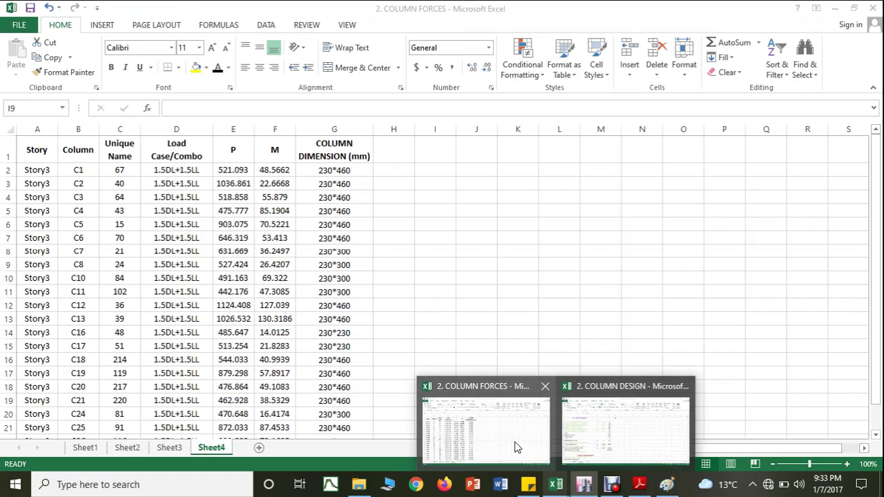
left_click(517, 446)
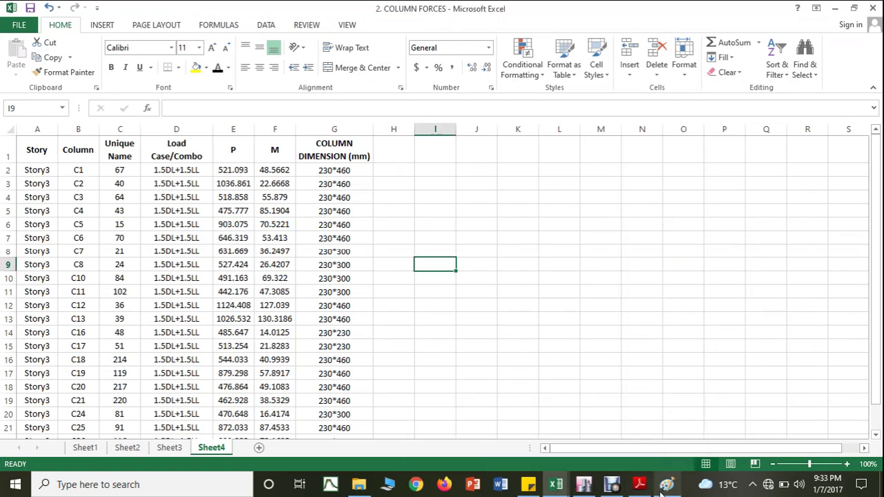
left_click(589, 489)
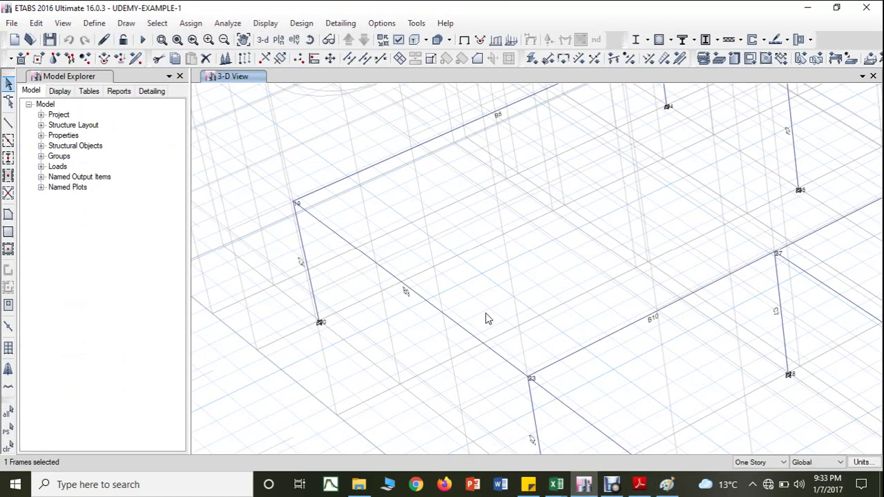
Step: Examine the labelled base columns along the outer edge of the model, from grid 8 down to the corner near the origin
left_click_drag(486, 313, 452, 134)
left_click_drag(661, 351, 491, 207)
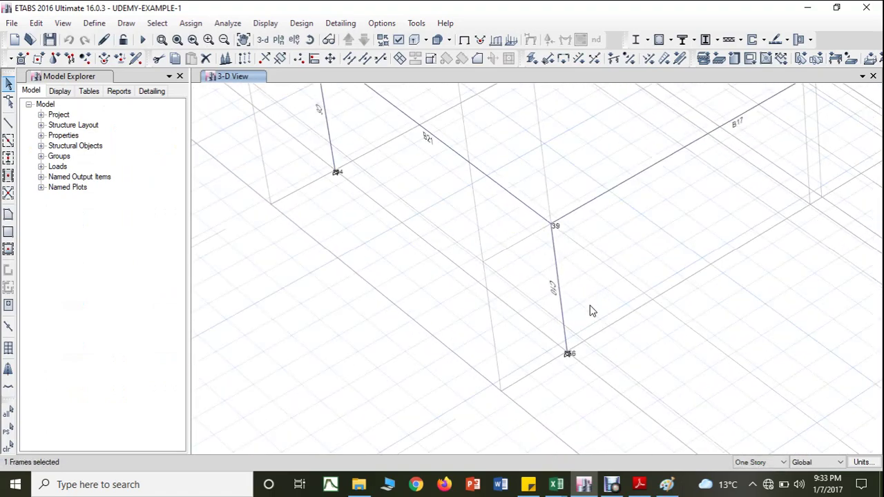
left_click_drag(544, 253, 423, 123)
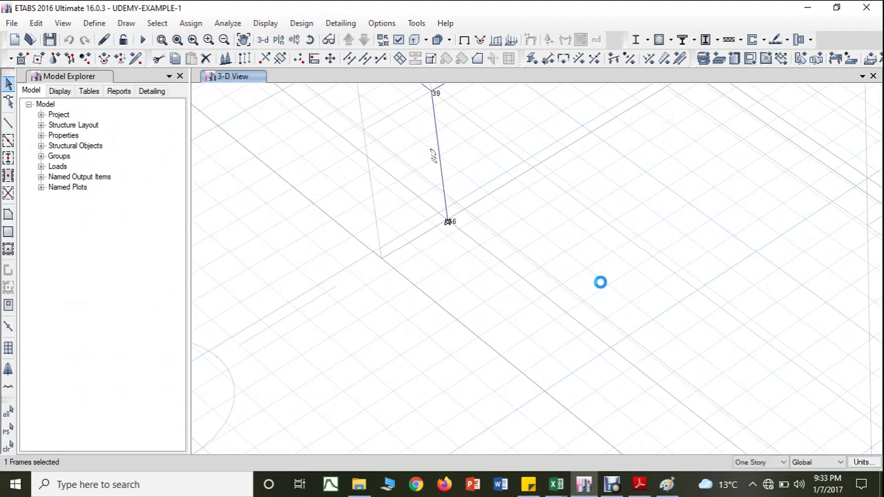
left_click_drag(583, 278, 430, 175)
left_click_drag(598, 276, 439, 153)
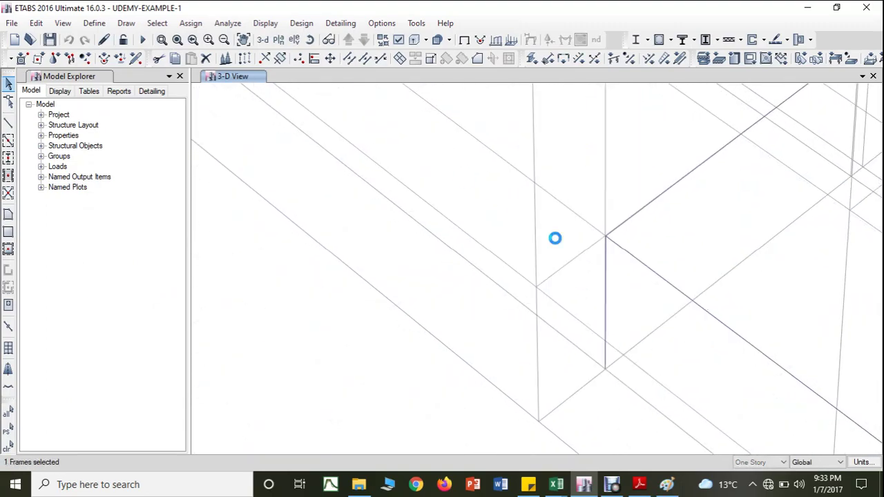
left_click_drag(678, 337, 488, 205)
scroll(649, 308, "down", 3)
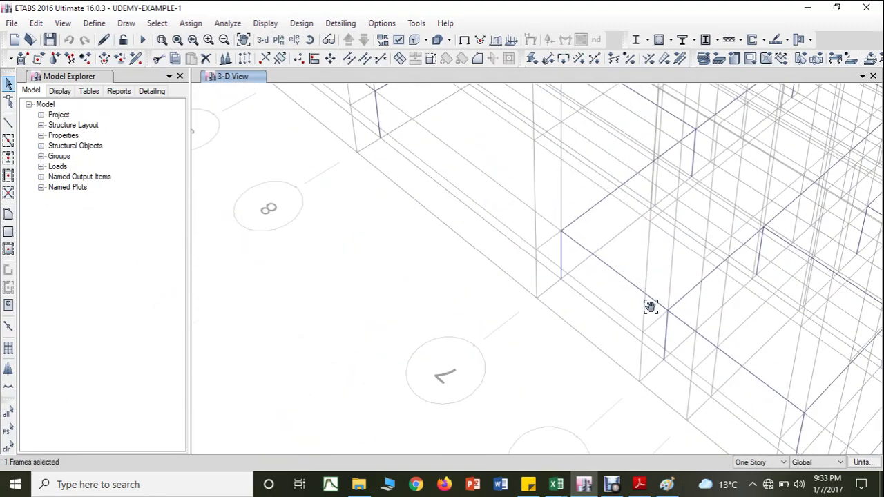
left_click_drag(650, 308, 512, 188)
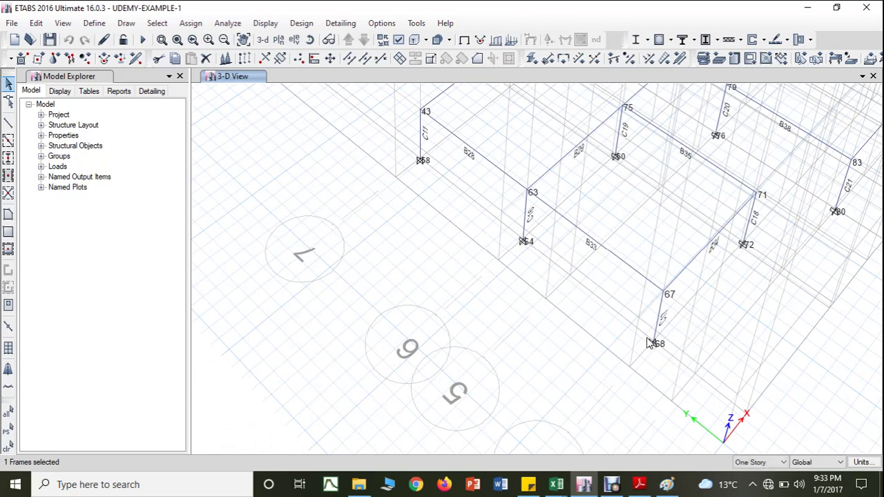
left_click_drag(713, 333, 590, 345)
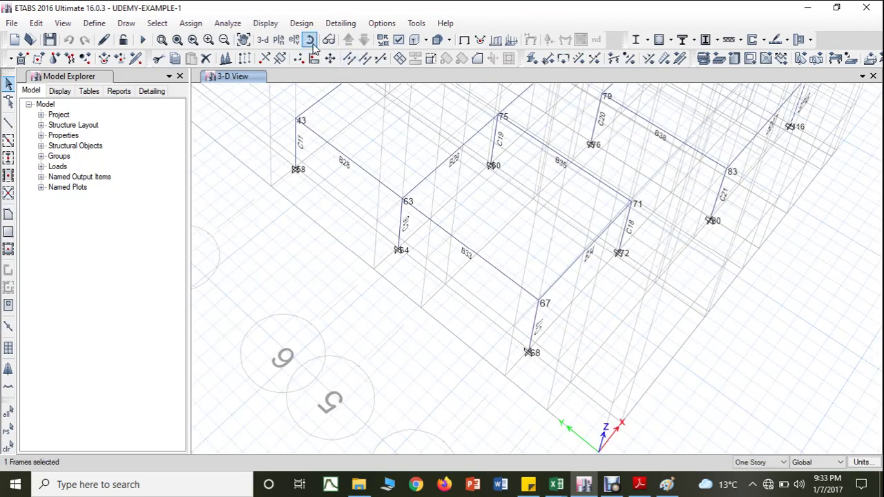
Step: Restore the default 3D view and rotate the model for a close, low-angle look at corner column C17
left_click(262, 40)
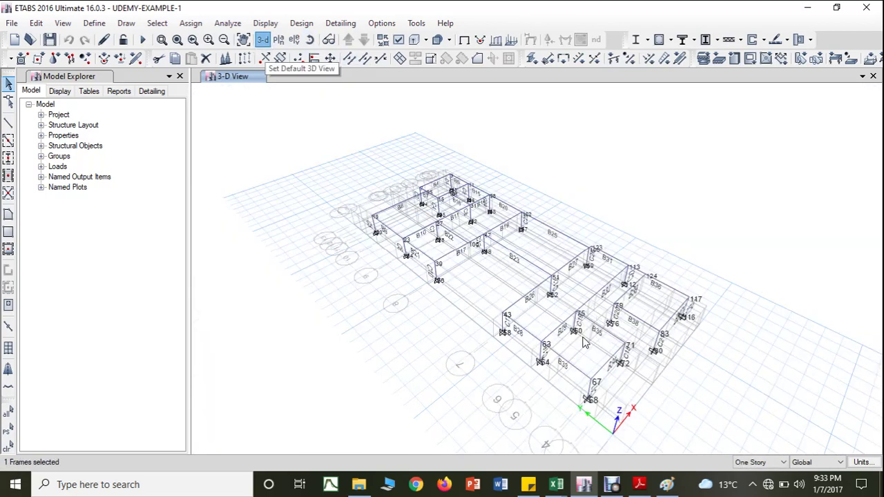
scroll(605, 402, "up", 4)
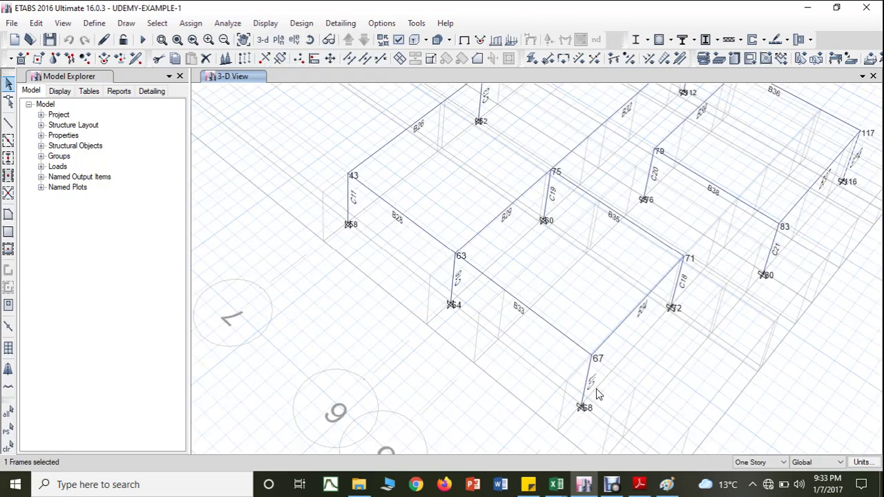
scroll(598, 393, "up", 2)
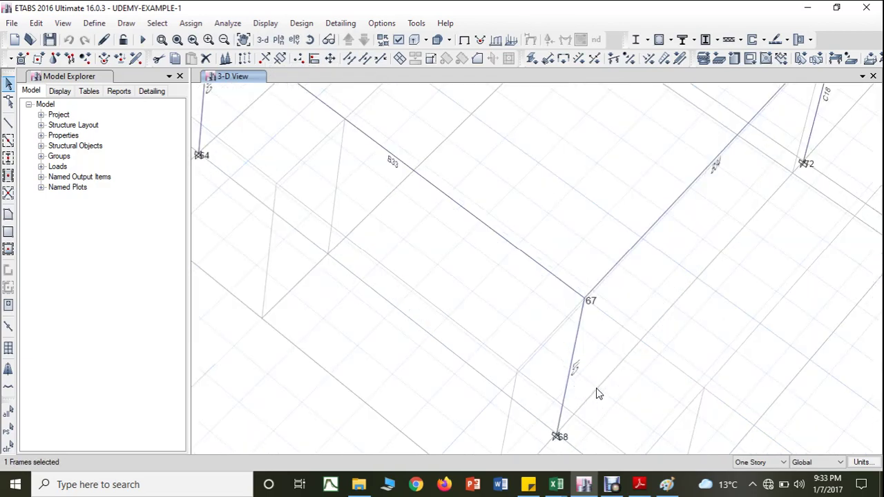
left_click_drag(598, 393, 564, 336)
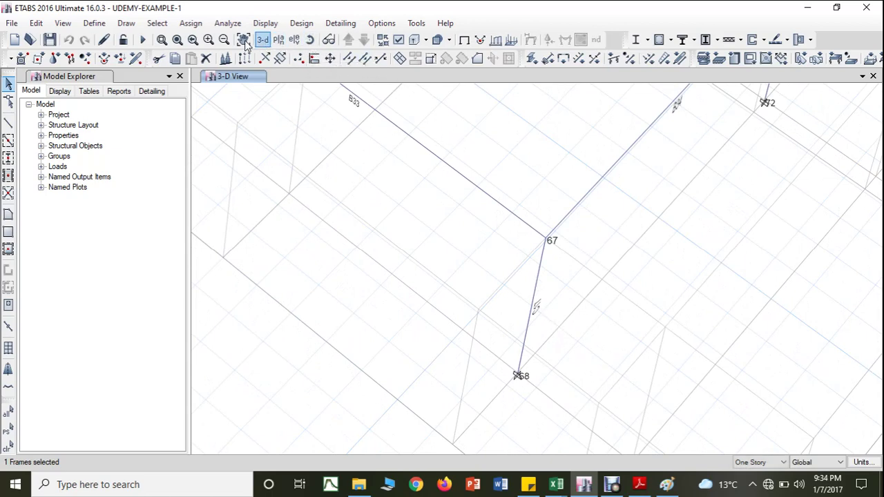
left_click(310, 40)
left_click_drag(626, 372, 532, 450)
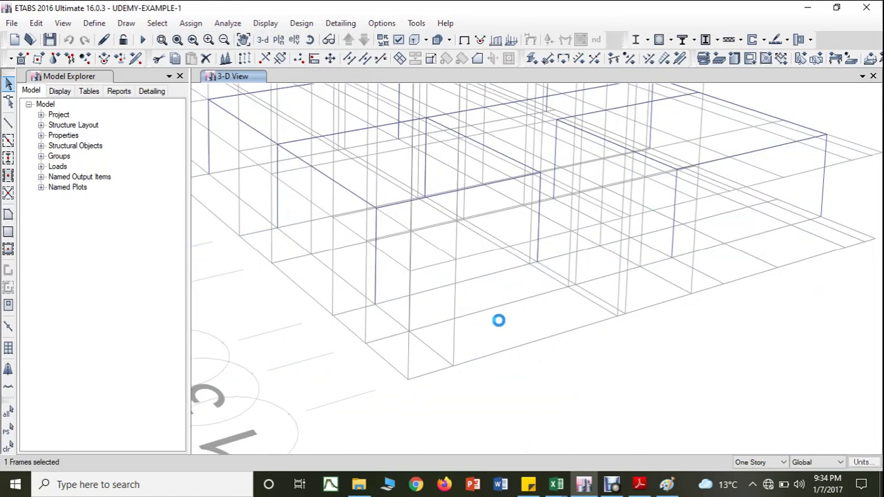
scroll(388, 264, "up", 3)
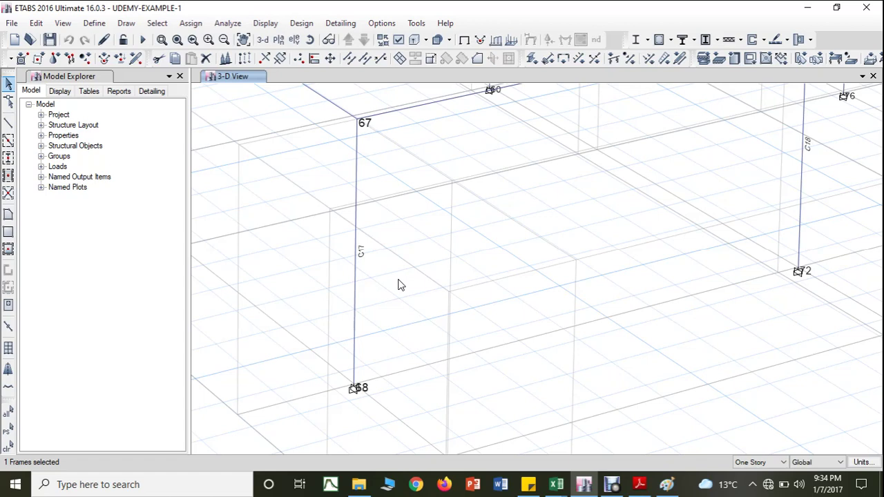
Step: Inspect corner column C17 and its connecting beams in the extruded view, and return to the line display
left_click(414, 39)
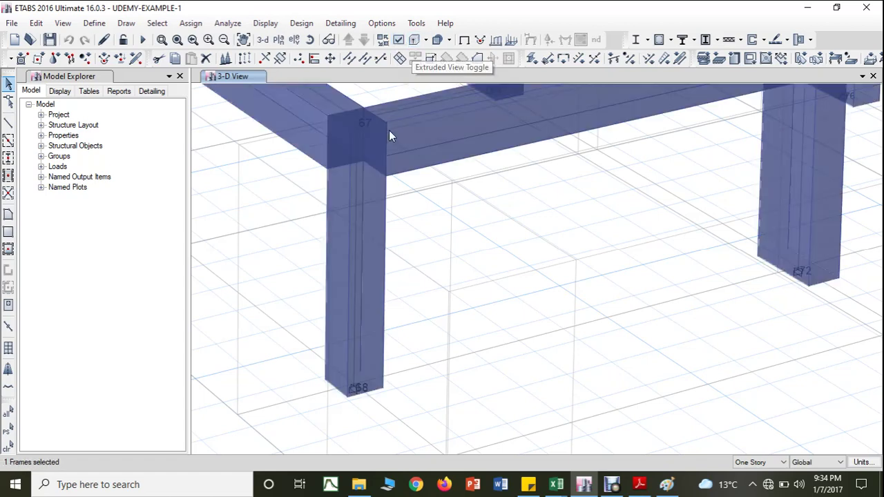
left_click_drag(391, 208, 393, 232)
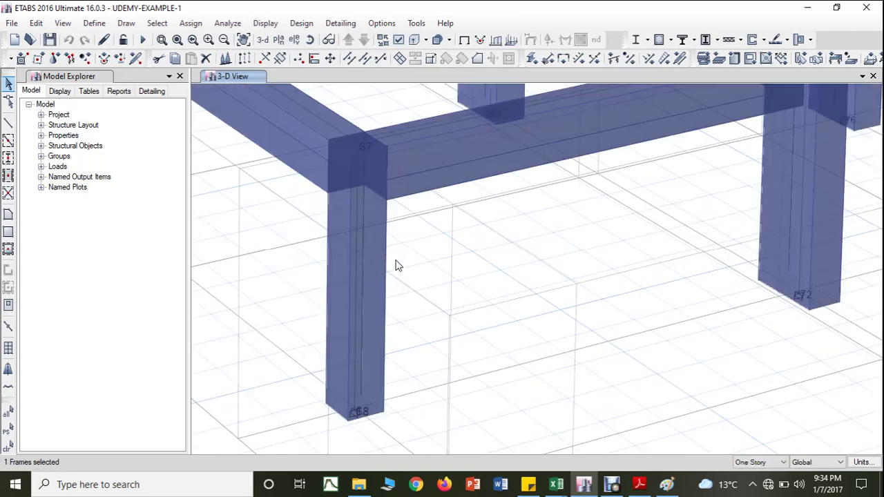
scroll(397, 266, "down", 3)
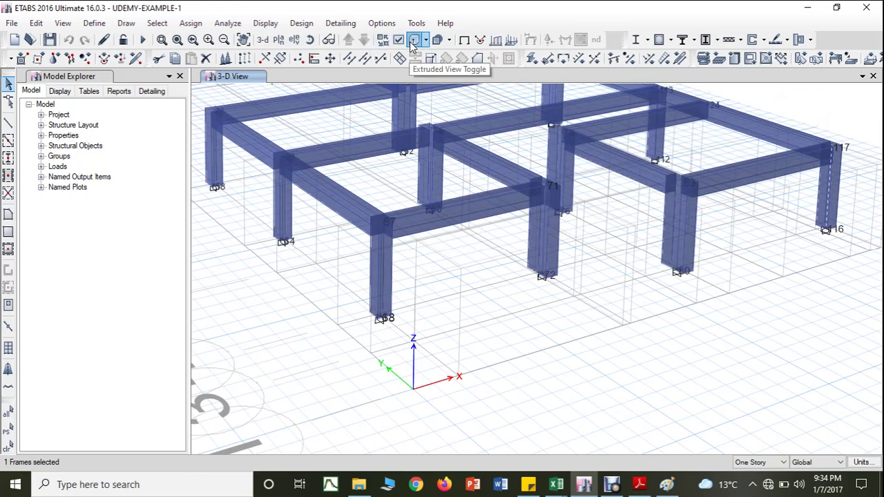
left_click(415, 40)
scroll(433, 206, "up", 3)
scroll(390, 286, "down", 3)
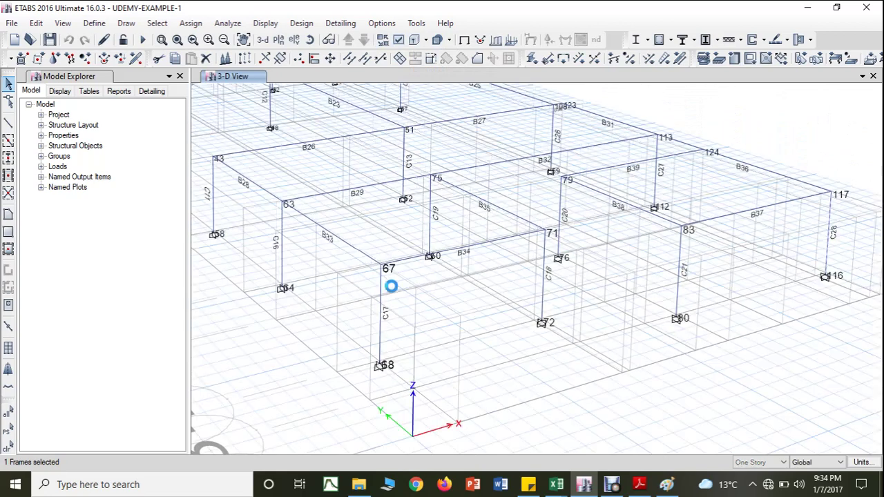
Step: Open the Story3 plan view and examine the shape of column C17 and its beams B33 and B34
left_click(277, 40)
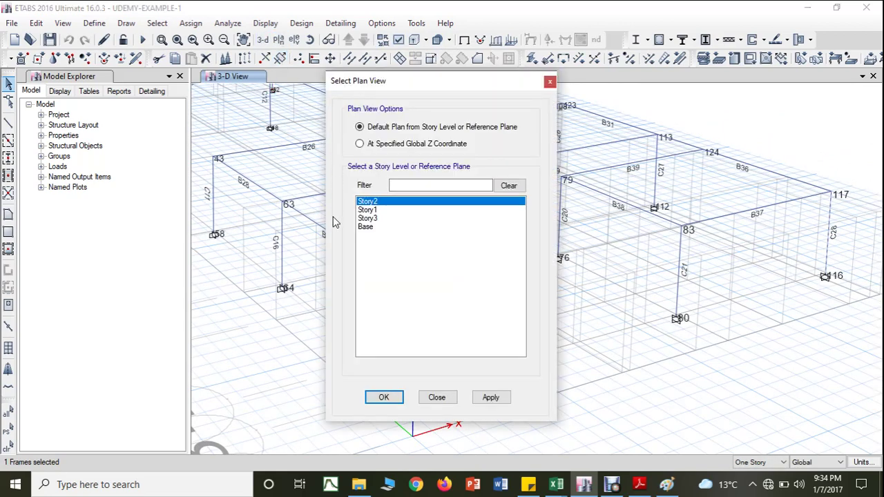
left_click(371, 219)
left_click(384, 397)
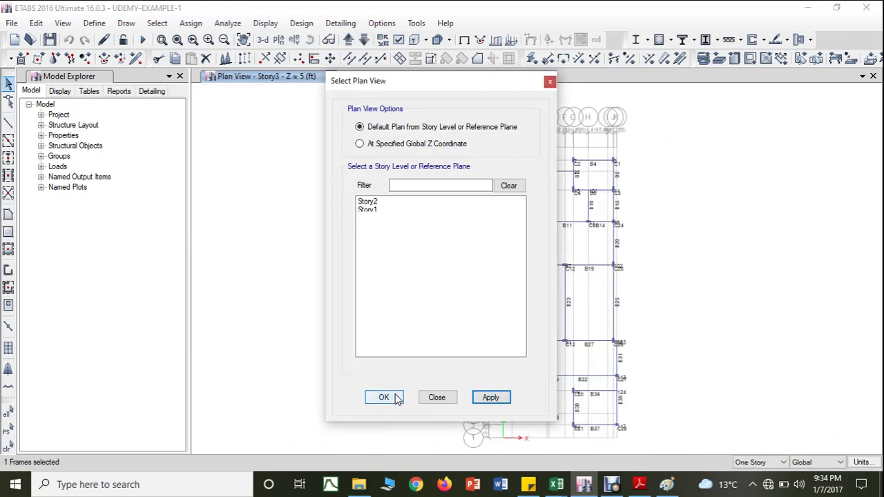
scroll(533, 422, "up", 3)
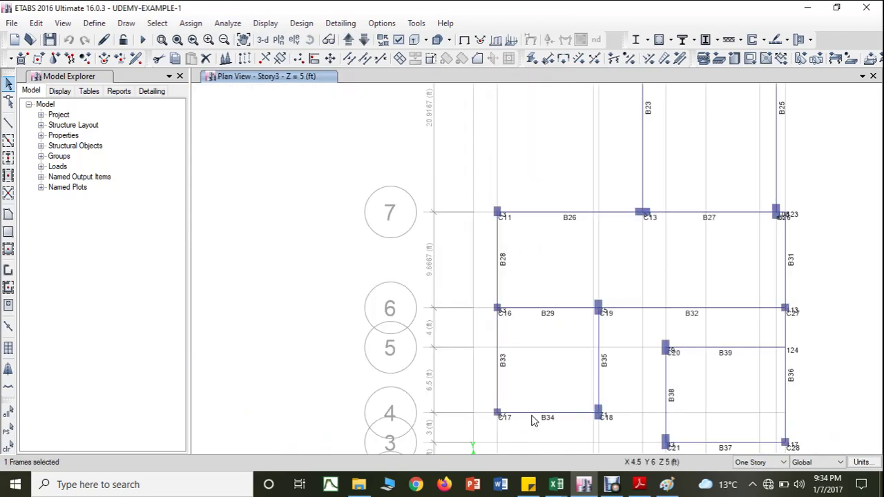
left_click_drag(532, 416, 499, 379)
scroll(469, 379, "up", 5)
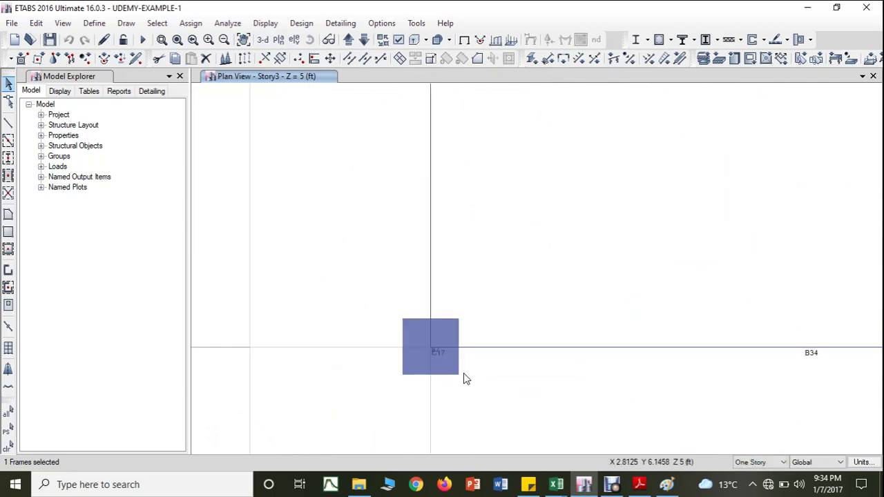
scroll(556, 385, "down", 3)
left_click_drag(598, 402, 513, 361)
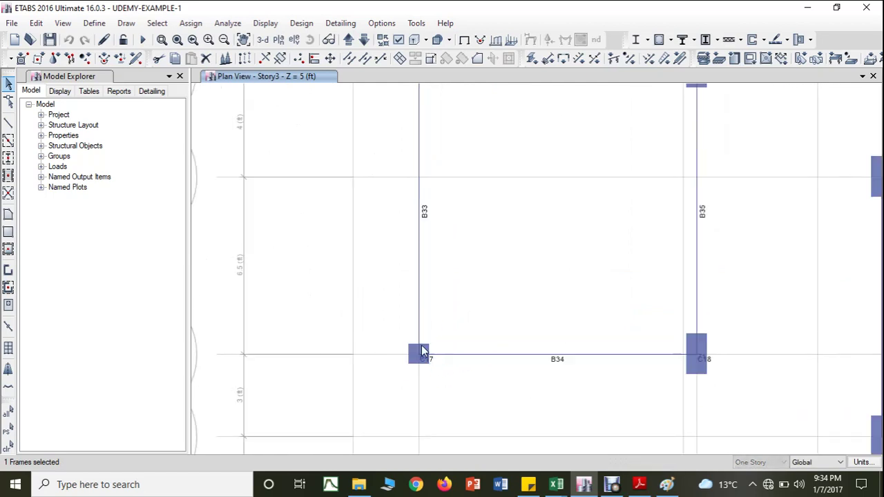
scroll(471, 343, "down", 3)
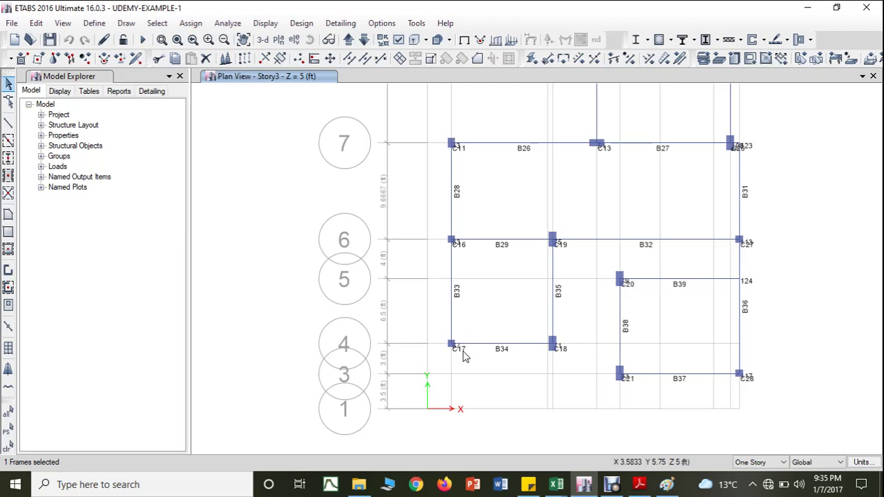
Step: Switch to the 2. COLUMN FORCES workbook and highlight the C17 row from story to column dimension
left_click(557, 484)
left_click(516, 437)
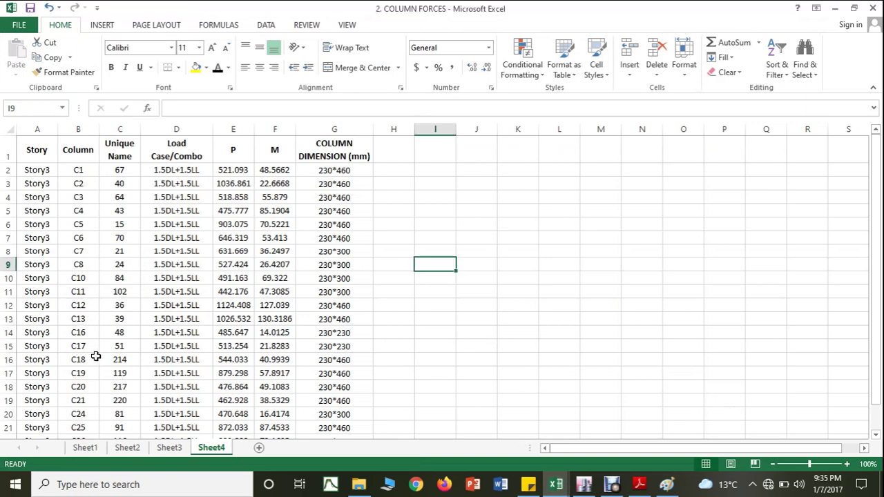
left_click(350, 347)
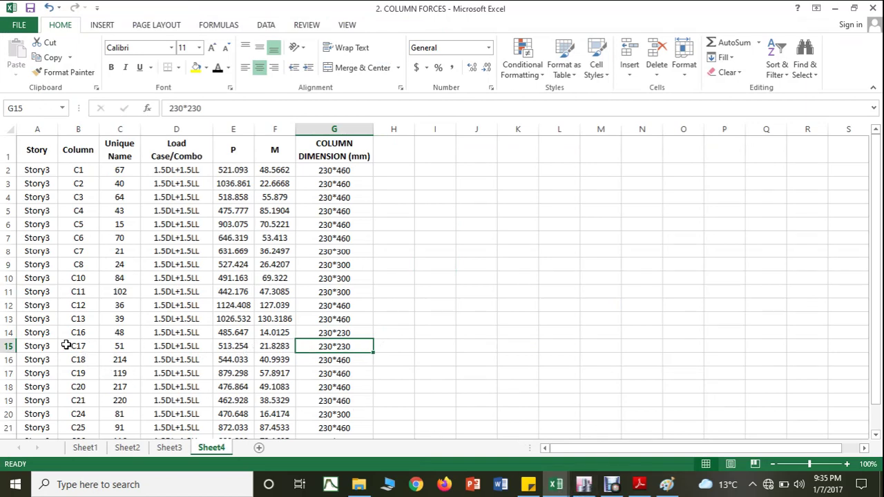
left_click_drag(36, 345, 323, 354)
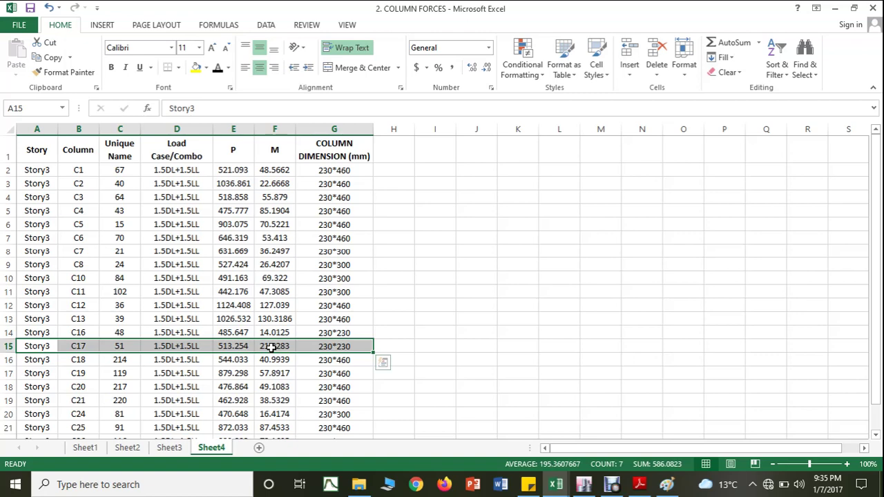
Step: Switch to the 2. COLUMN DESIGN workbook and set the first column number in D1 to 17
left_click(556, 484)
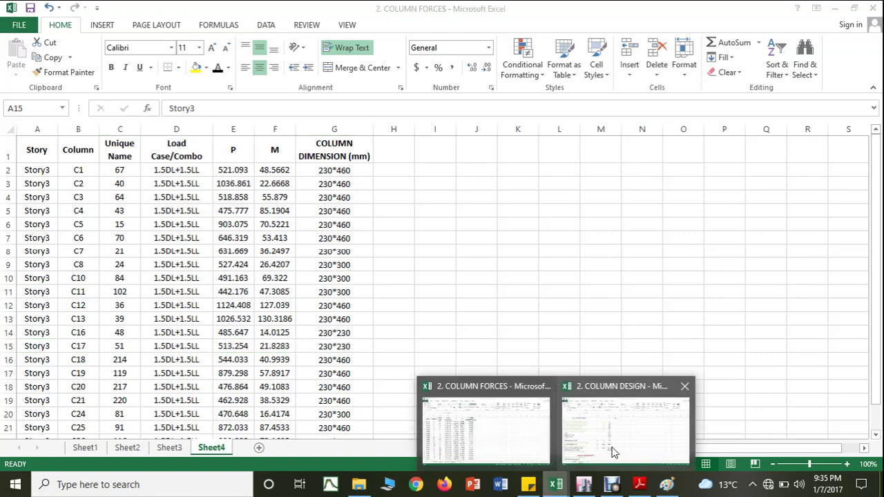
left_click(613, 453)
left_click(329, 145)
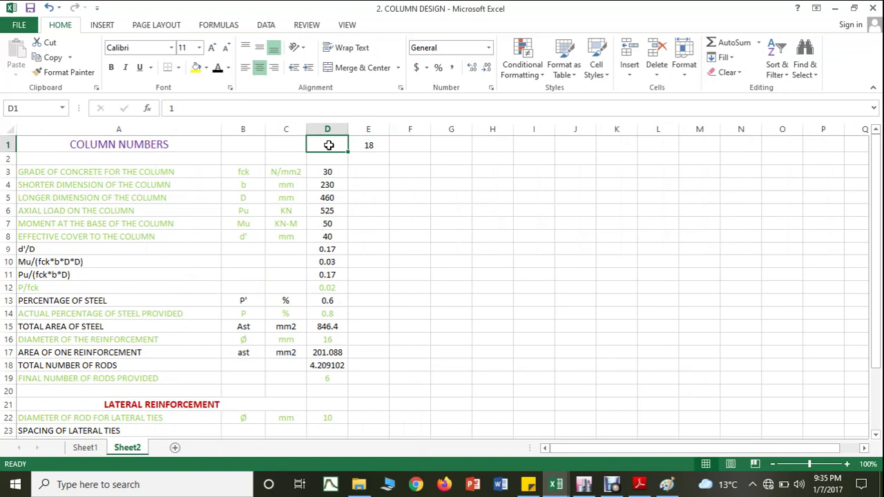
type("1")
key("Return")
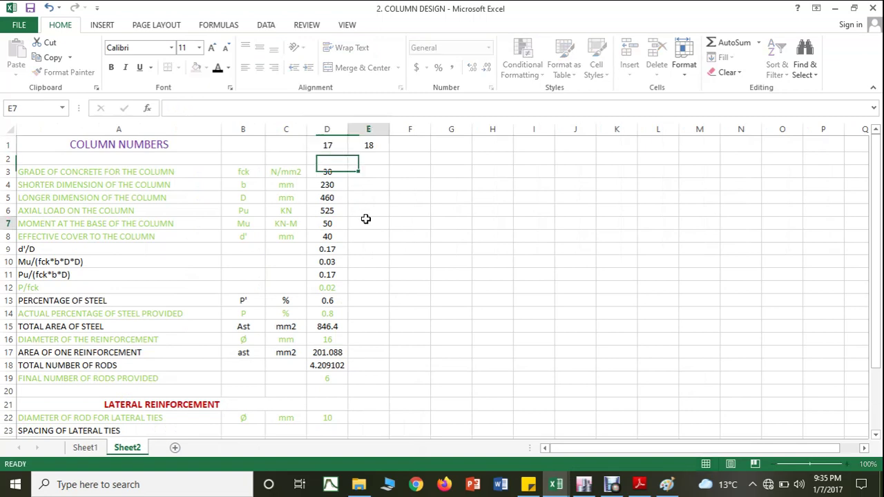
left_click(364, 219)
Step: Set the longer dimension of column 17 to 230 mm in the design sheet
left_click(334, 181)
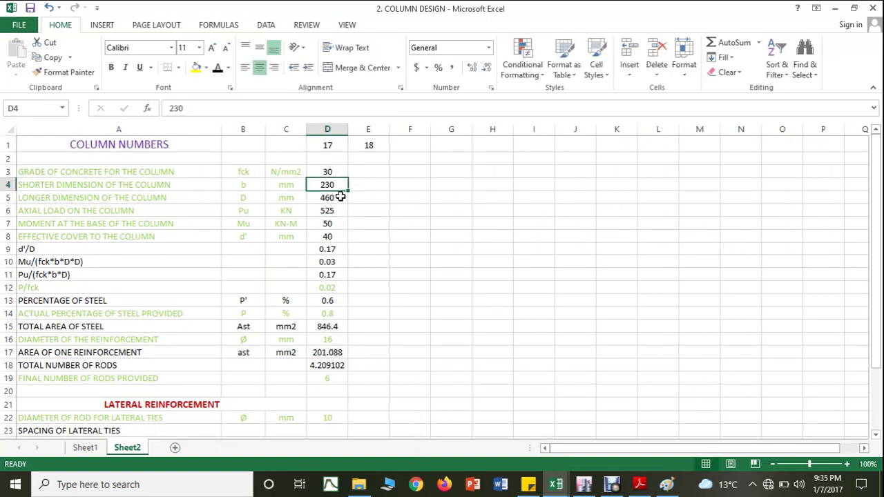
left_click(341, 197)
type("230")
left_click(375, 262)
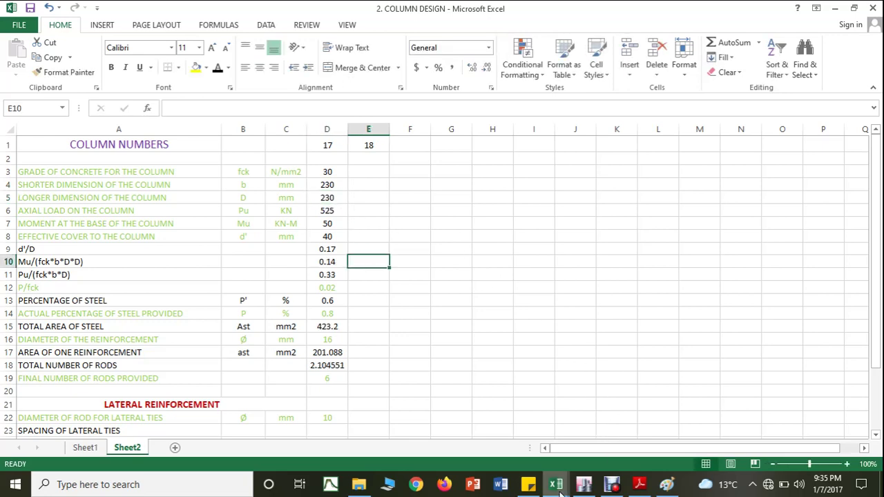
Step: Switch to the 2. COLUMN FORCES workbook and highlight the C17 row to read its axial force and moment
mouse_move(556, 484)
left_click(536, 453)
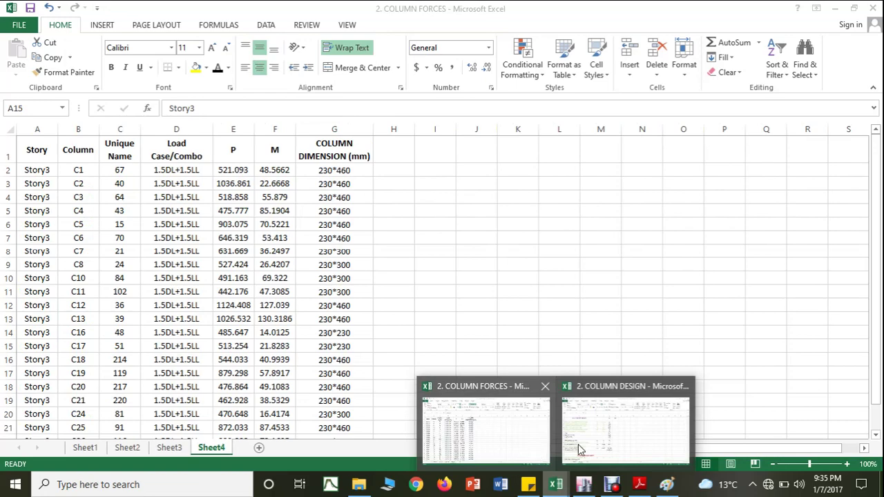
key("ctrl+shift+Right")
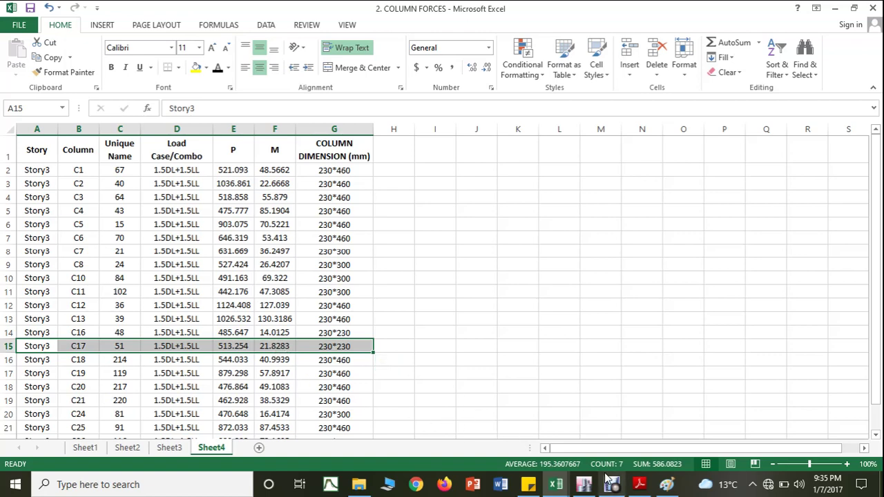
Step: Return to the 2. COLUMN DESIGN workbook and set column 17's axial load to 520 kN and base moment to 22 kN-m
mouse_move(566, 491)
left_click(617, 453)
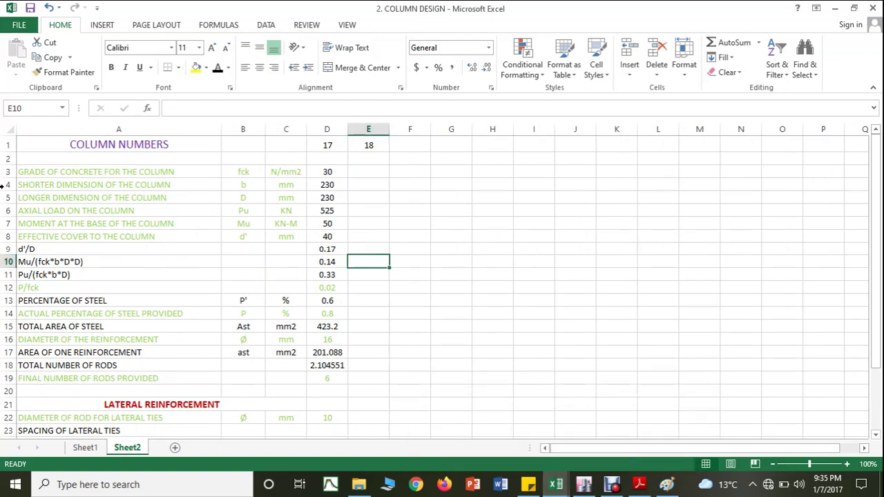
left_click(341, 214)
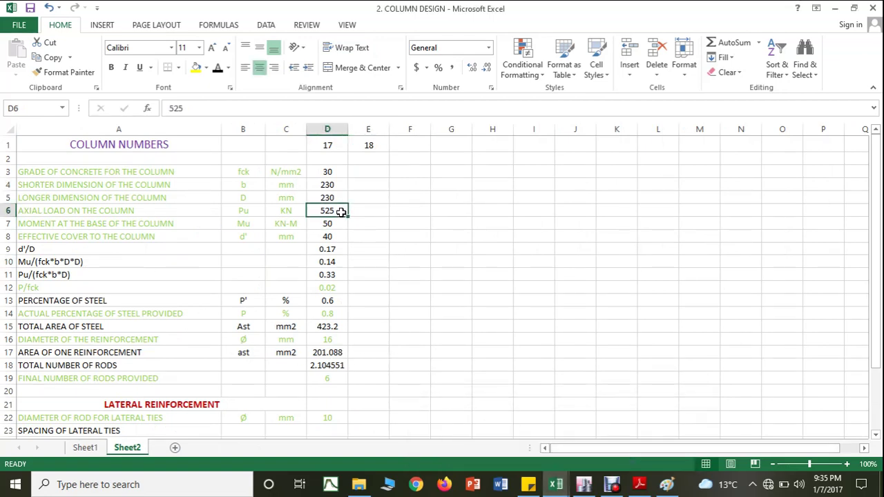
type("520")
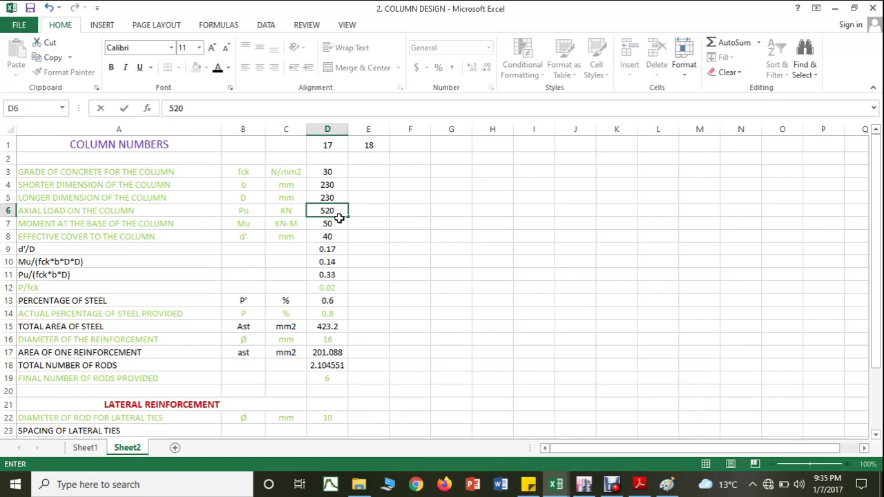
left_click(335, 223)
type("22")
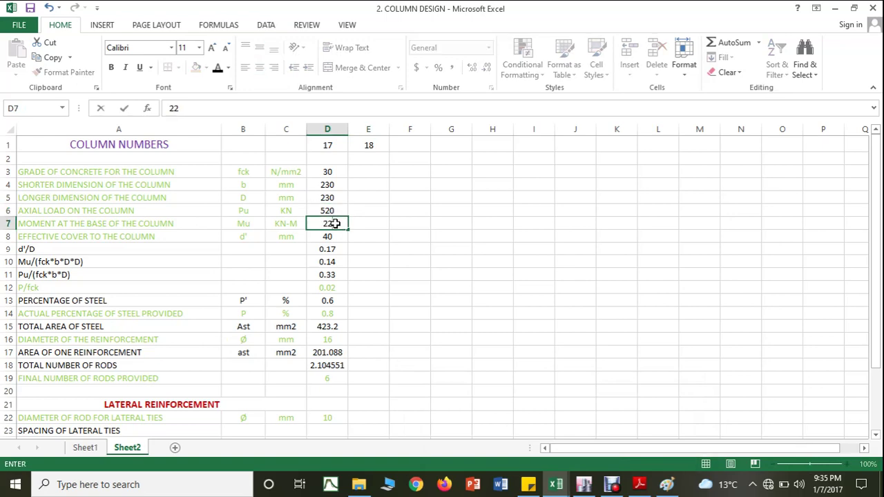
left_click(376, 279)
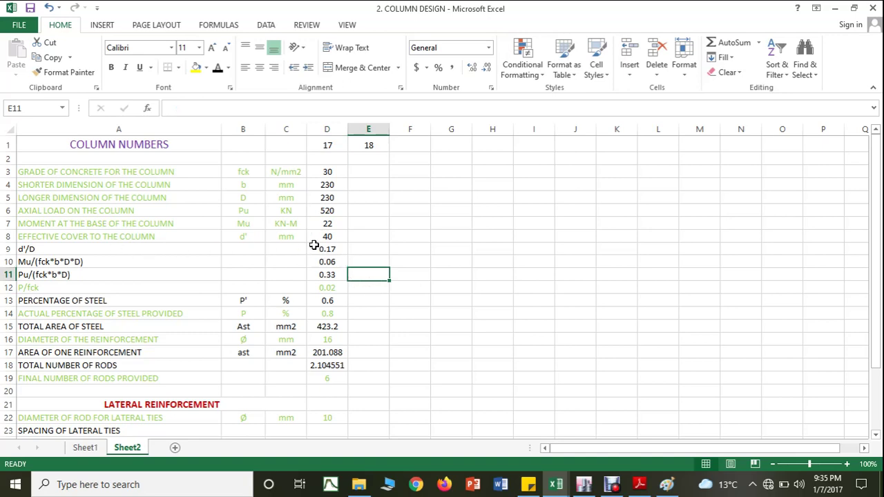
Step: Inspect the d'/D formula in D9 and the cells it refers to without changing it
left_click(330, 236)
left_click(330, 247)
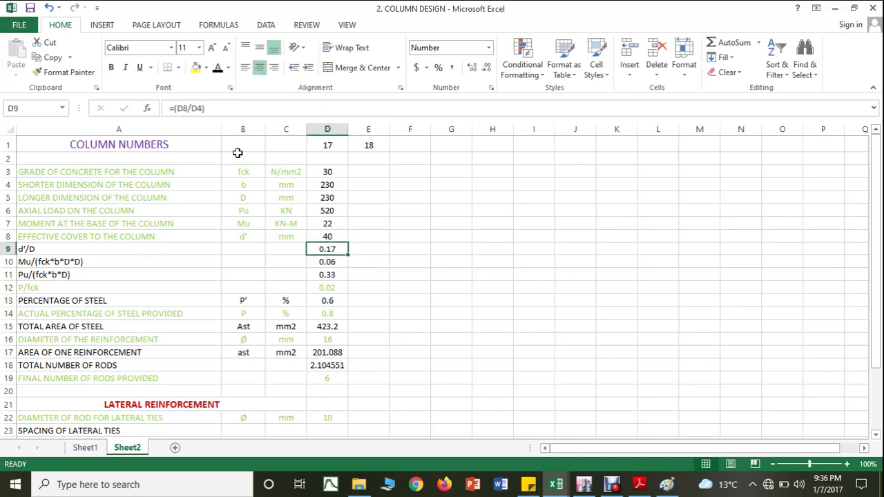
left_click(228, 115)
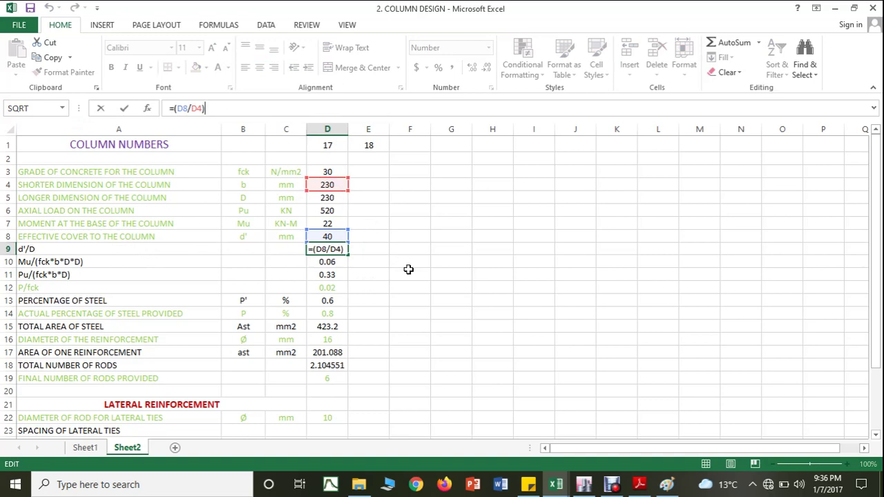
key("Escape")
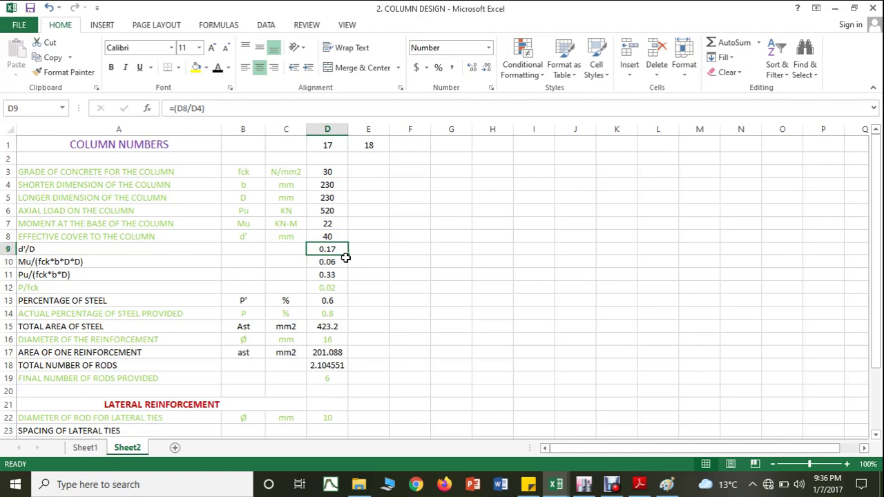
Step: Switch to SP16.pdf and find Chart 46 for fy = 415 N/mm² and d'/D = 0.20, with reinforcement on four sides
left_click(639, 484)
scroll(587, 389, "down", 5)
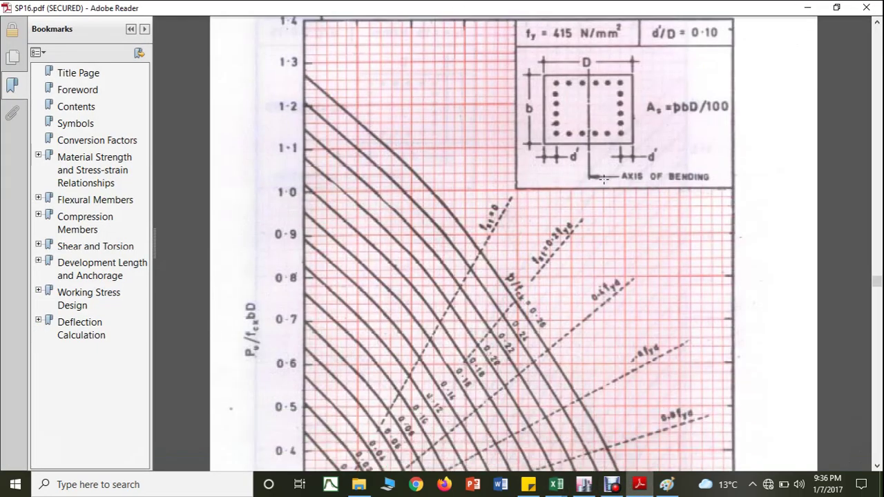
scroll(603, 180, "down", 15)
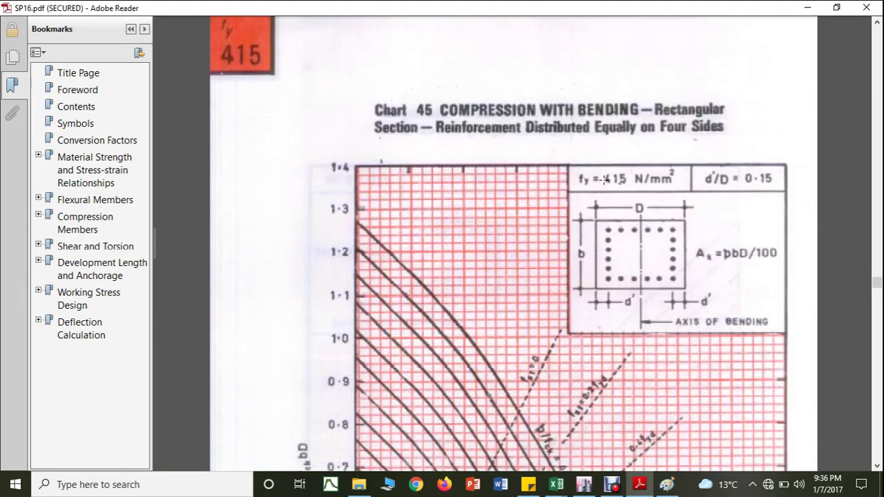
scroll(604, 180, "down", 18)
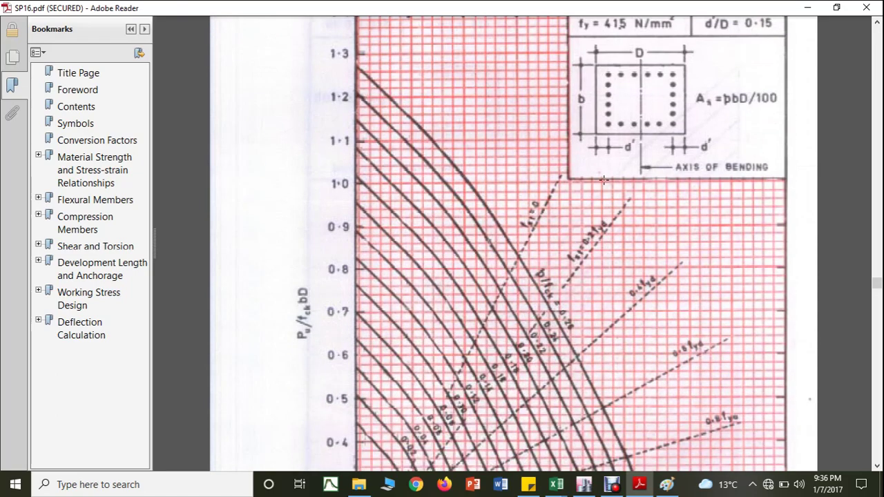
scroll(603, 181, "down", 6)
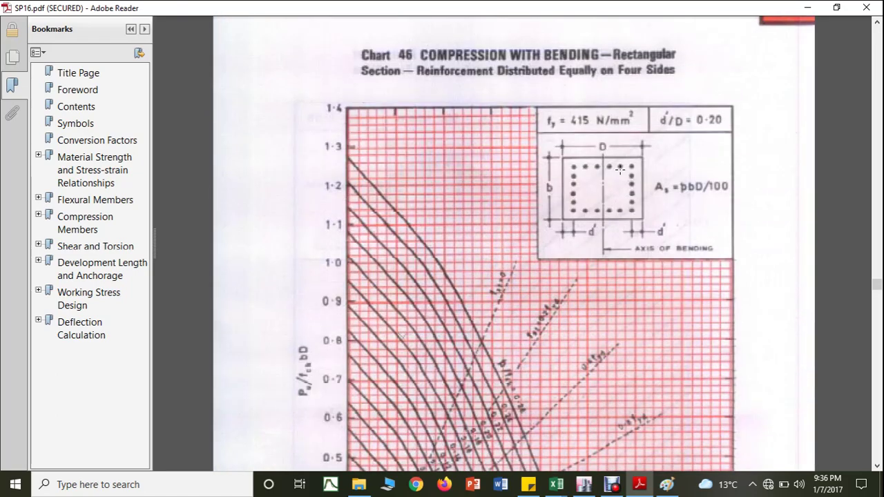
scroll(620, 169, "down", 2)
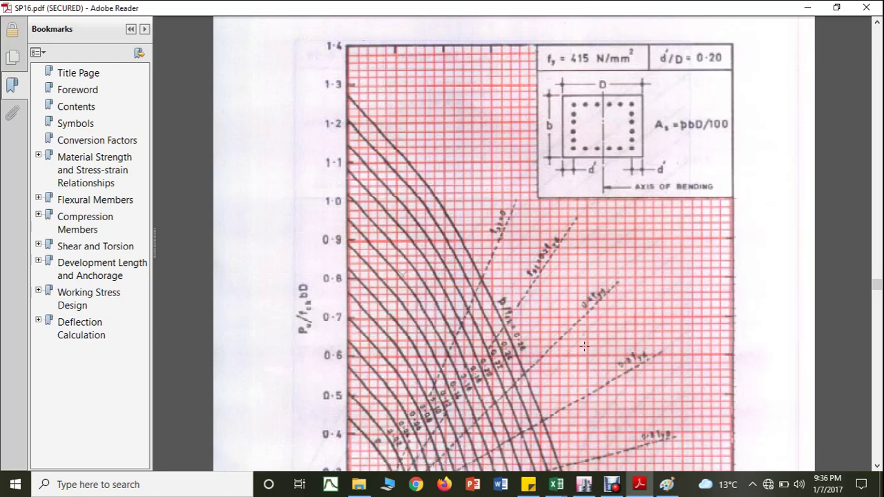
Step: Return to the 2. COLUMN DESIGN workbook and change the font colour of the concrete grade value in D3 to green
mouse_move(555, 483)
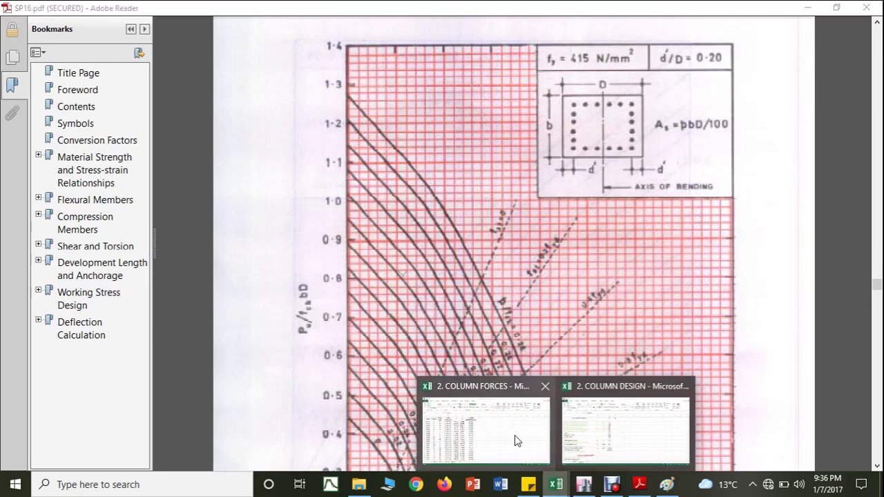
left_click(585, 432)
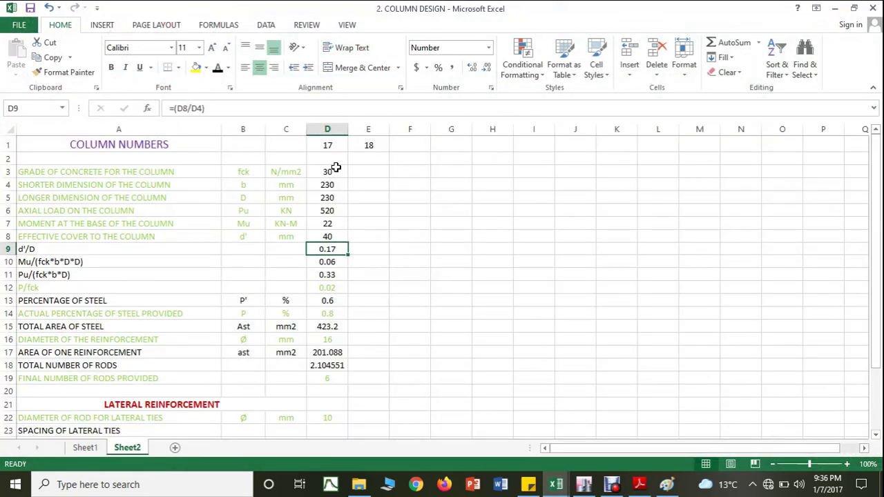
double_click(337, 170)
left_click(433, 245)
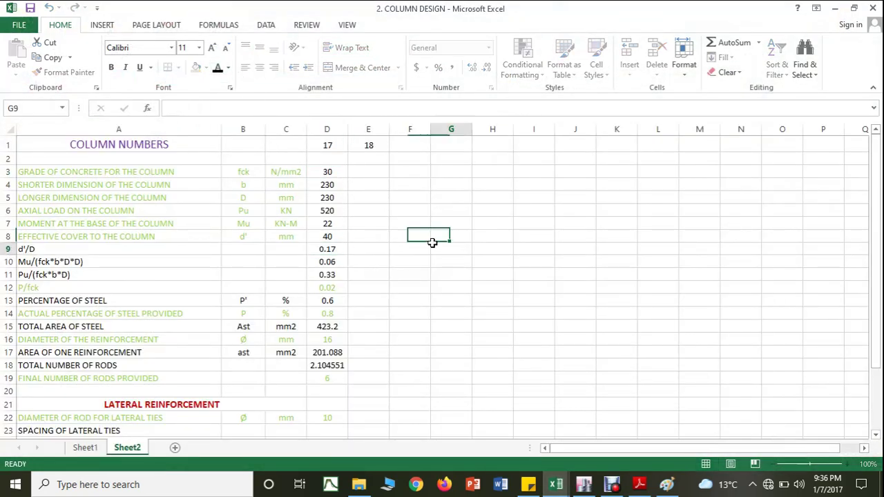
left_click(317, 172)
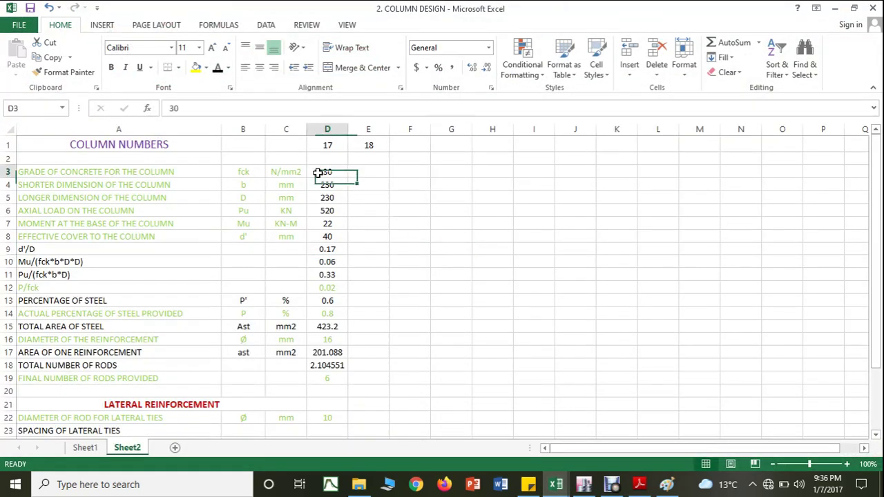
left_click(228, 68)
left_click(261, 184)
left_click(350, 196)
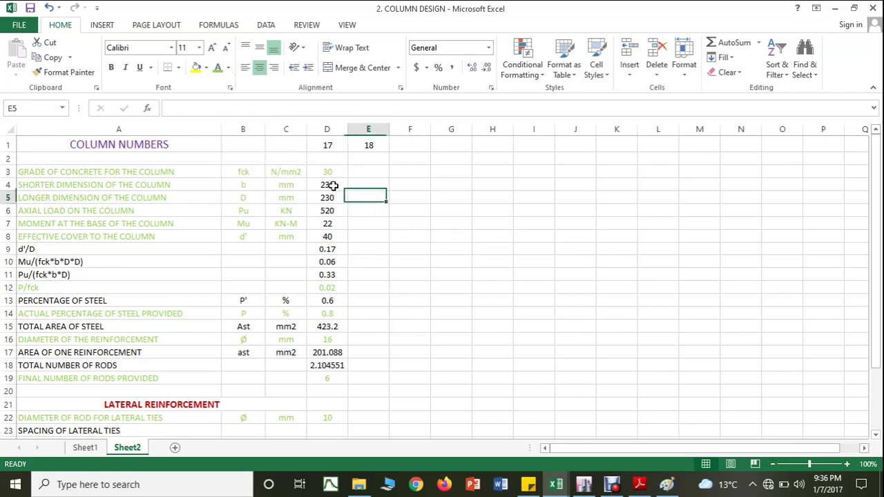
left_click(68, 77)
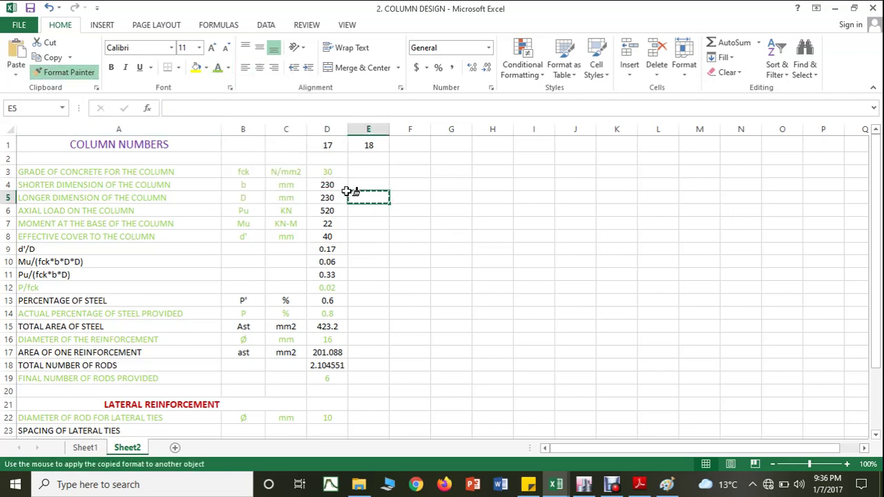
left_click_drag(339, 185, 335, 236)
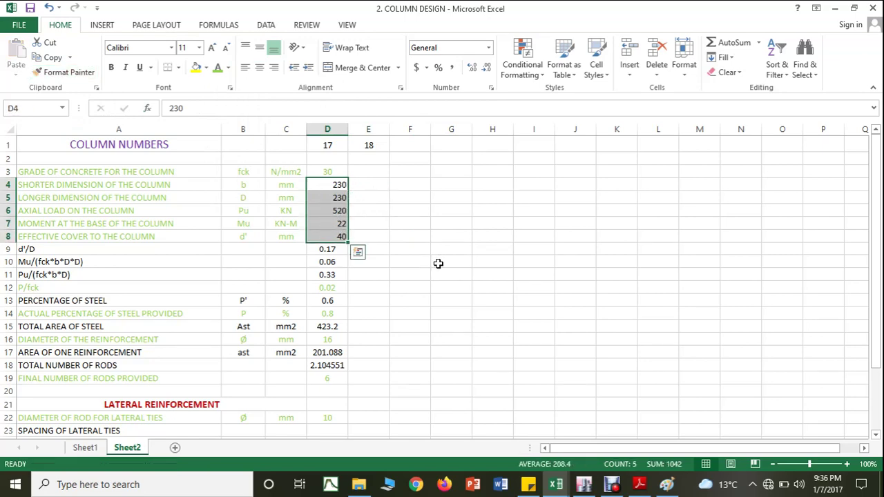
left_click(438, 263)
Step: Copy the green, centred formatting of D3 onto the column input values in D4:D8 with Format Painter
left_click(330, 171)
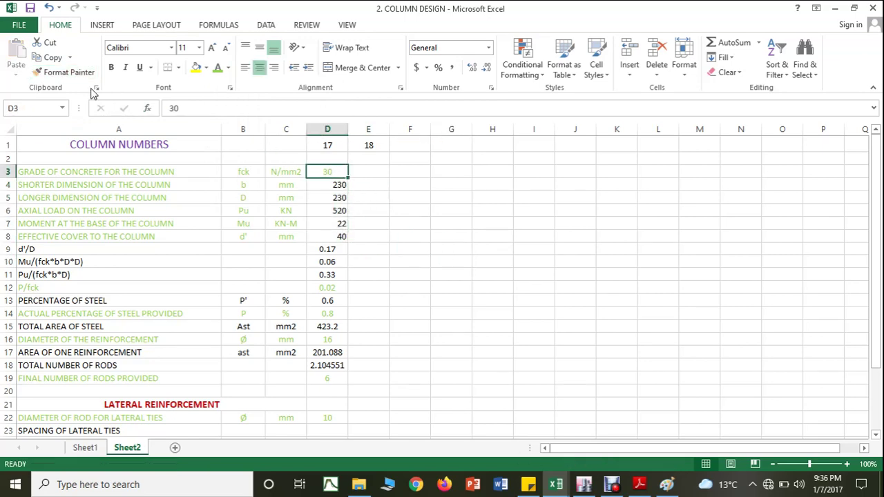
left_click(61, 73)
left_click_drag(335, 184, 336, 236)
left_click(422, 236)
Step: Review the formulas for d'/D, Mu/(fck*b*D*D) and Pu/(fck*b*D) in D9 to D11
left_click(331, 249)
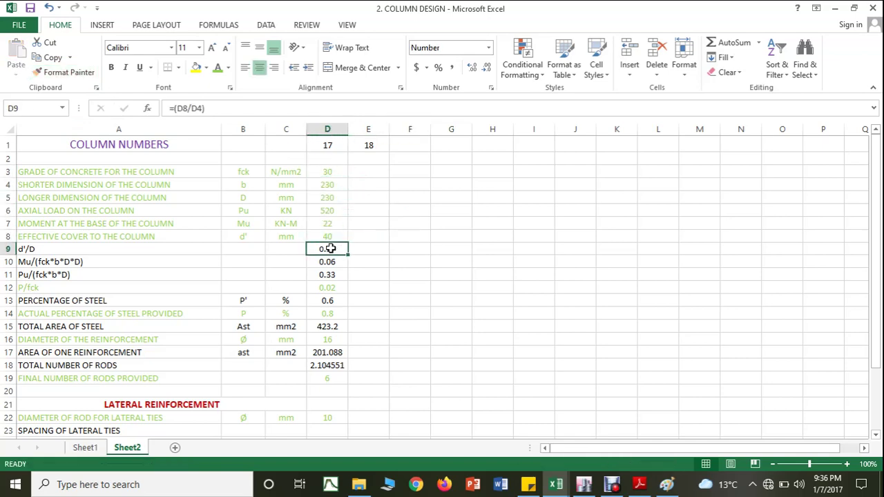
left_click(332, 264)
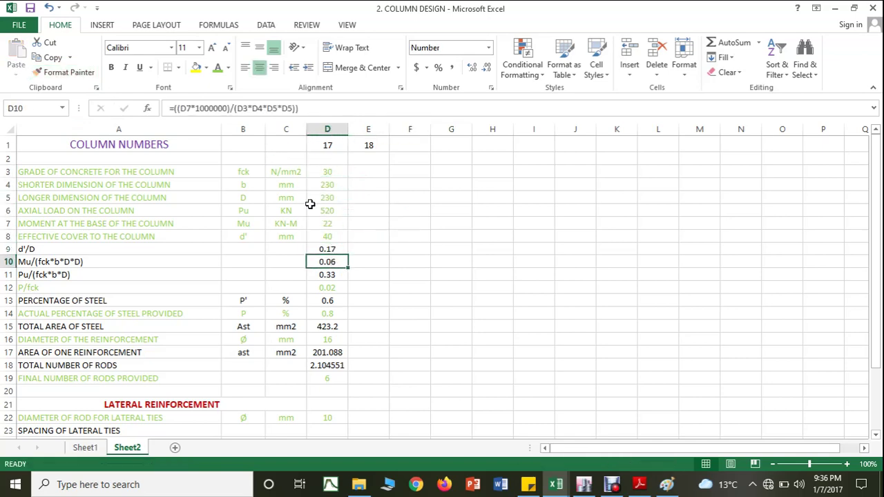
left_click(335, 276)
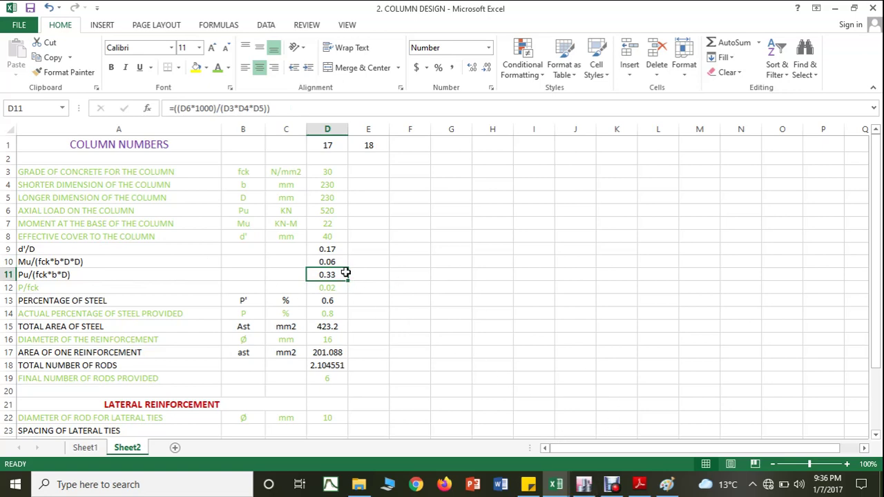
Step: Switch to SP16.pdf and examine the p/fck curves of Chart 46 for column 17's load and moment ratios
left_click(639, 484)
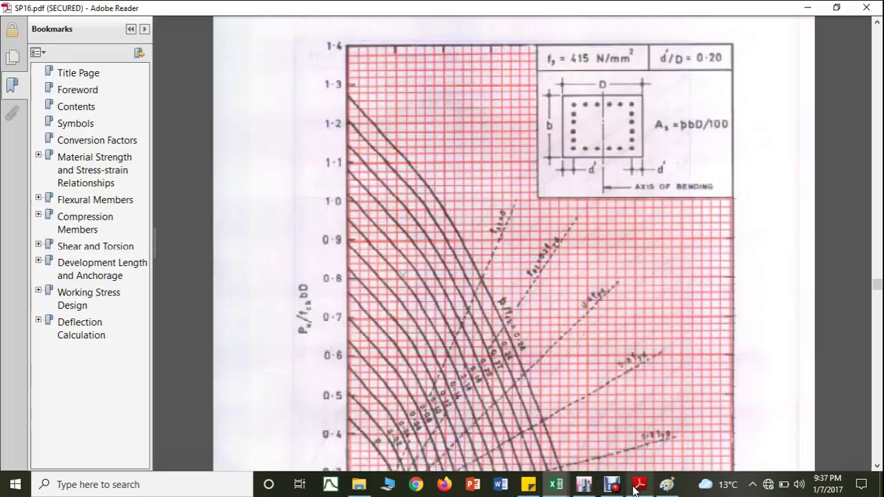
scroll(440, 362, "down", 5)
scroll(440, 362, "down", 2)
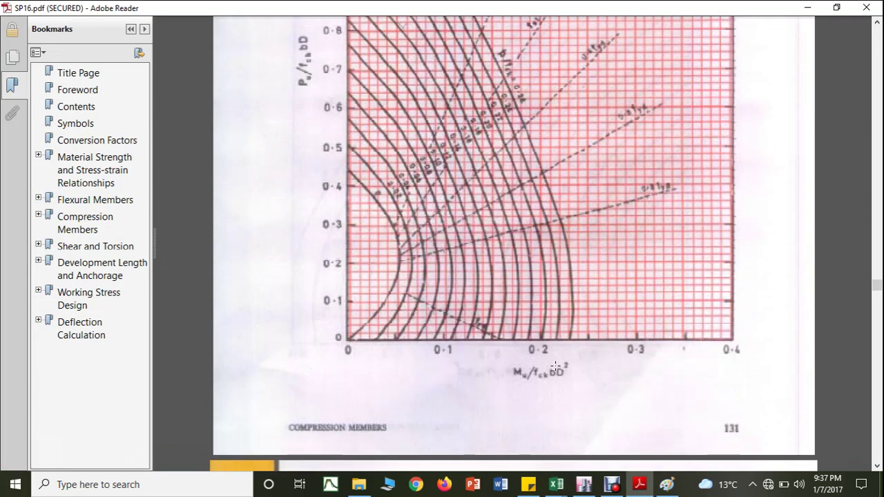
scroll(630, 339, "up", 1)
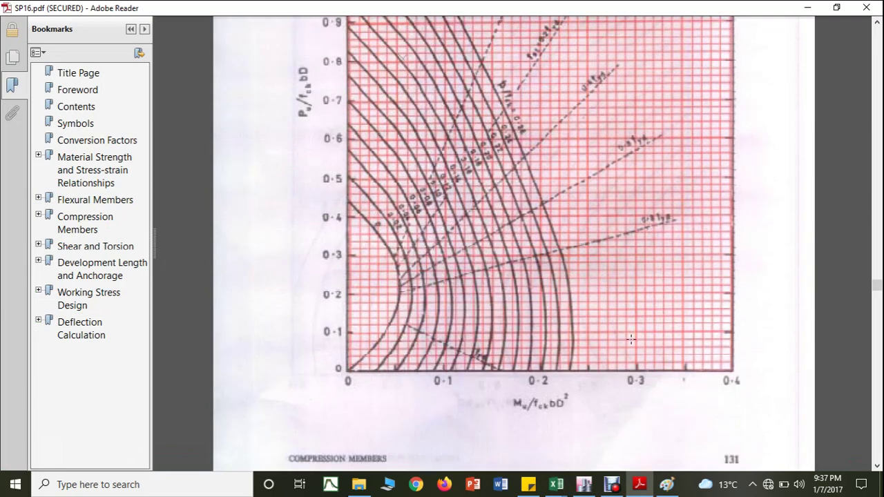
scroll(630, 338, "up", 2)
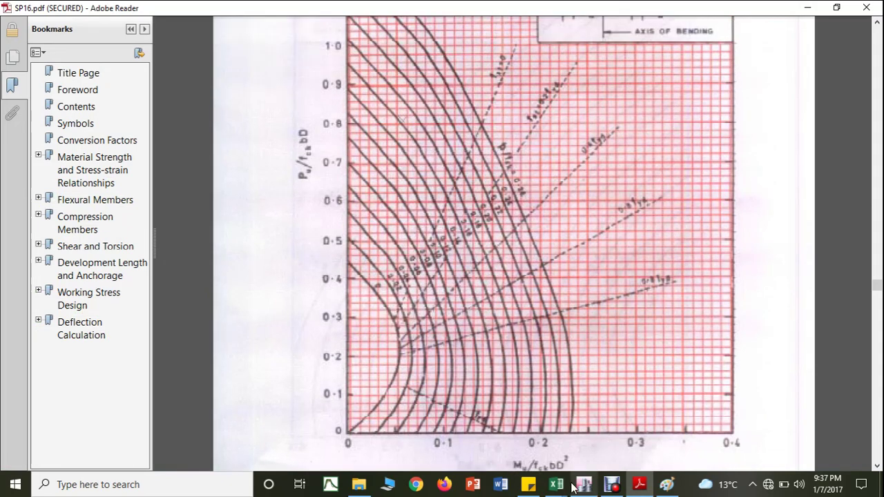
Step: Return to the 2. COLUMN DESIGN workbook and set the longer column dimension in D5 to 460 mm, keeping the shorter one at 230 mm
mouse_move(556, 484)
mouse_move(514, 449)
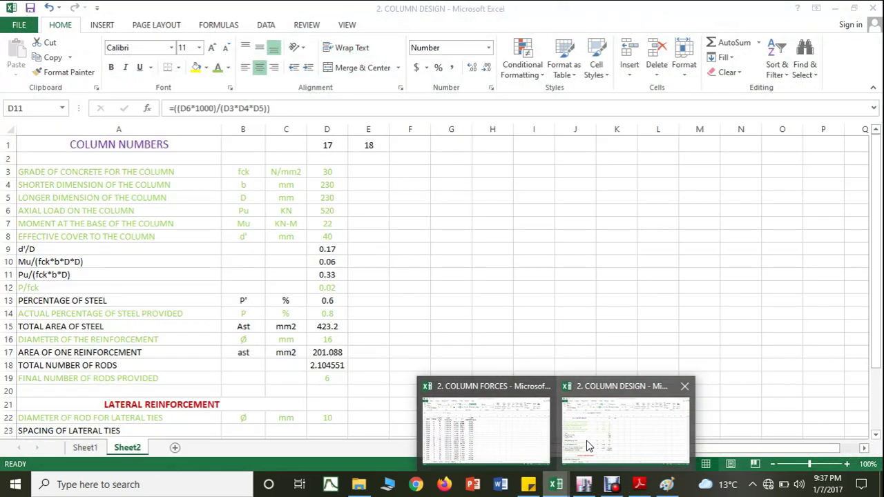
left_click(625, 431)
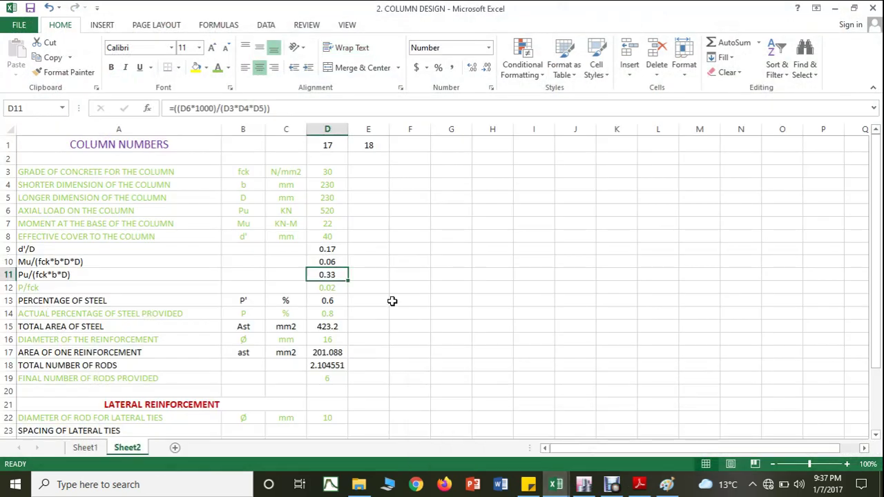
left_click(328, 185)
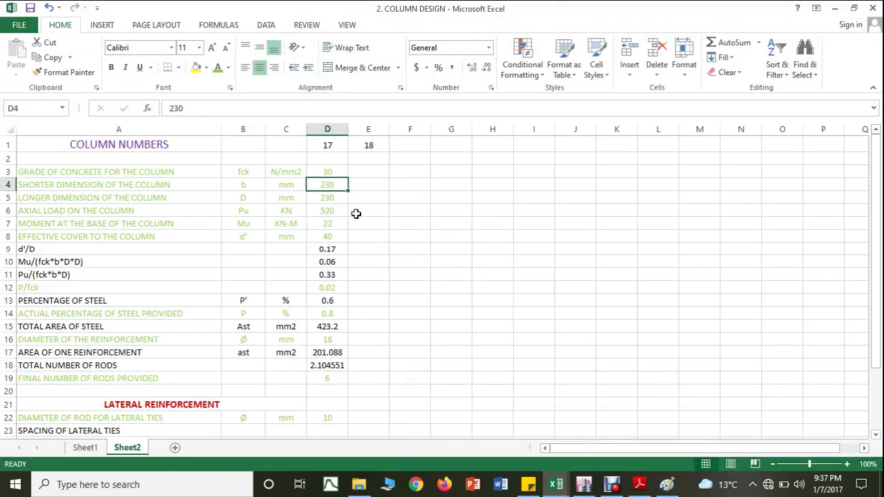
type("2")
key("Return")
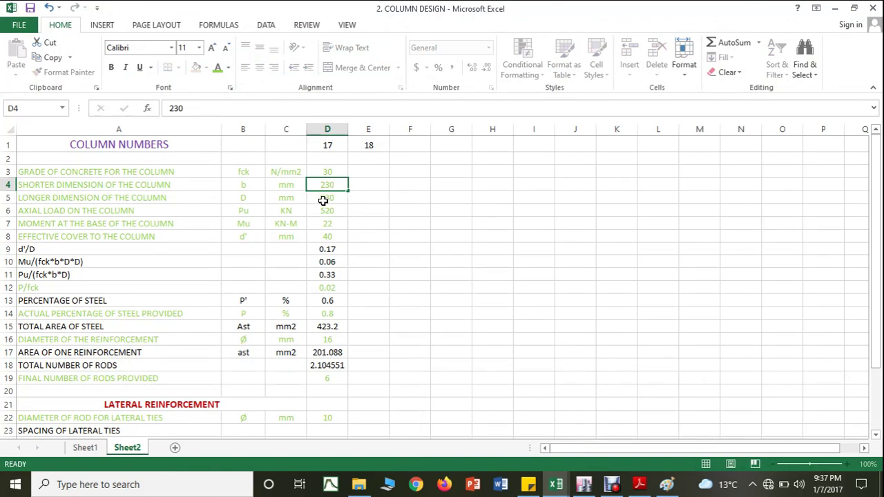
type("460")
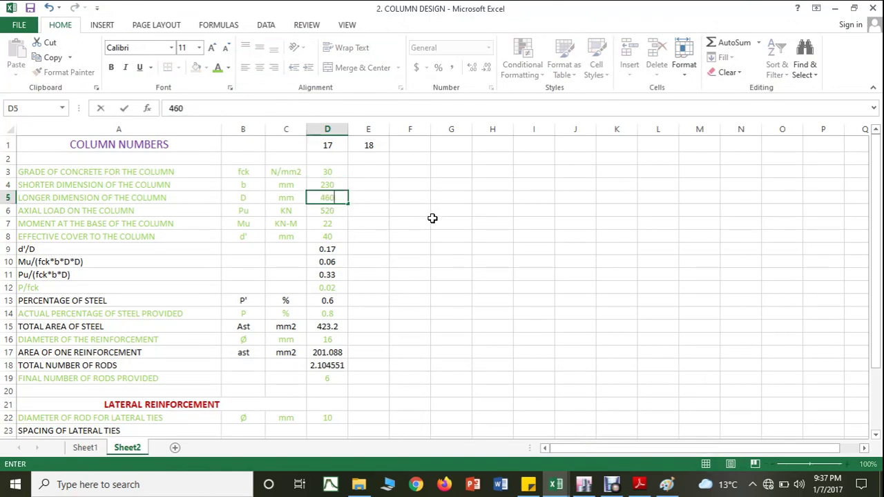
left_click(437, 303)
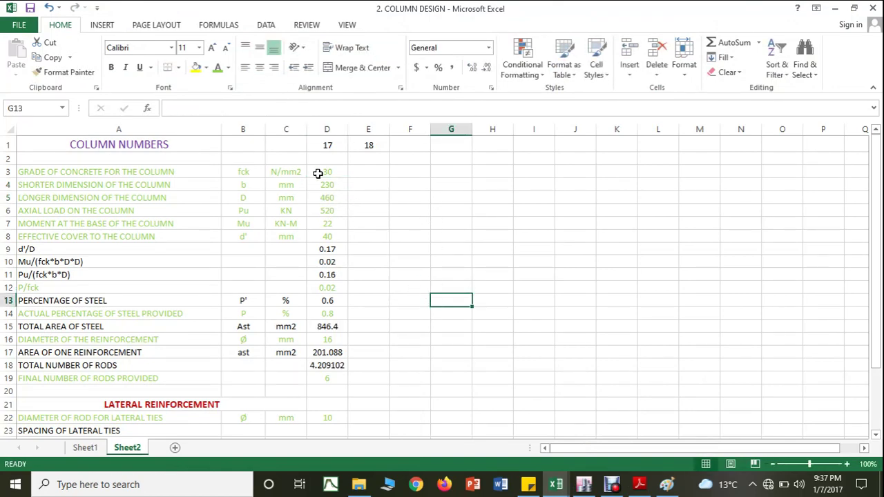
Step: Change the font colour of the whole column D to standard red
left_click(328, 126)
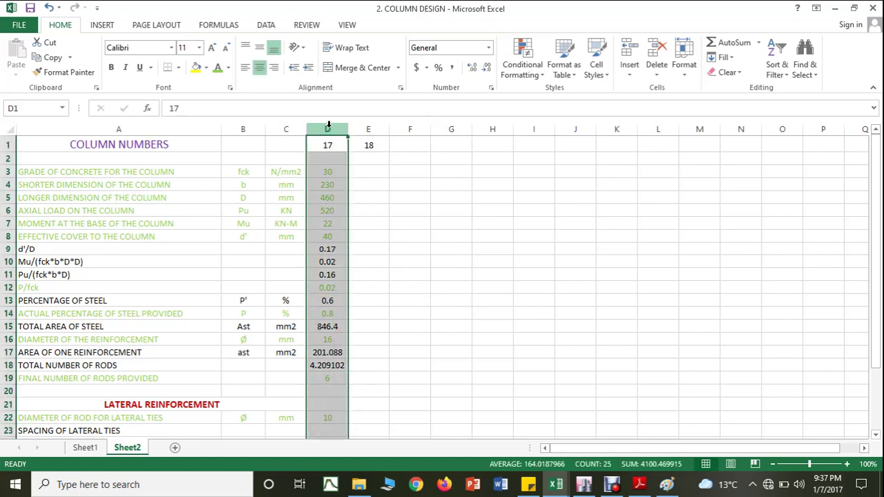
left_click(206, 68)
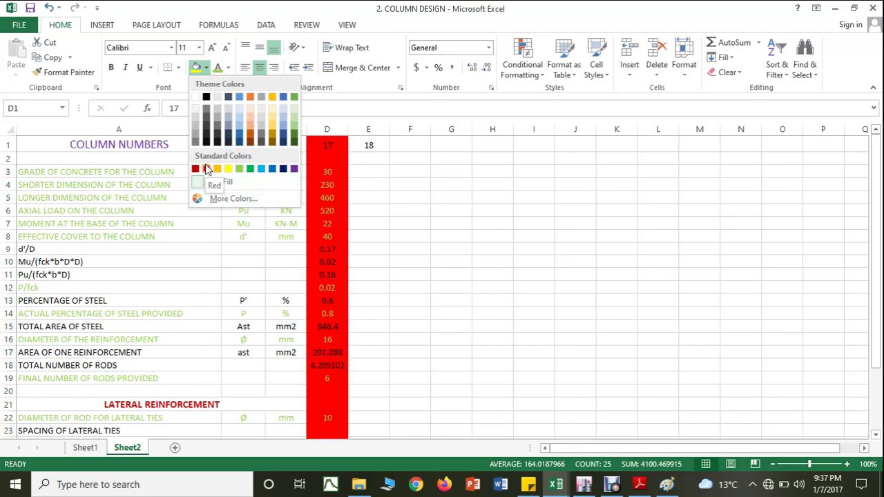
left_click(440, 215)
left_click(228, 69)
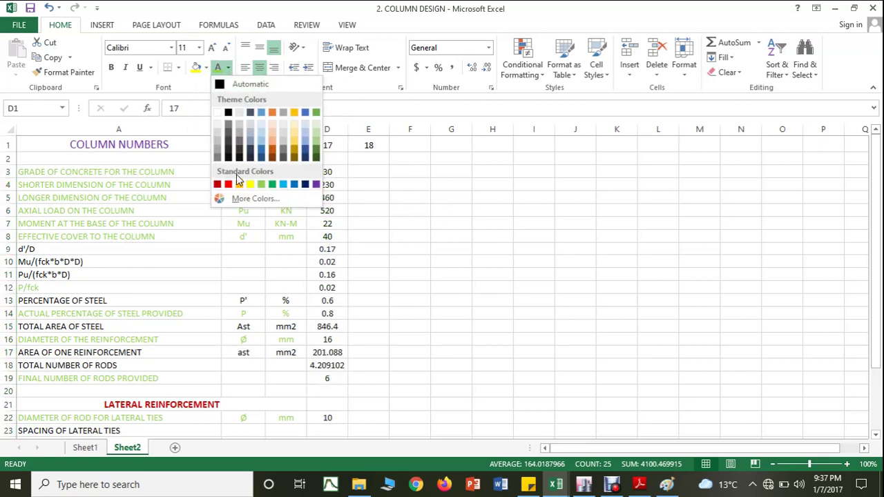
left_click(228, 184)
left_click(445, 223)
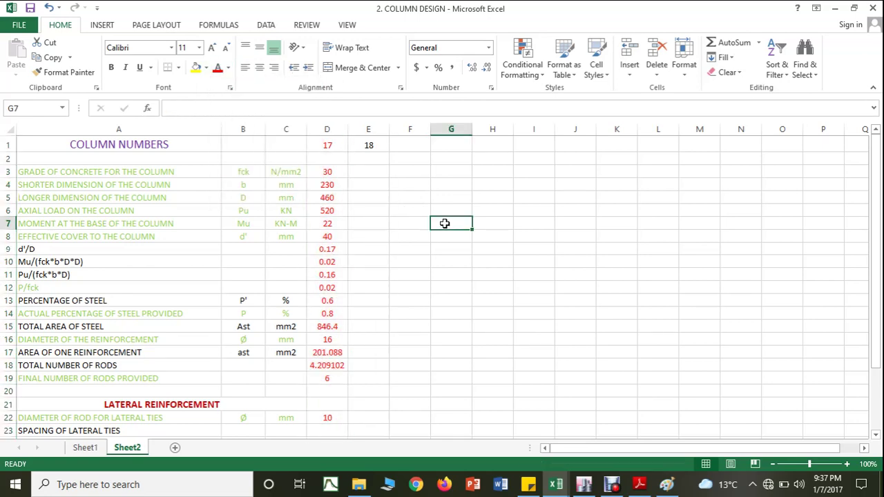
Step: Check the column layout in the ETABS Story3 plan view and inspect the d'/D formula in D9 of 2. COLUMN DESIGN
left_click(583, 484)
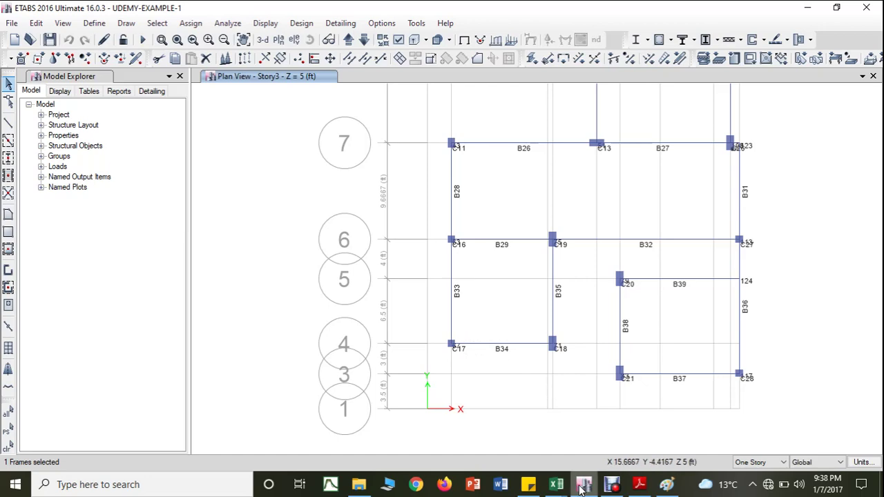
mouse_move(554, 488)
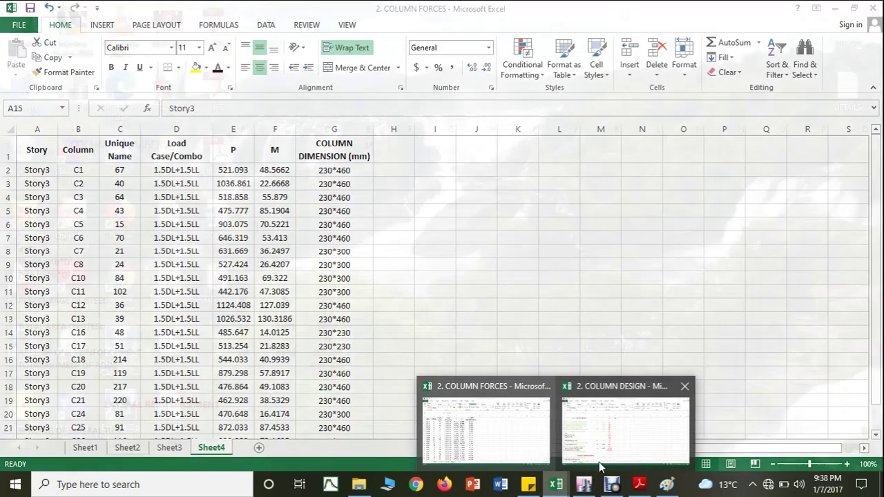
left_click(608, 462)
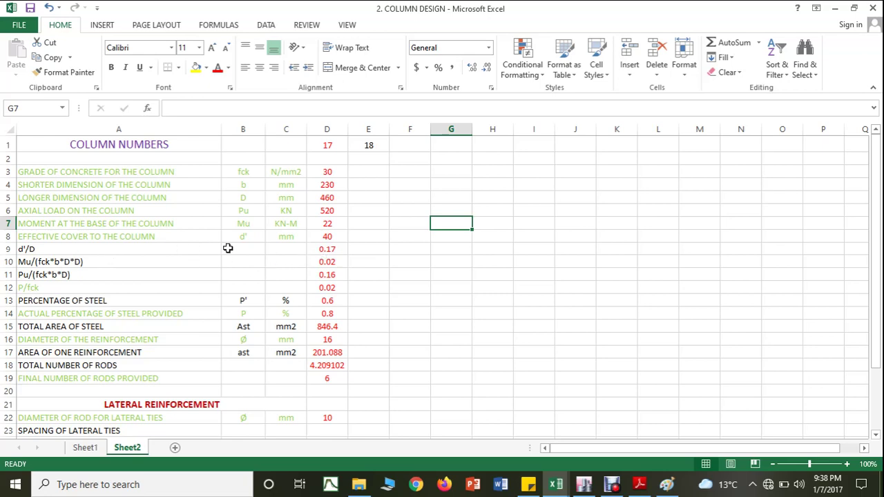
left_click(320, 249)
left_click(213, 107)
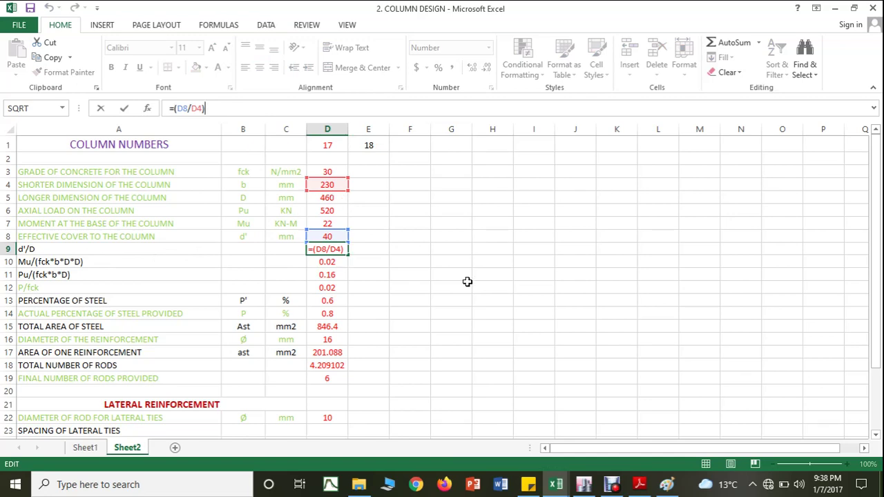
left_click(583, 484)
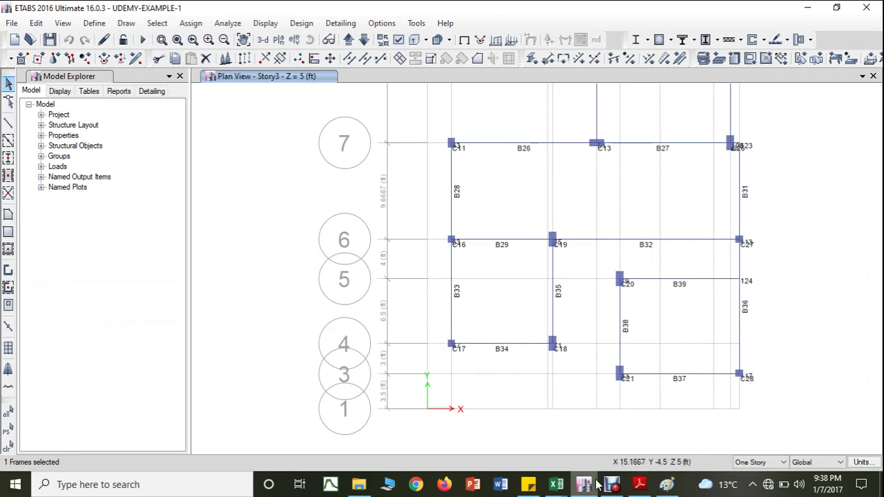
mouse_move(598, 482)
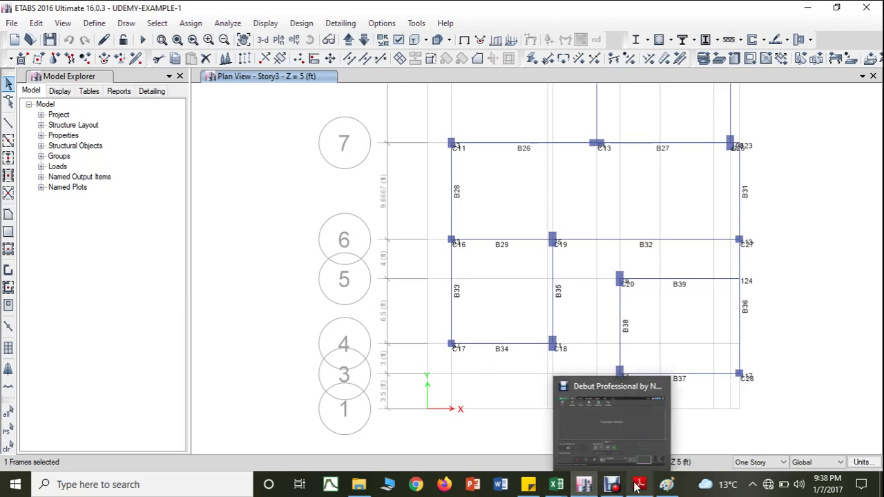
mouse_move(556, 484)
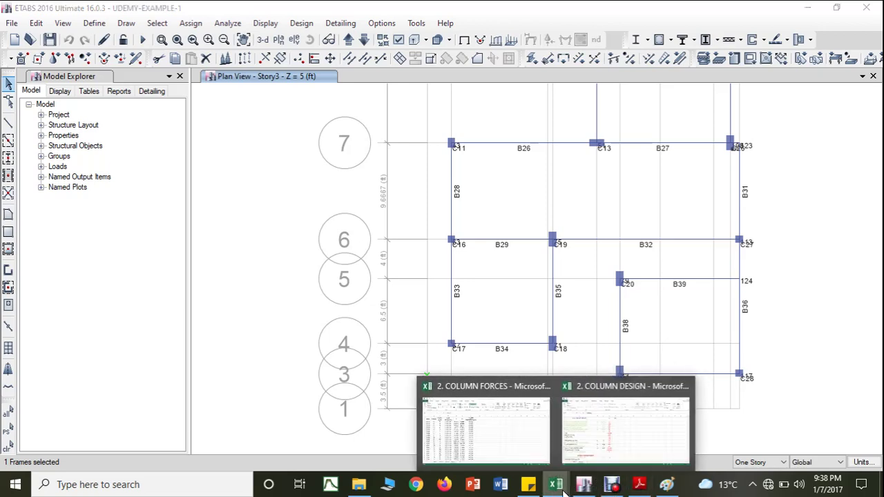
left_click(598, 444)
key("Escape")
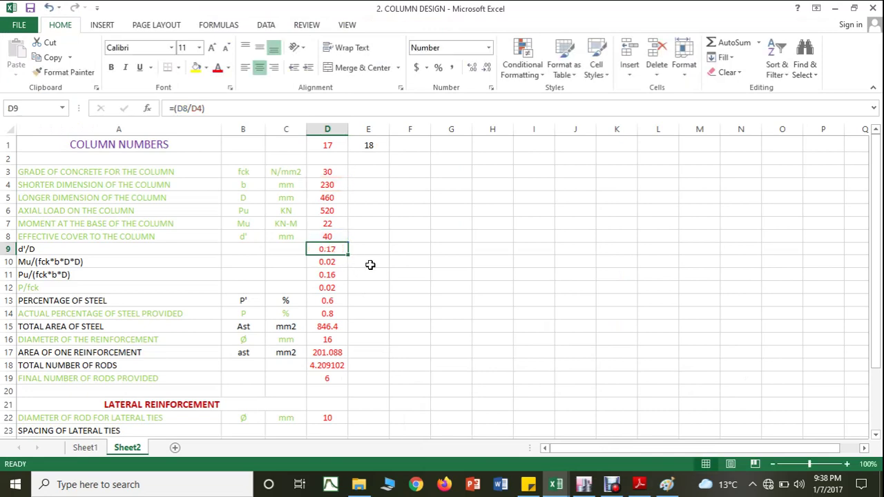
Step: Correct the d'/D formula in D9 to divide the effective cover D8 by the longer dimension D5
left_click(264, 111)
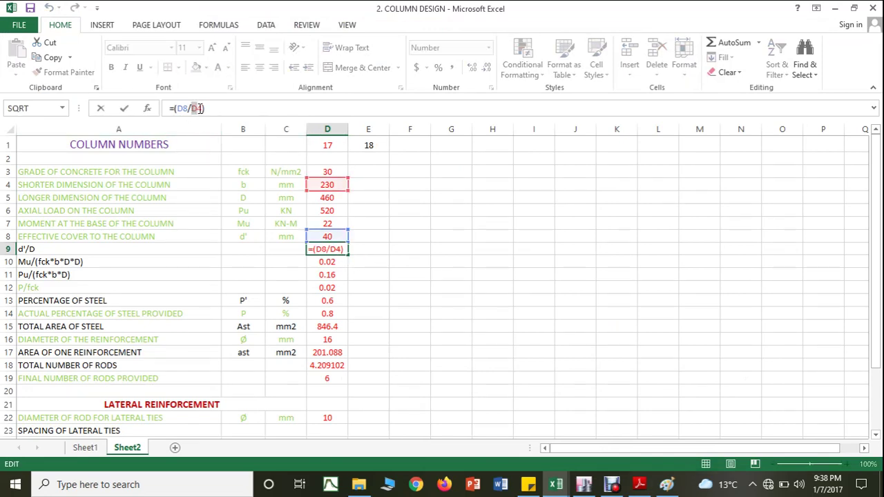
key("BackSpace")
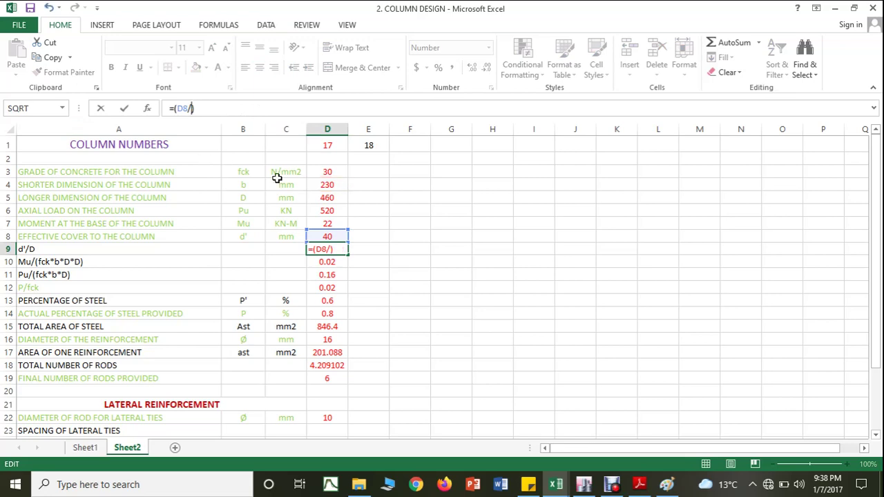
left_click(328, 197)
key("Return")
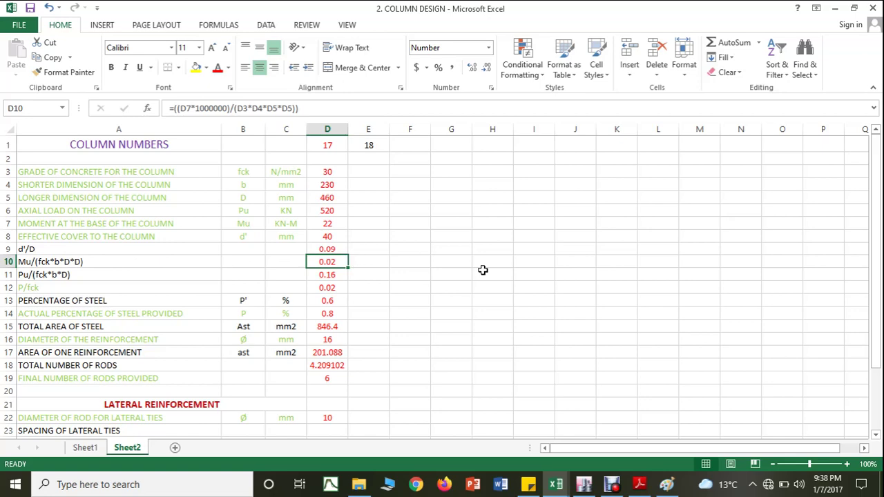
Step: Switch to SP16.pdf and look back from Chart 46 through the preceding compression-with-bending charts for the revised d'/D ratio
left_click(639, 484)
scroll(631, 305, "up", 3)
scroll(631, 304, "up", 15)
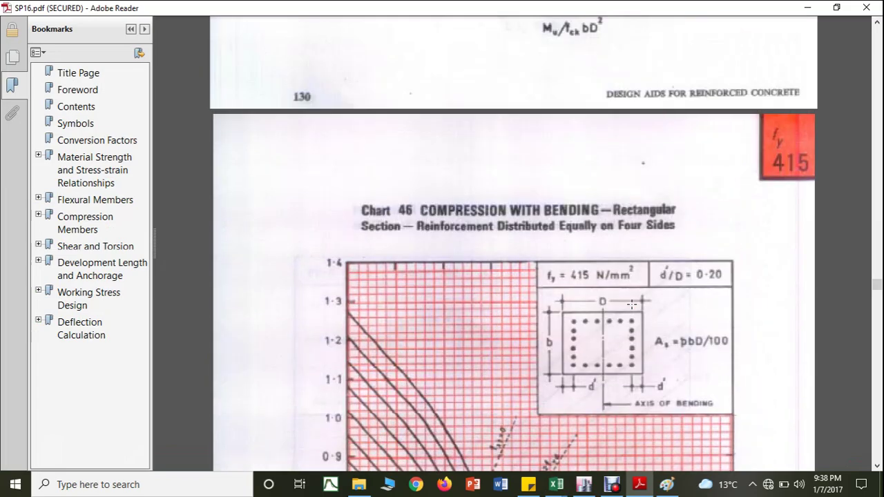
scroll(631, 304, "up", 5)
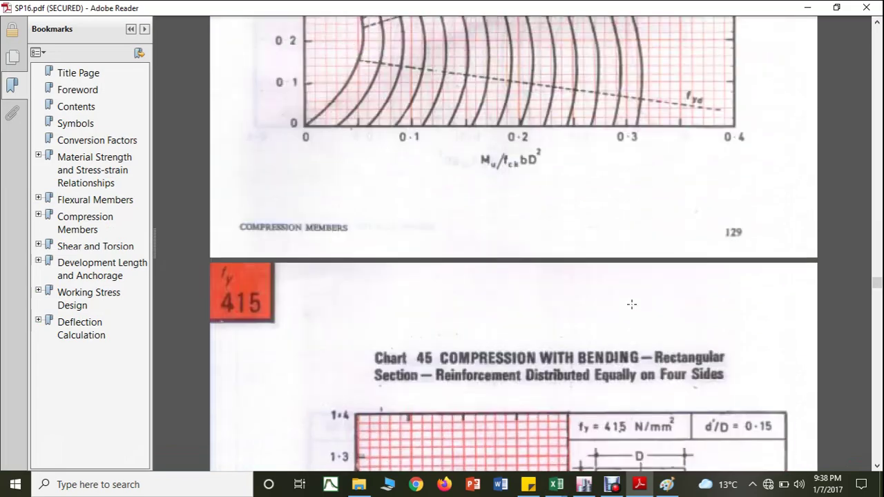